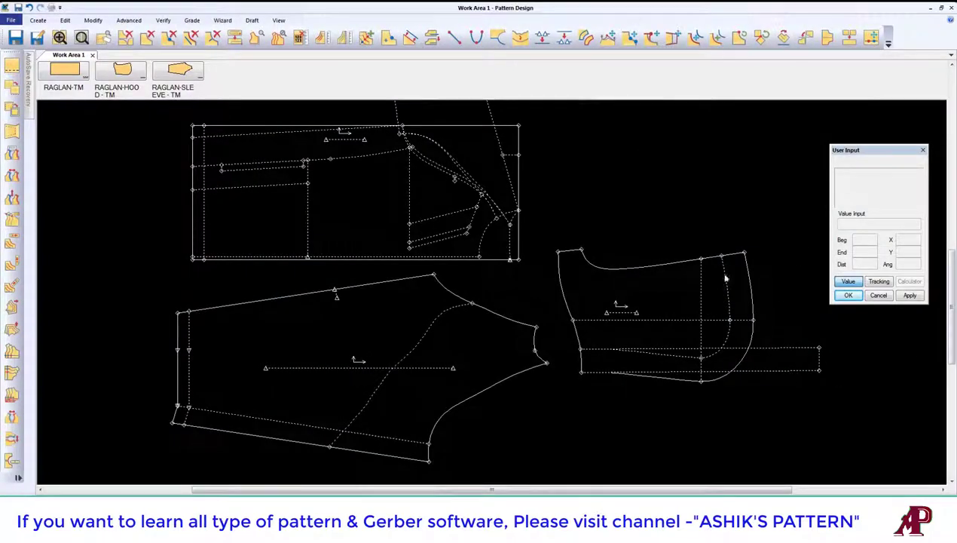
Move the sleeve piece aside to the upper right of the work area.
{"action": "left_click_drag", "start_coordinate": [373, 336], "coordinate": [697, 151]}
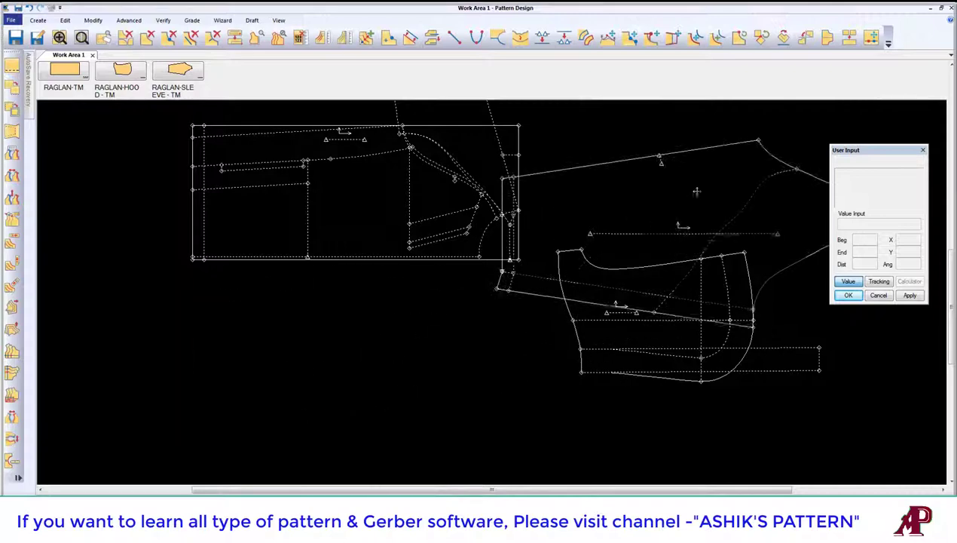
{"action": "scroll", "coordinate": [236, 181], "scroll_direction": "up", "scroll_amount": 3}
{"action": "scroll", "coordinate": [240, 155], "scroll_direction": "up", "scroll_amount": 2}
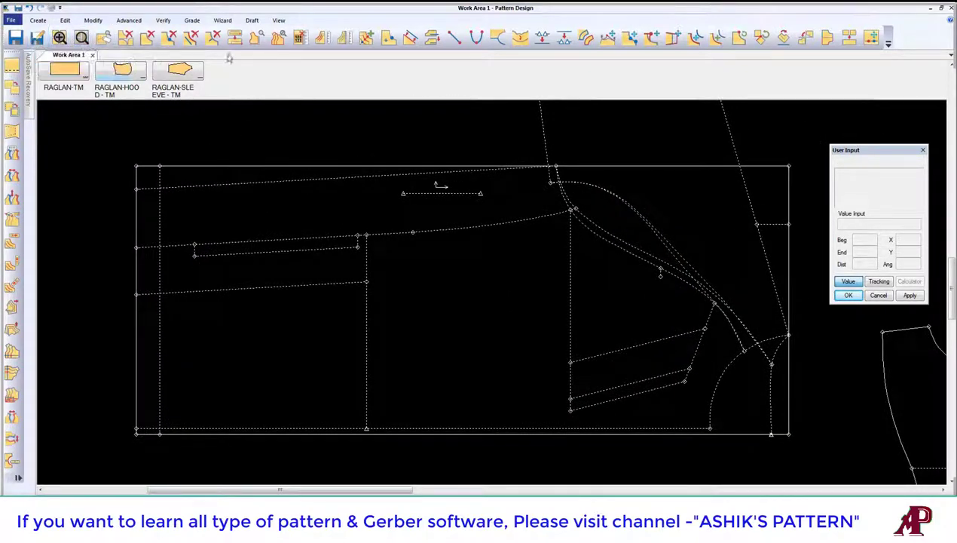
Trace the body draft's outline: upper perimeter line, curved raglan line and left edge.
{"action": "left_click", "coordinate": [586, 37]}
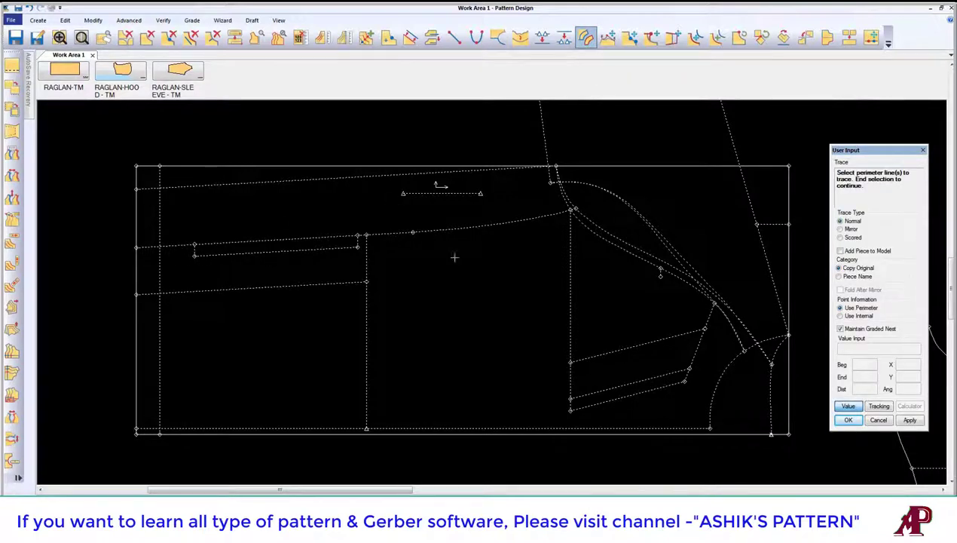
{"action": "left_click", "coordinate": [189, 238]}
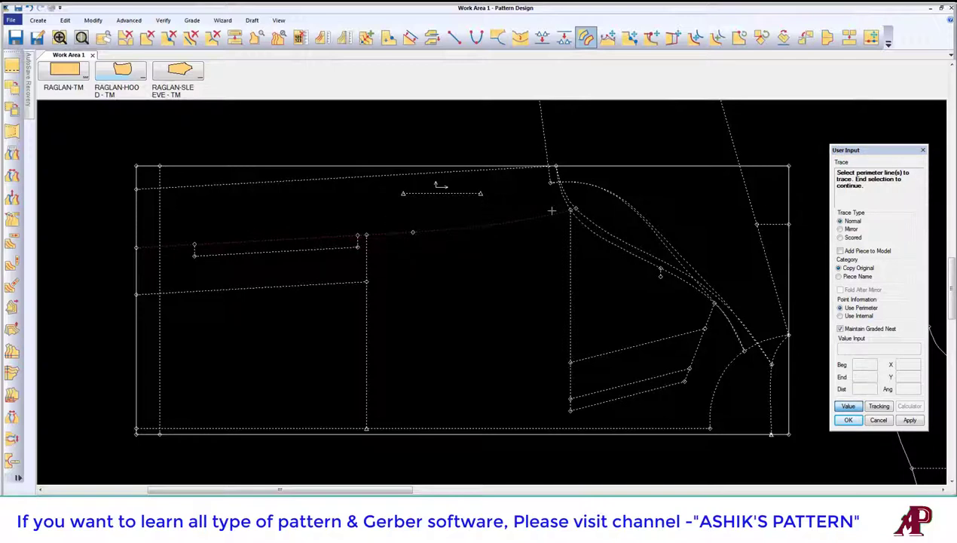
{"action": "left_click", "coordinate": [581, 188]}
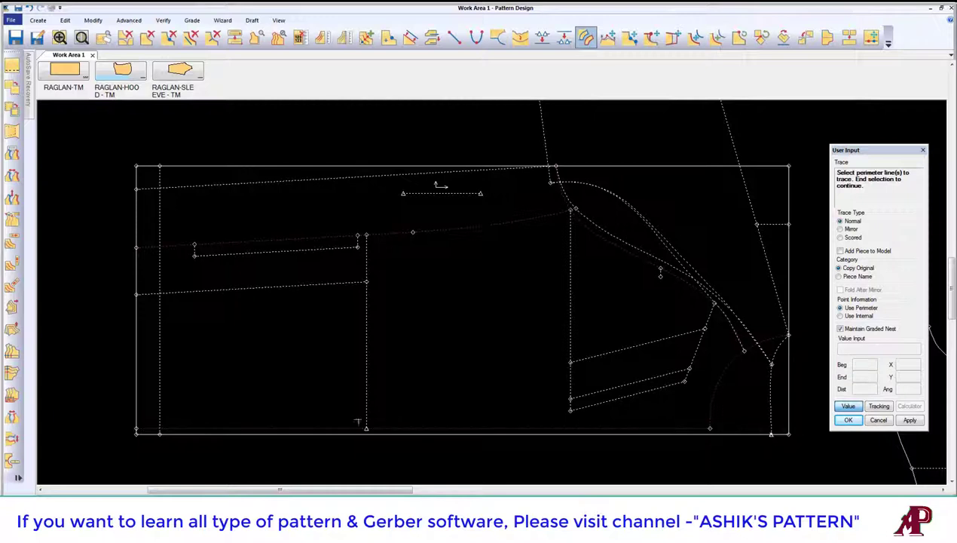
{"action": "left_click", "coordinate": [135, 370]}
{"action": "right_click", "coordinate": [169, 325]}
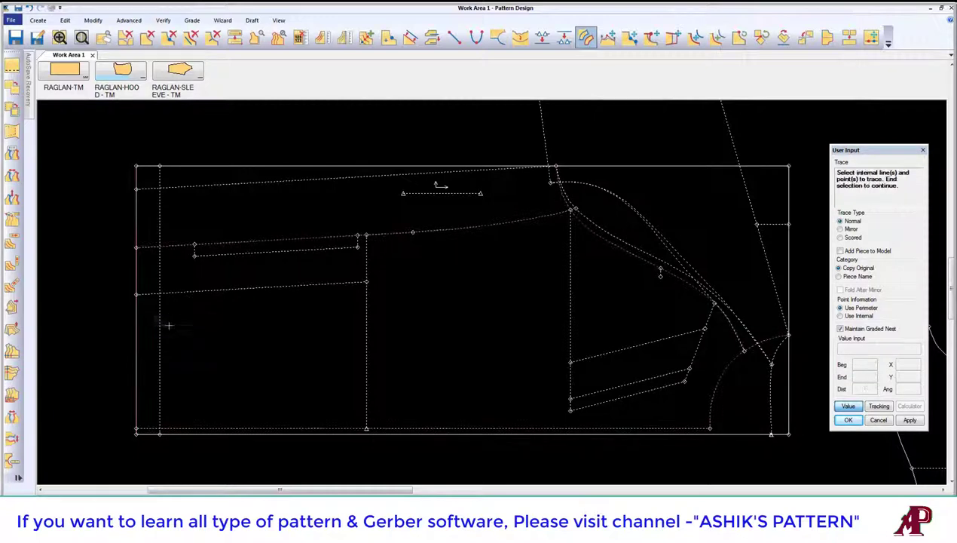
Include the vertical, upper, pocket and one further internal line in the trace.
{"action": "left_click", "coordinate": [358, 325]}
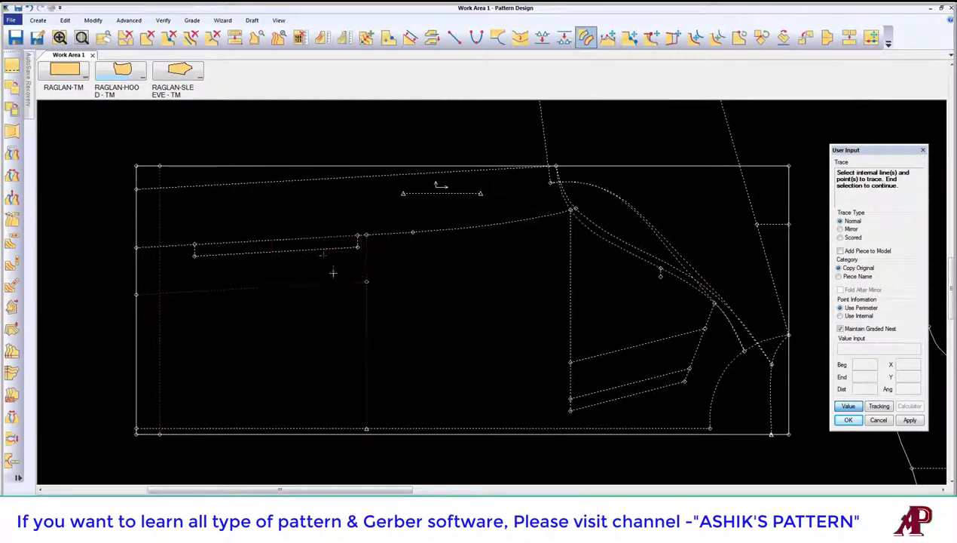
{"action": "left_click", "coordinate": [217, 242]}
{"action": "left_click", "coordinate": [601, 357]}
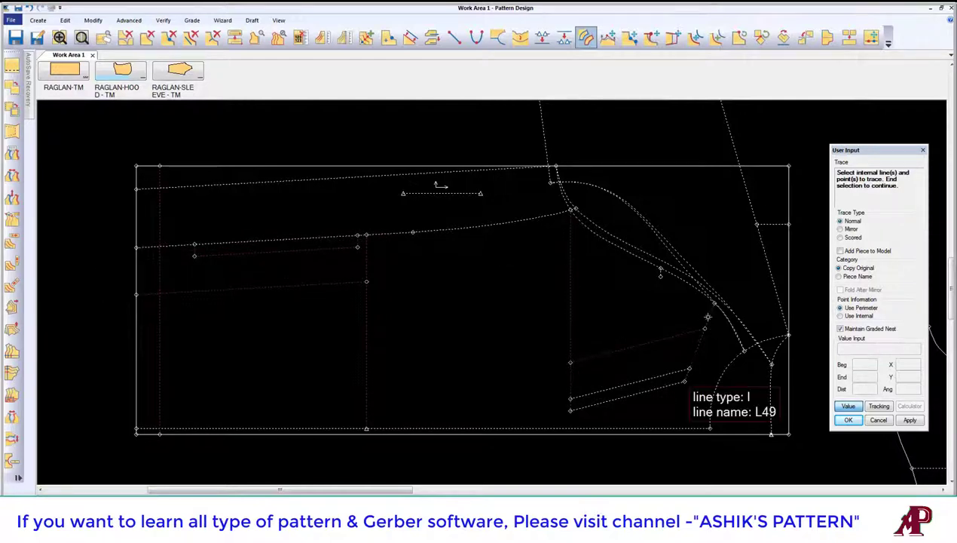
{"action": "left_click", "coordinate": [636, 389]}
{"action": "right_click", "coordinate": [618, 381]}
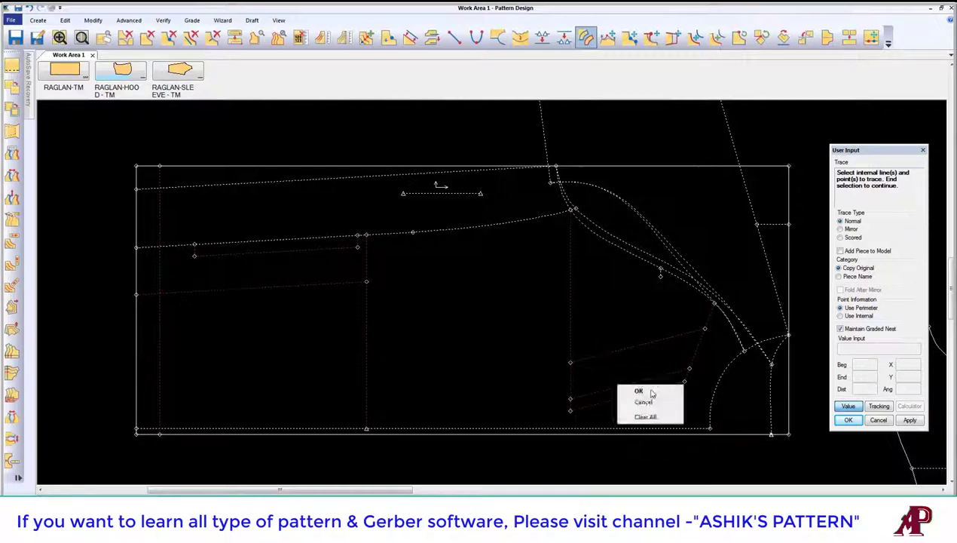
{"action": "left_click", "coordinate": [633, 391]}
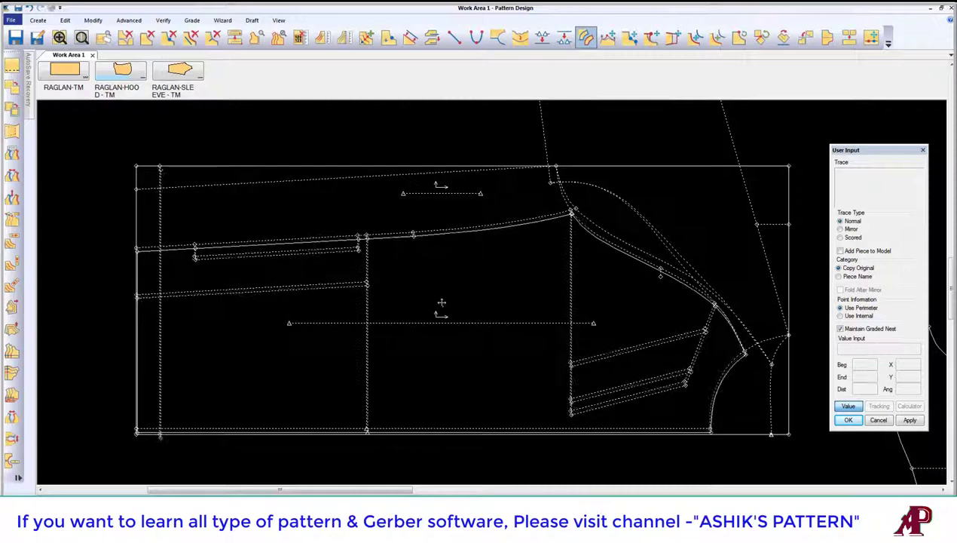
Place the traced RAGLAN-TM10 piece on the left of the work area.
{"action": "scroll", "coordinate": [451, 299], "scroll_direction": "down", "scroll_amount": 3}
{"action": "left_click", "coordinate": [286, 290]}
{"action": "right_click", "coordinate": [296, 242]}
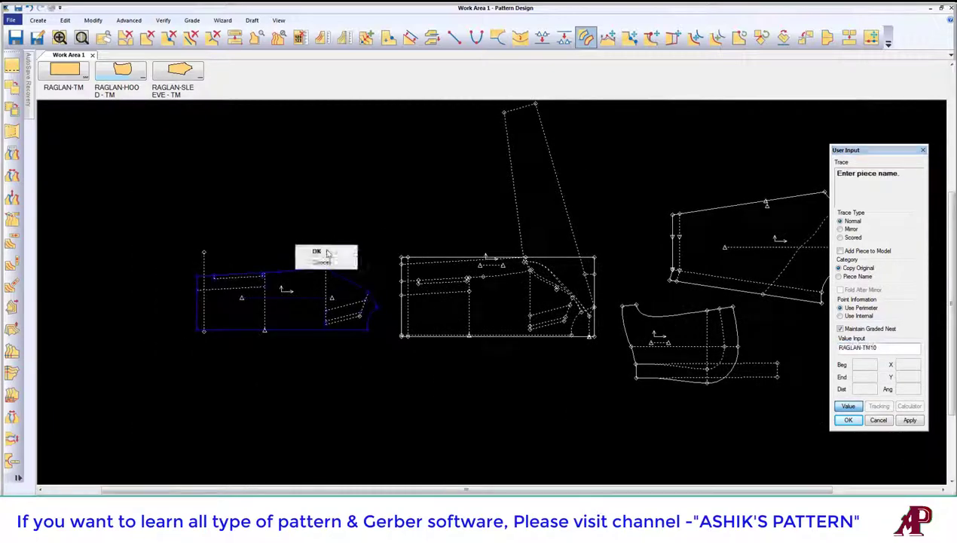
{"action": "left_click", "coordinate": [320, 249]}
Finish creating the traced RAGLAN-TM10 piece.
{"action": "left_click", "coordinate": [312, 293]}
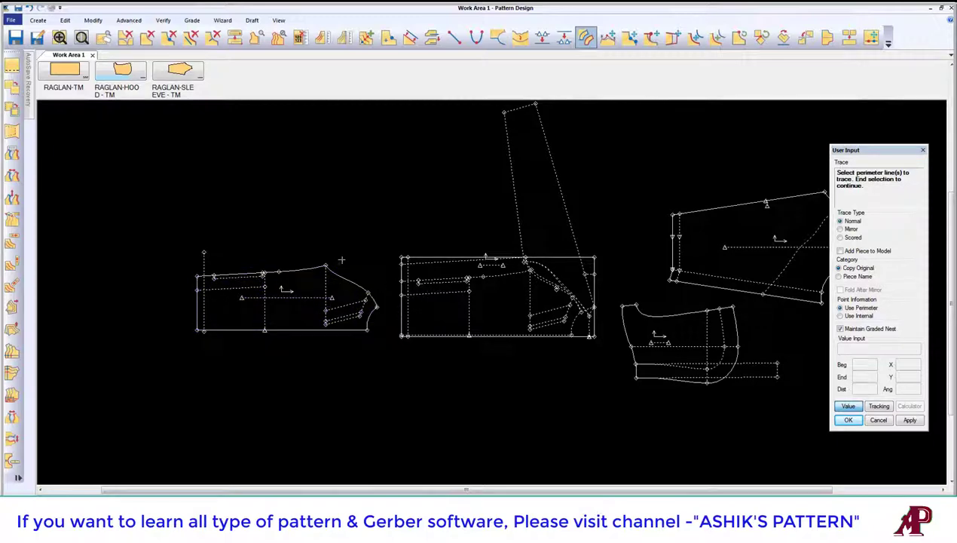
{"action": "scroll", "coordinate": [422, 294], "scroll_direction": "up", "scroll_amount": 2}
{"action": "scroll", "coordinate": [340, 290], "scroll_direction": "down", "scroll_amount": 1}
{"action": "scroll", "coordinate": [641, 294], "scroll_direction": "up", "scroll_amount": 1}
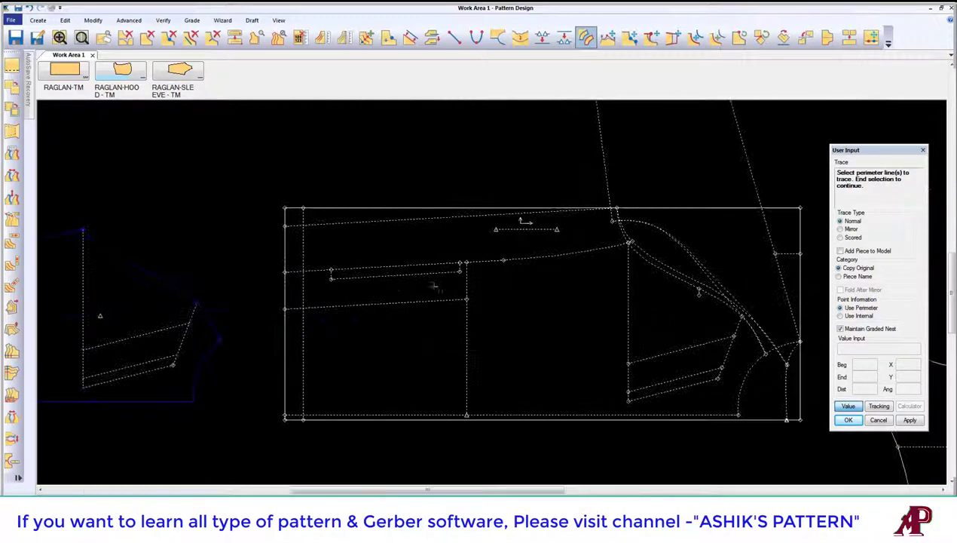
{"action": "scroll", "coordinate": [640, 294], "scroll_direction": "up", "scroll_amount": 1}
{"action": "scroll", "coordinate": [641, 294], "scroll_direction": "up", "scroll_amount": 1}
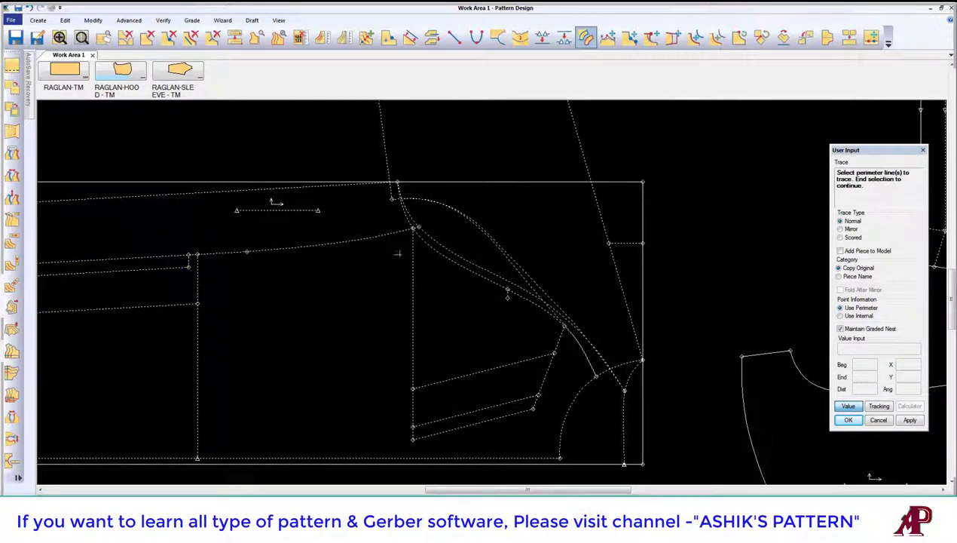
{"action": "scroll", "coordinate": [563, 238], "scroll_direction": "down", "scroll_amount": 1}
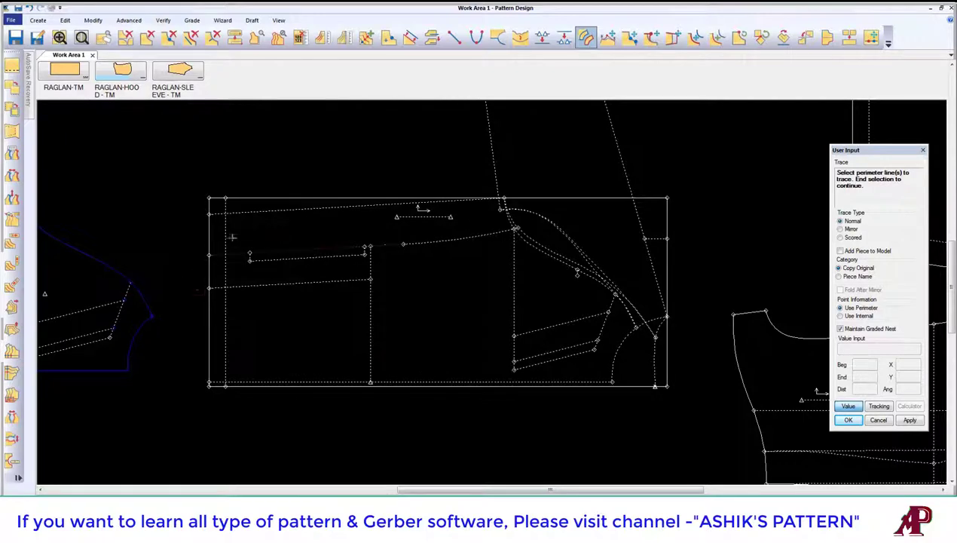
Select the top strip's perimeter lines and end the trace without internal lines.
{"action": "left_click", "coordinate": [209, 236]}
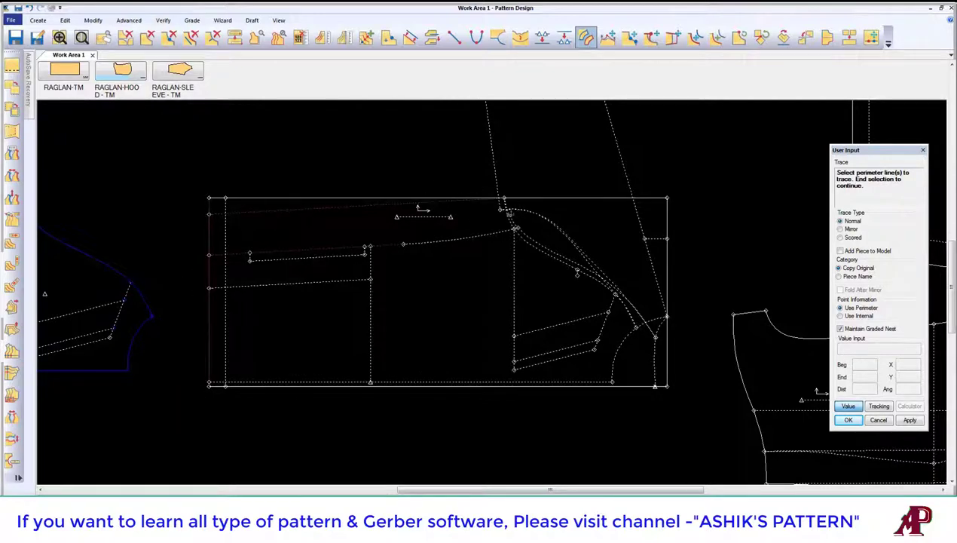
{"action": "scroll", "coordinate": [369, 230], "scroll_direction": "up", "scroll_amount": 2}
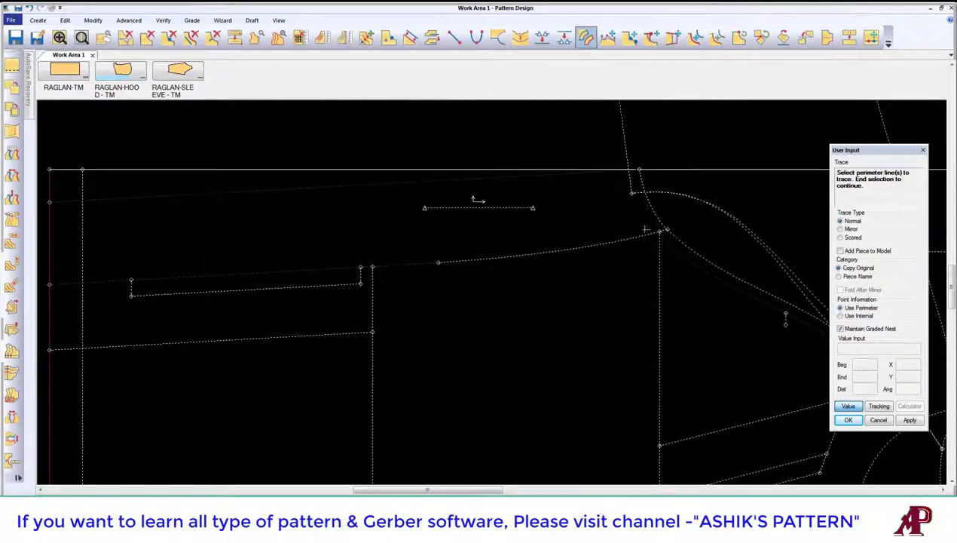
{"action": "scroll", "coordinate": [476, 200], "scroll_direction": "down", "scroll_amount": 1}
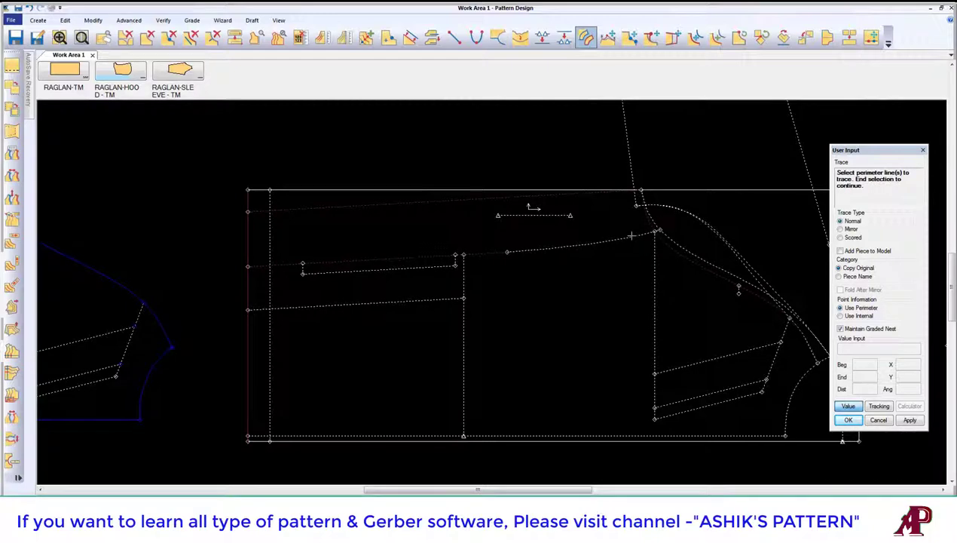
{"action": "right_click", "coordinate": [488, 236]}
{"action": "left_click", "coordinate": [487, 238]}
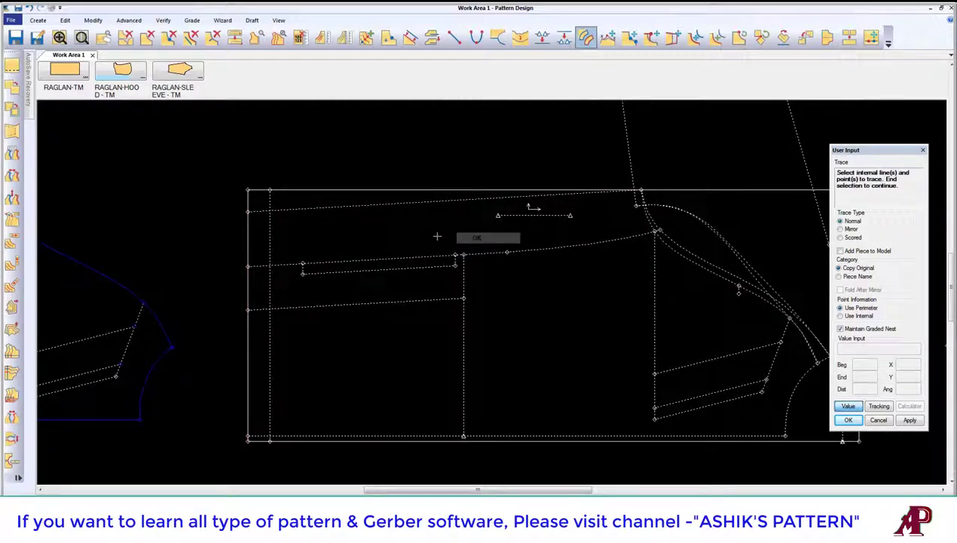
{"action": "right_click", "coordinate": [316, 230]}
Place the strip piece, name it RAGLAN-TM11, and stop tracing.
{"action": "scroll", "coordinate": [637, 242], "scroll_direction": "down", "scroll_amount": 1}
{"action": "left_click", "coordinate": [268, 224]}
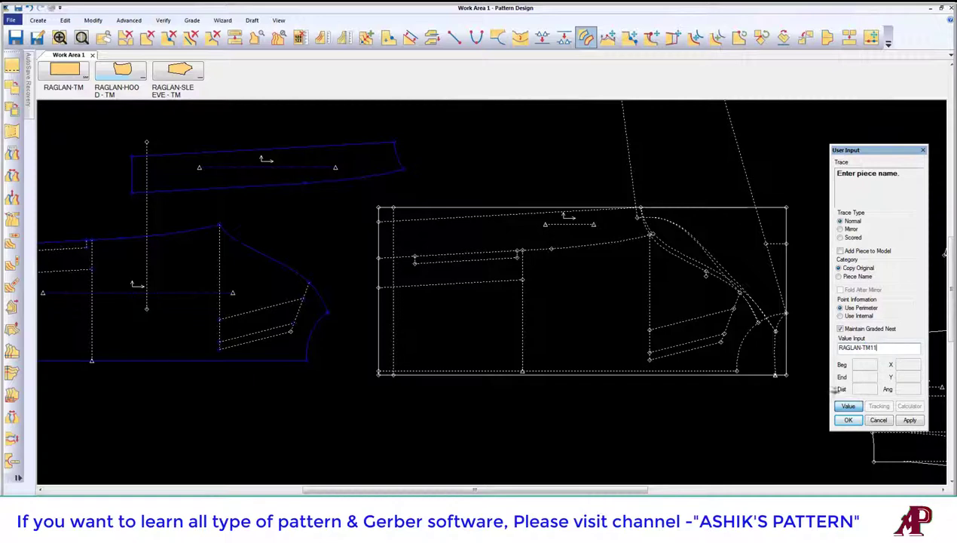
{"action": "key", "text": "Return"}
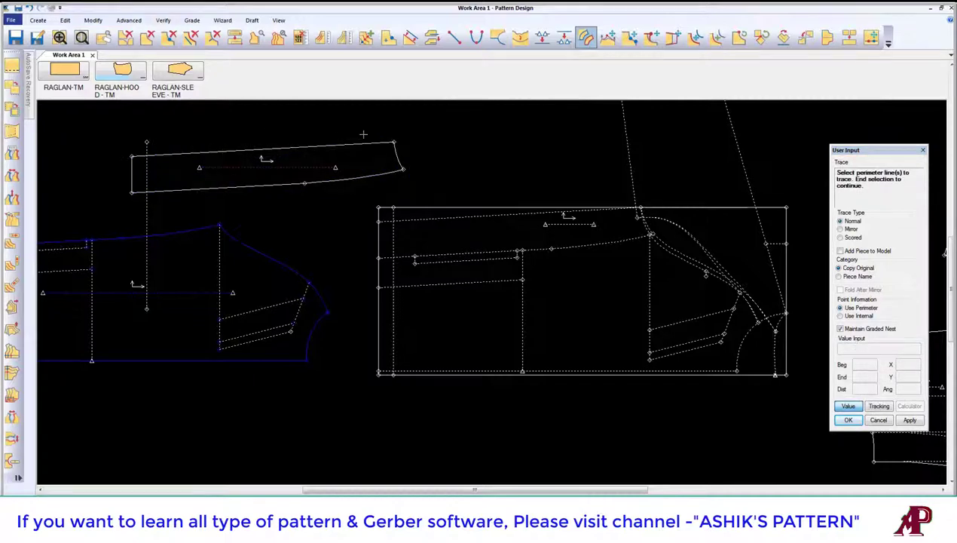
{"action": "right_click", "coordinate": [363, 134]}
{"action": "left_click", "coordinate": [358, 139]}
{"action": "scroll", "coordinate": [361, 170], "scroll_direction": "down", "scroll_amount": 1}
Trace another piece from the left edge, including the vertical internal line.
{"action": "scroll", "coordinate": [360, 171], "scroll_direction": "down", "scroll_amount": 1}
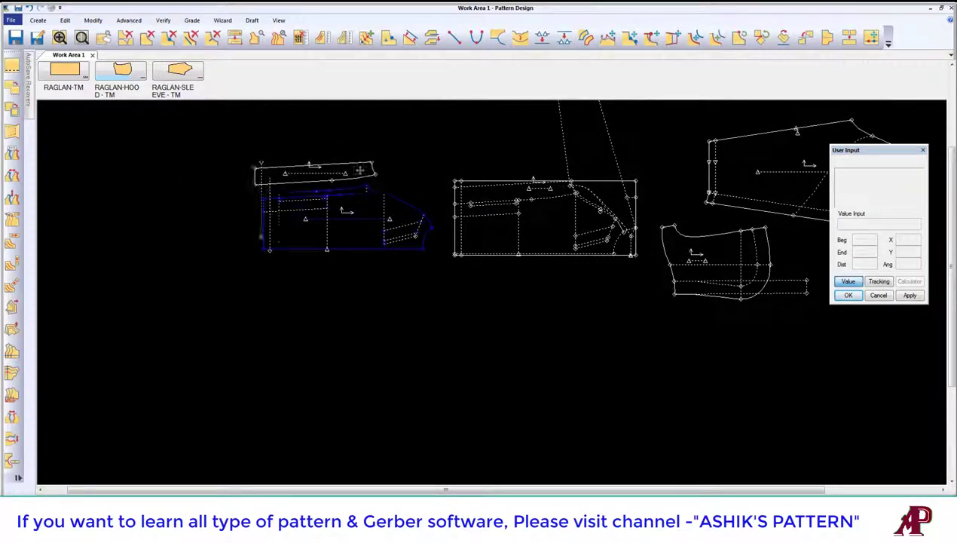
{"action": "scroll", "coordinate": [344, 173], "scroll_direction": "up", "scroll_amount": 2}
{"action": "scroll", "coordinate": [186, 207], "scroll_direction": "down", "scroll_amount": 1}
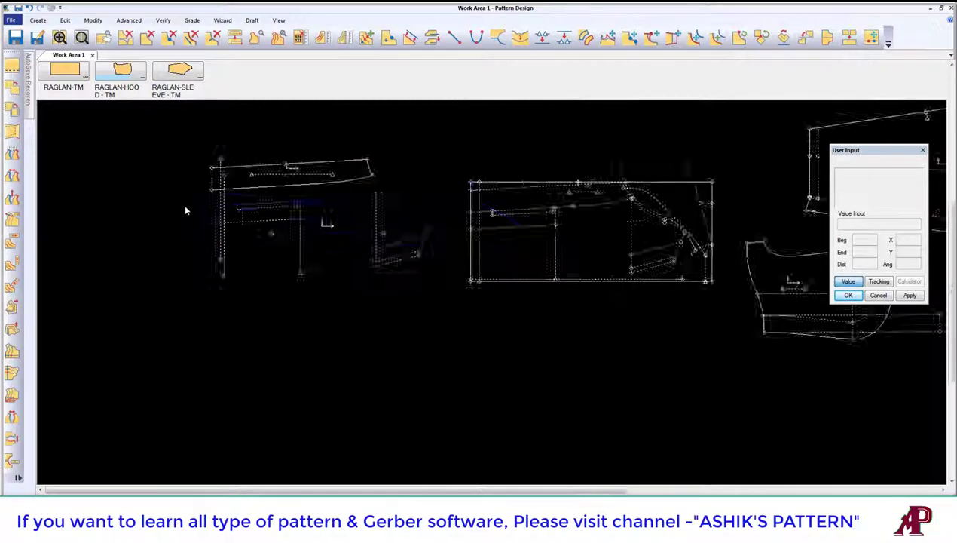
{"action": "scroll", "coordinate": [302, 264], "scroll_direction": "down", "scroll_amount": 1}
{"action": "scroll", "coordinate": [424, 357], "scroll_direction": "up", "scroll_amount": 2}
{"action": "scroll", "coordinate": [394, 267], "scroll_direction": "up", "scroll_amount": 1}
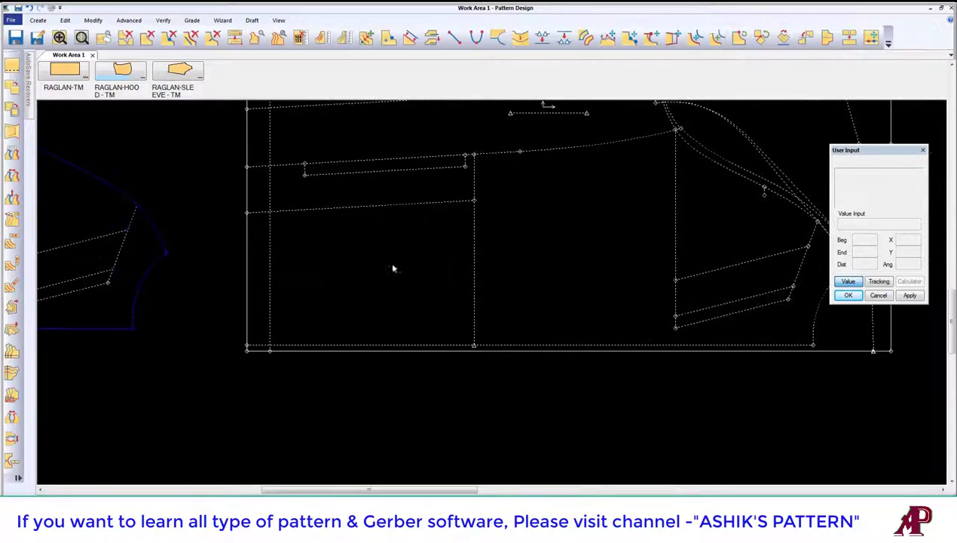
{"action": "scroll", "coordinate": [393, 267], "scroll_direction": "down", "scroll_amount": 1}
{"action": "scroll", "coordinate": [395, 260], "scroll_direction": "up", "scroll_amount": 2}
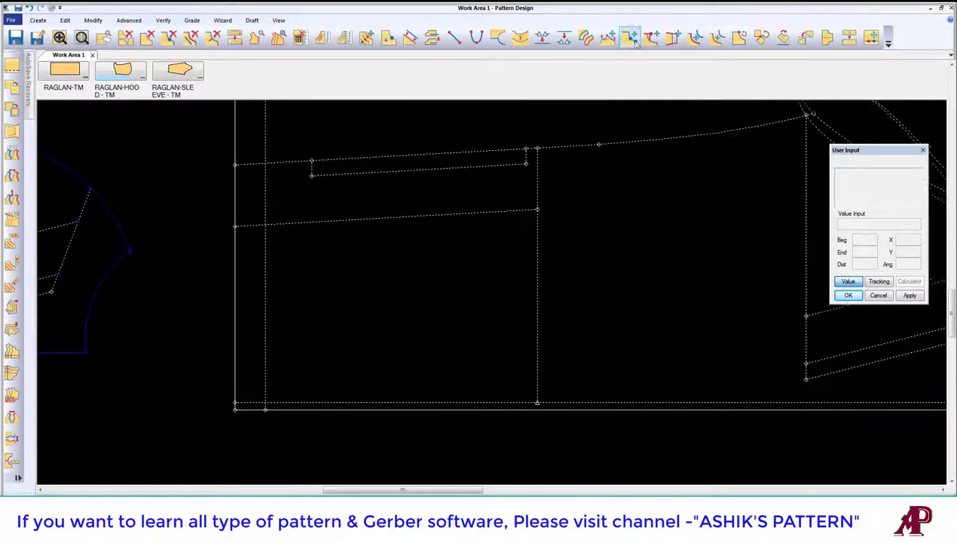
{"action": "left_click", "coordinate": [585, 36]}
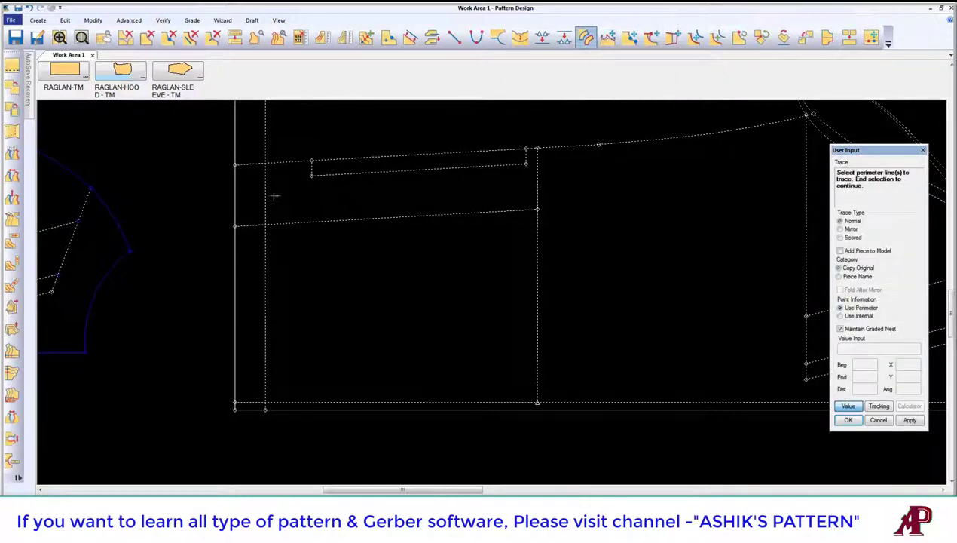
{"action": "left_click", "coordinate": [235, 194]}
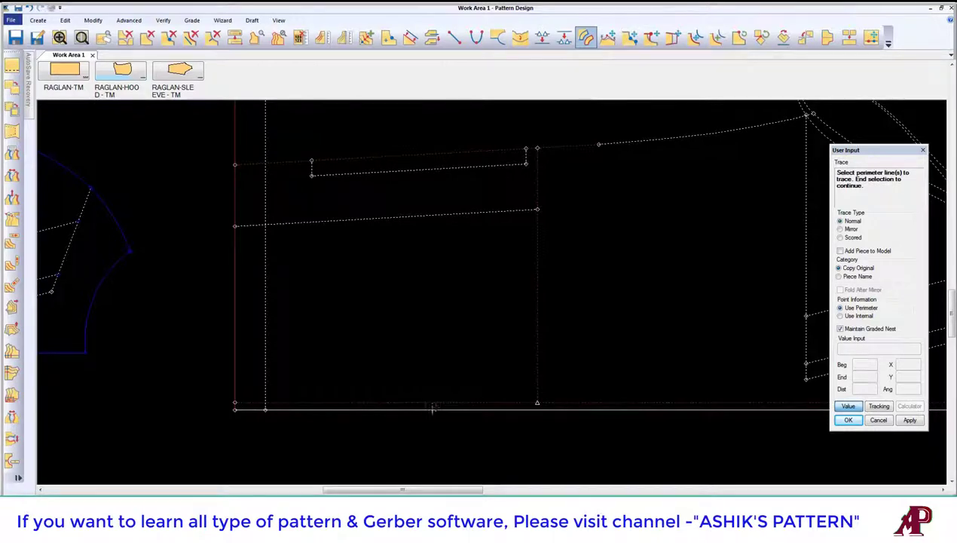
{"action": "right_click", "coordinate": [367, 322]}
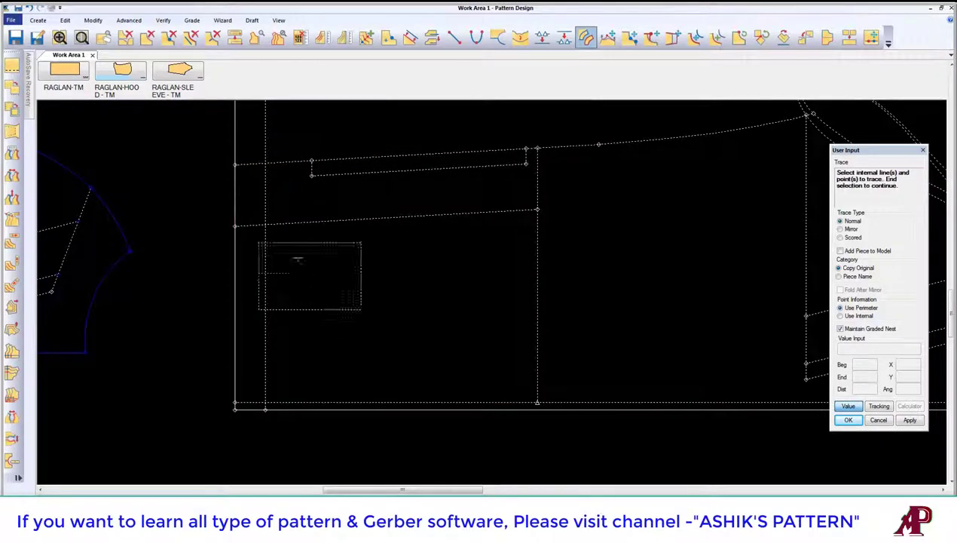
{"action": "left_click", "coordinate": [267, 278]}
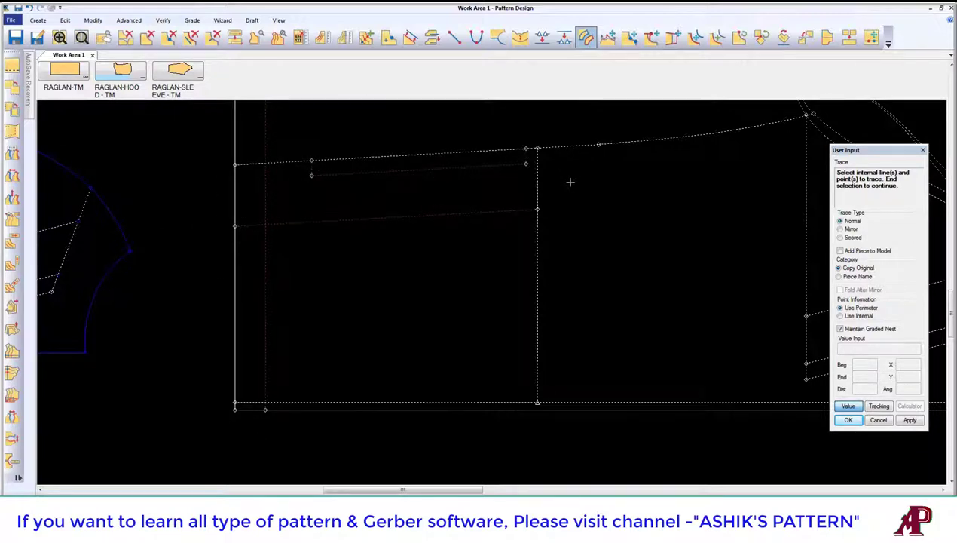
Accept the default name for the previously traced piece.
{"action": "scroll", "coordinate": [570, 181], "scroll_direction": "down", "scroll_amount": 2}
{"action": "scroll", "coordinate": [395, 235], "scroll_direction": "down", "scroll_amount": 3}
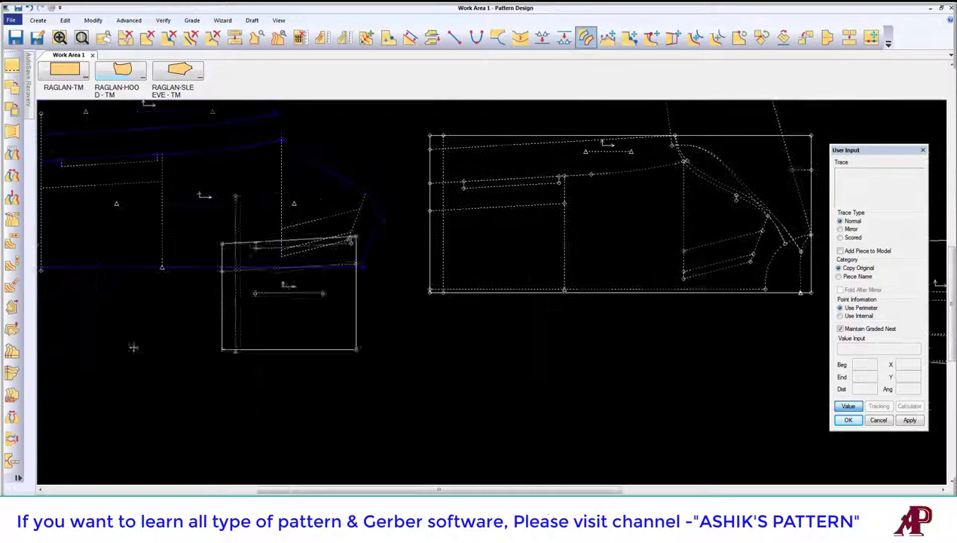
{"action": "key", "text": "Return"}
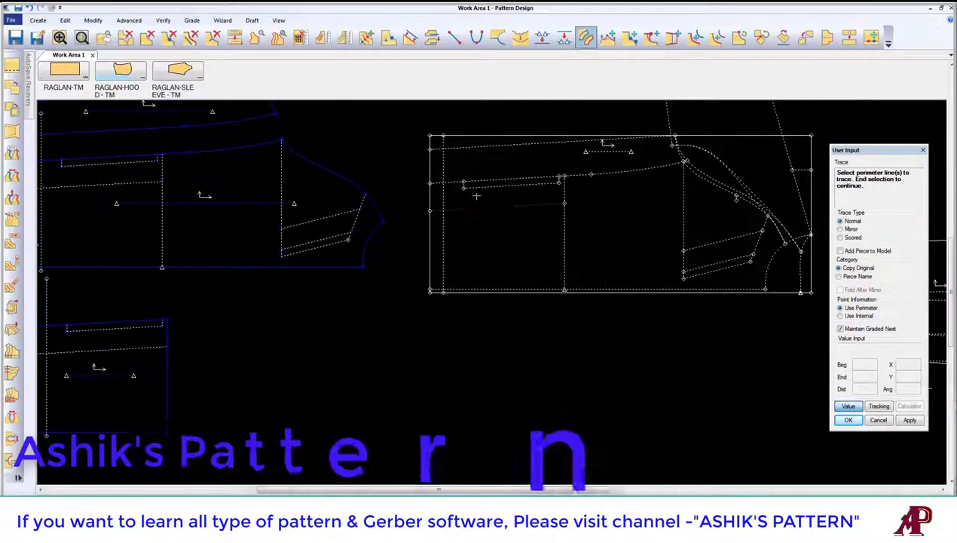
{"action": "scroll", "coordinate": [476, 196], "scroll_direction": "up", "scroll_amount": 3}
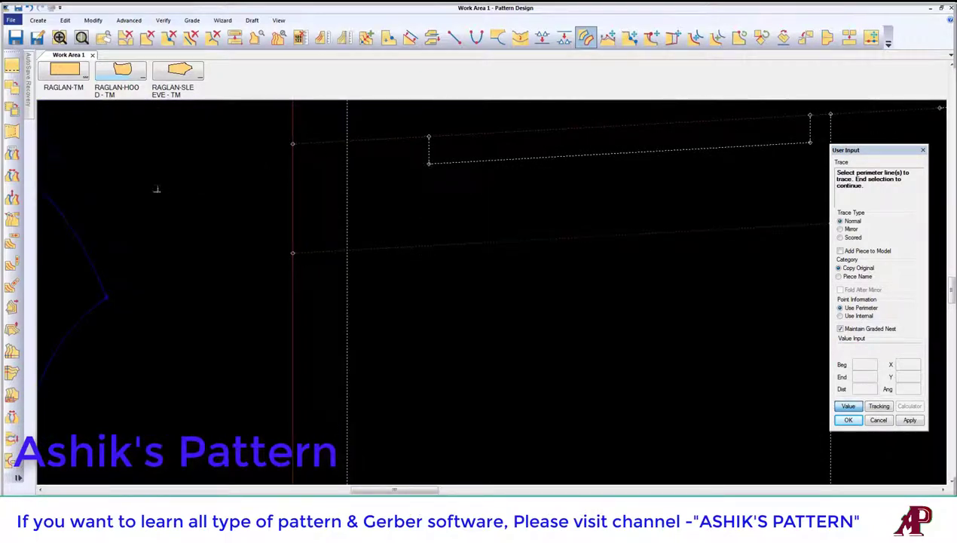
{"action": "scroll", "coordinate": [156, 190], "scroll_direction": "down", "scroll_amount": 2}
{"action": "scroll", "coordinate": [420, 184], "scroll_direction": "up", "scroll_amount": 2}
Trace the front strip's outline and place it on the layout with the default name.
{"action": "right_click", "coordinate": [420, 184]}
{"action": "left_click", "coordinate": [430, 190]}
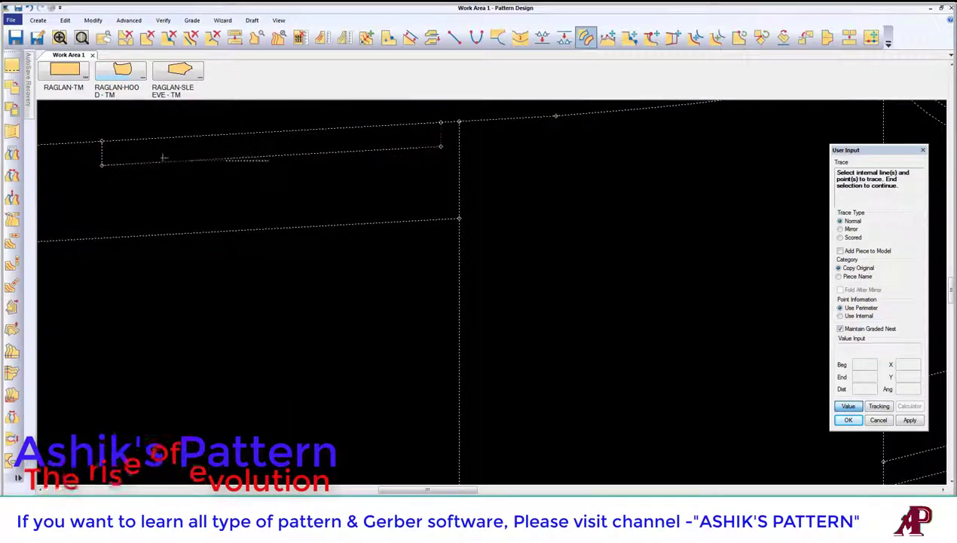
{"action": "right_click", "coordinate": [96, 151]}
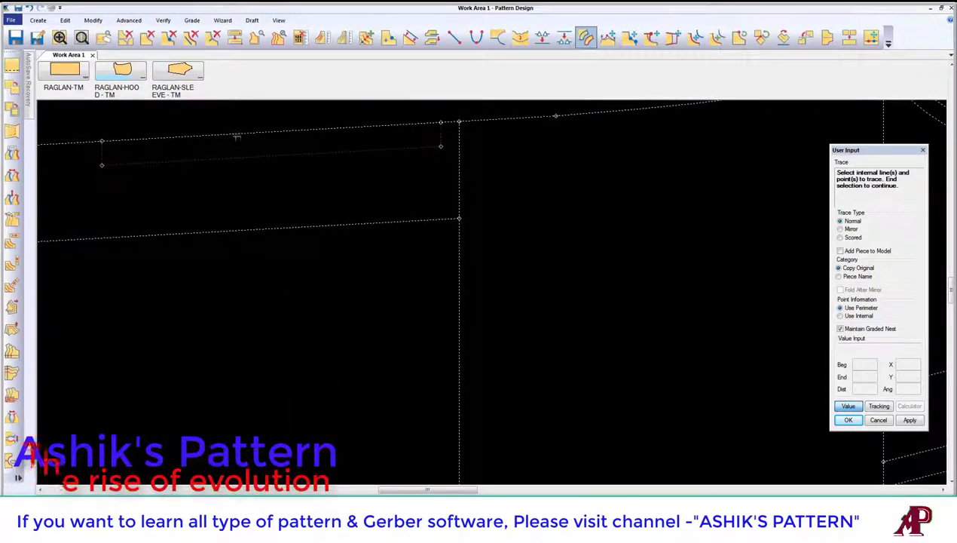
{"action": "scroll", "coordinate": [445, 219], "scroll_direction": "down", "scroll_amount": 3}
{"action": "left_click", "coordinate": [150, 348]}
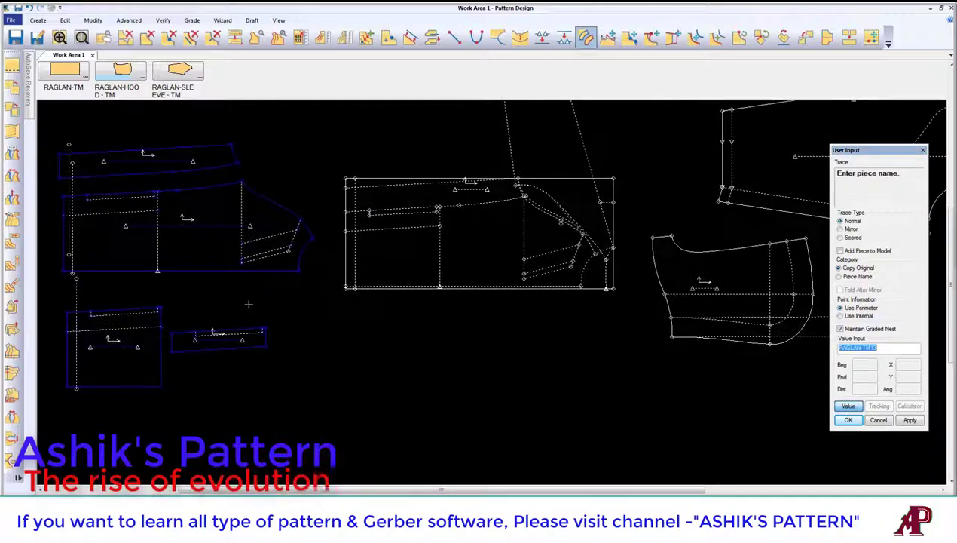
{"action": "key", "text": "Return"}
Trace the wedge pocket piece from its slanted and inner curved lines, keeping the default name.
{"action": "scroll", "coordinate": [574, 221], "scroll_direction": "up", "scroll_amount": 3}
{"action": "scroll", "coordinate": [606, 275], "scroll_direction": "up", "scroll_amount": 2}
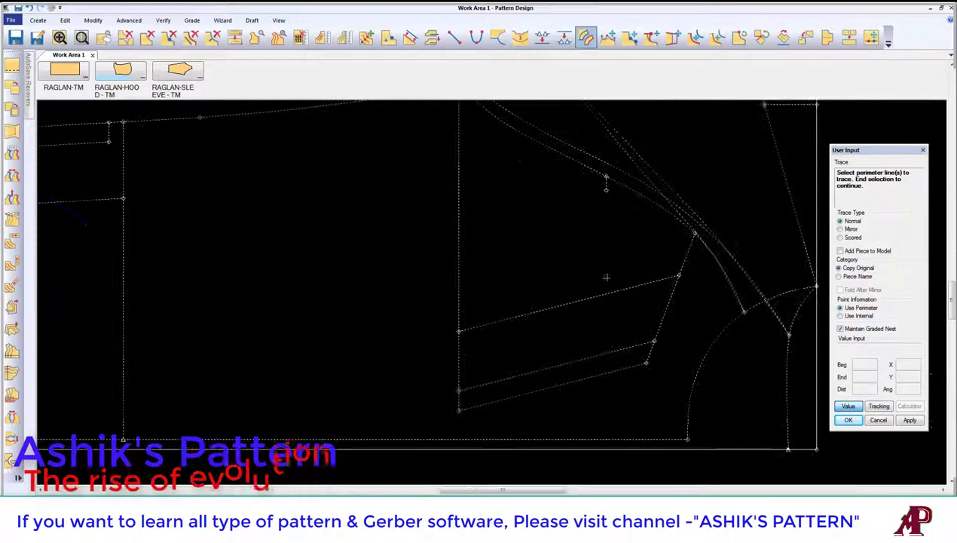
{"action": "left_click", "coordinate": [568, 375]}
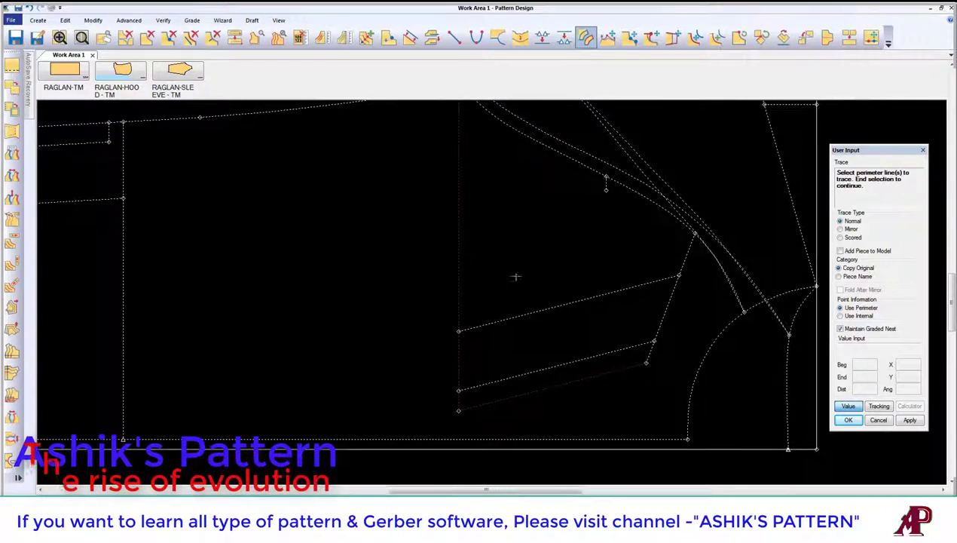
{"action": "scroll", "coordinate": [522, 252], "scroll_direction": "down", "scroll_amount": 1}
{"action": "left_click", "coordinate": [694, 318]}
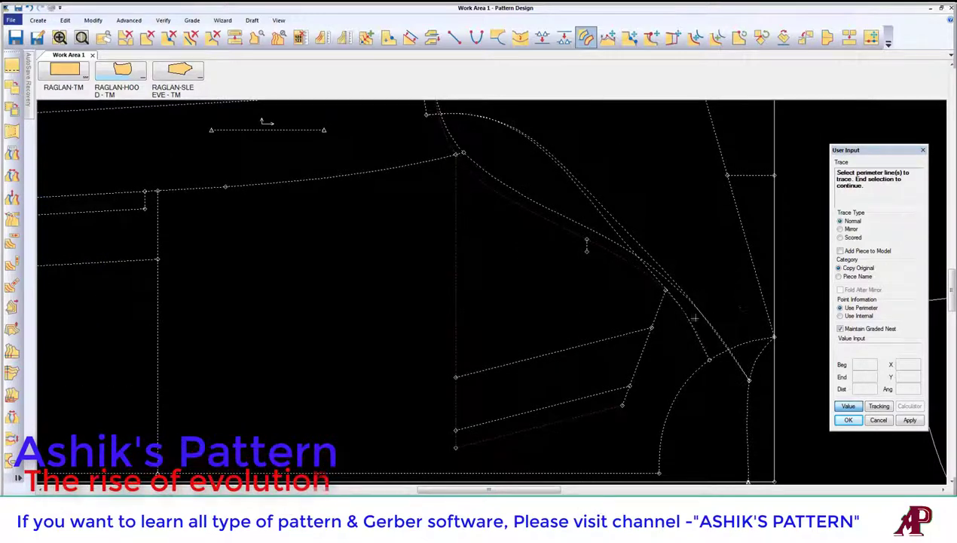
{"action": "right_click", "coordinate": [563, 380]}
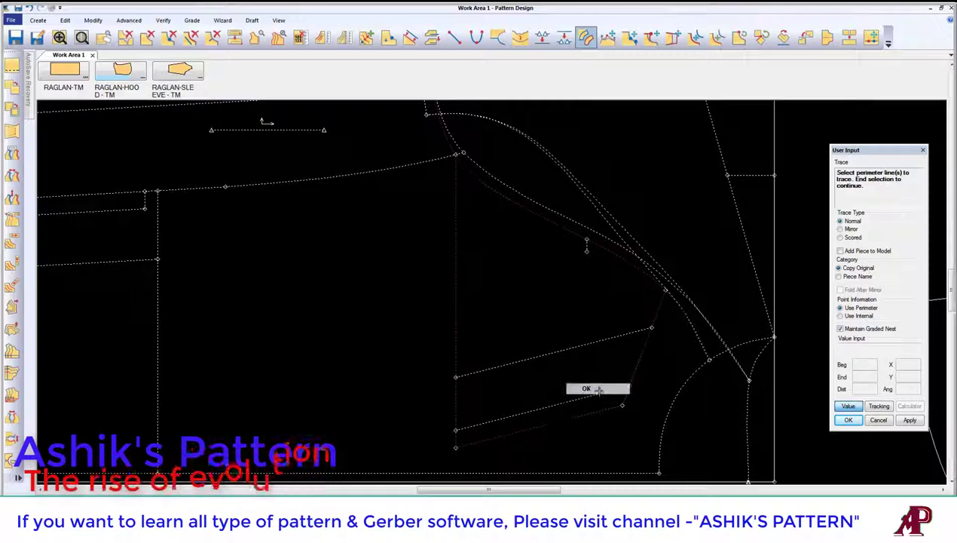
{"action": "left_click", "coordinate": [580, 387]}
{"action": "scroll", "coordinate": [586, 343], "scroll_direction": "down", "scroll_amount": 2}
{"action": "right_click", "coordinate": [528, 285]}
{"action": "left_click", "coordinate": [558, 300]}
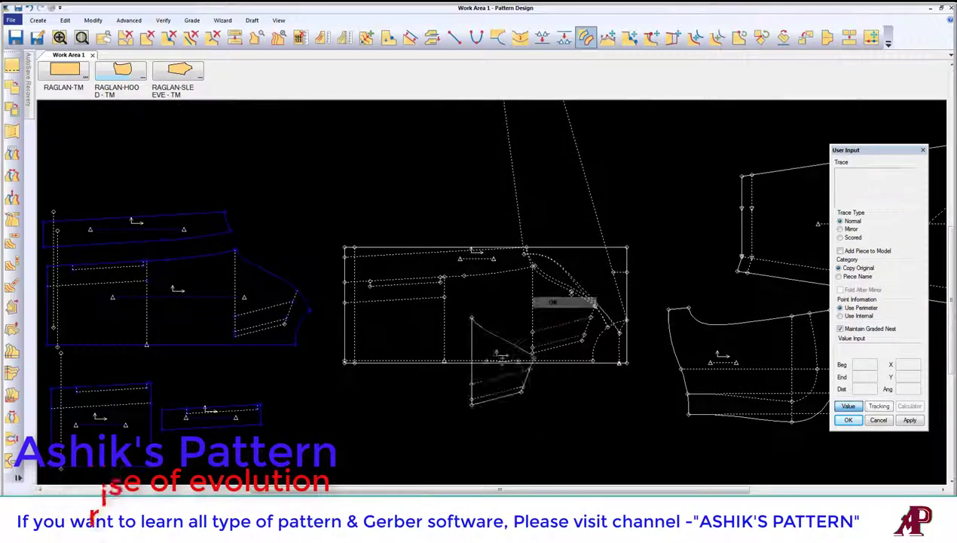
{"action": "key", "text": "Return"}
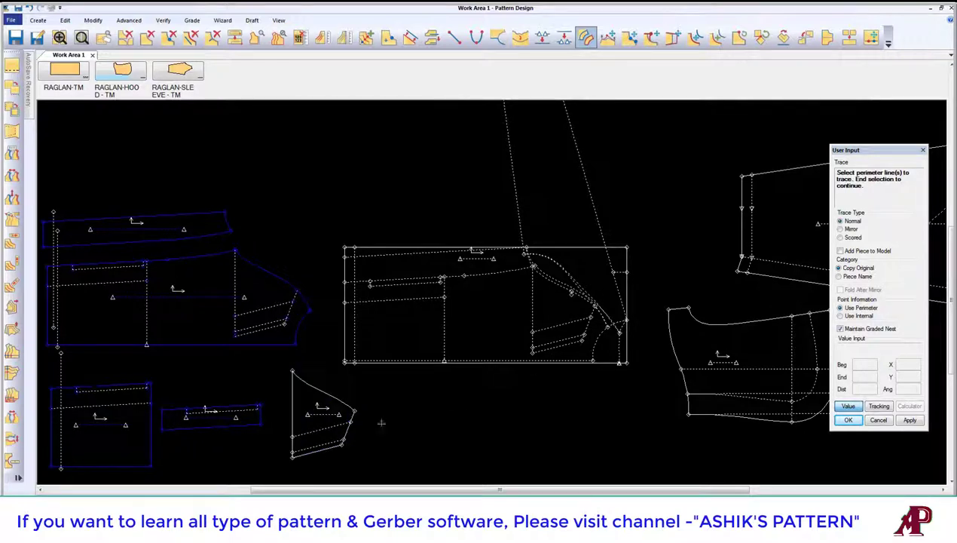
Trace a second pocket piece from its vertical edge and slanted line, plus one internal line.
{"action": "scroll", "coordinate": [530, 364], "scroll_direction": "up", "scroll_amount": 2}
{"action": "left_click", "coordinate": [537, 309]}
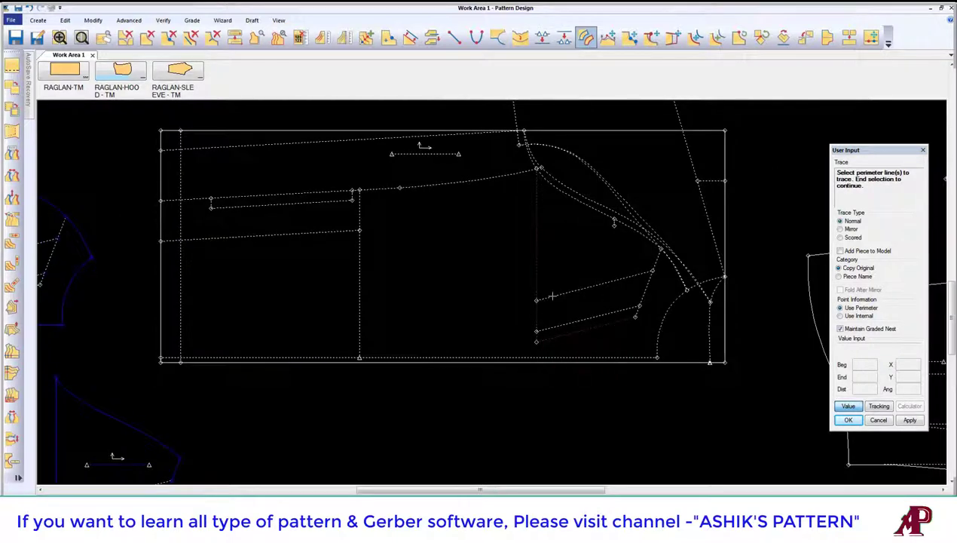
{"action": "left_click", "coordinate": [596, 286]}
{"action": "right_click", "coordinate": [644, 291]}
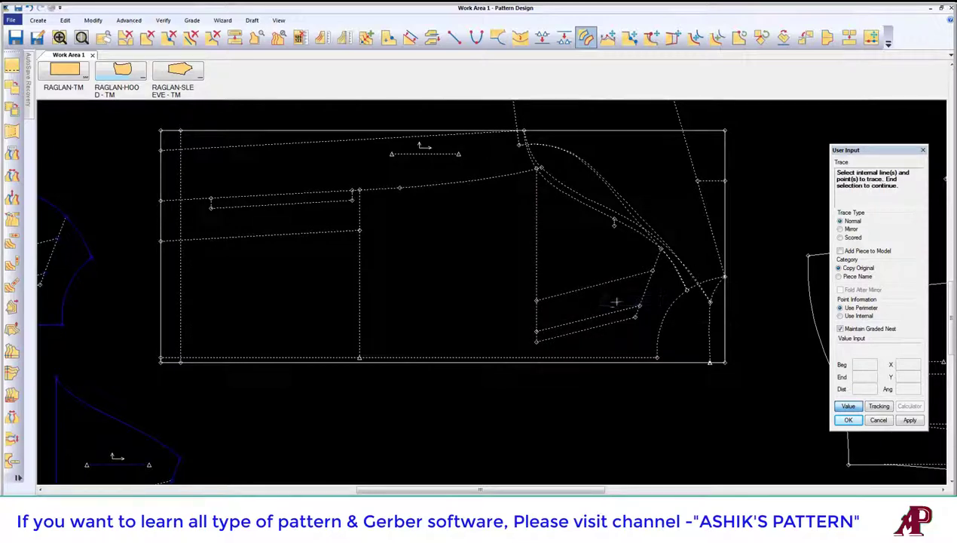
{"action": "left_click", "coordinate": [606, 310]}
{"action": "right_click", "coordinate": [606, 310]}
{"action": "scroll", "coordinate": [313, 396], "scroll_direction": "down", "scroll_amount": 2}
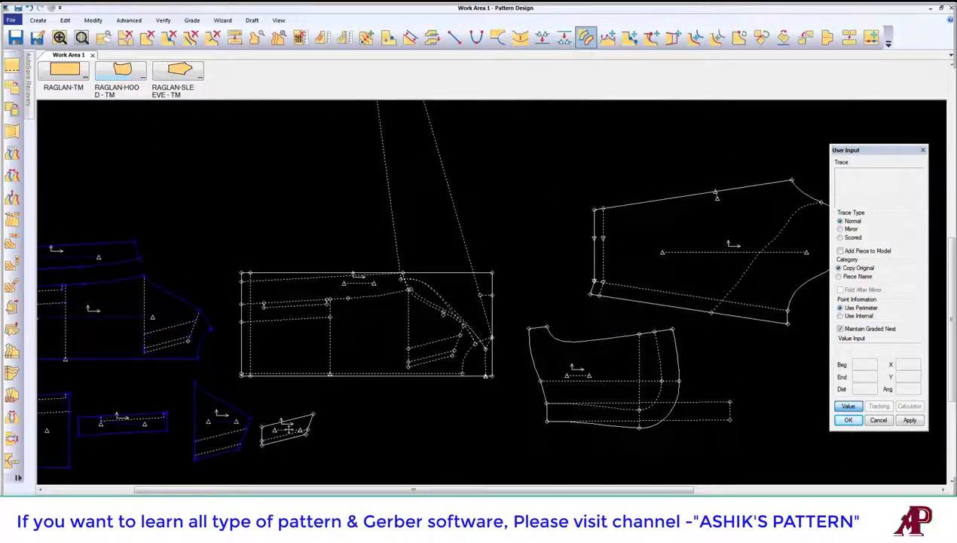
Place the new pocket piece in the lower group and move the strip piece slightly higher.
{"action": "key", "text": "Return"}
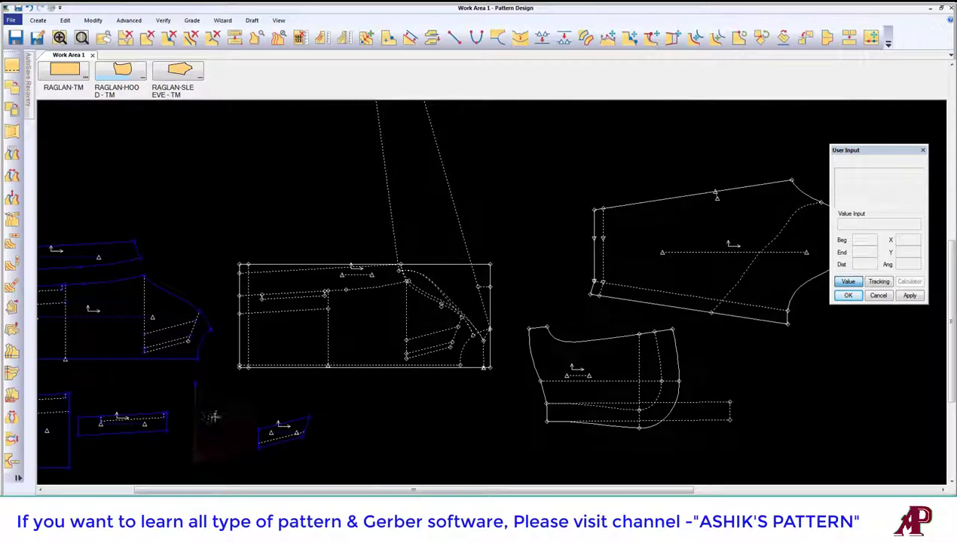
{"action": "left_click", "coordinate": [261, 439]}
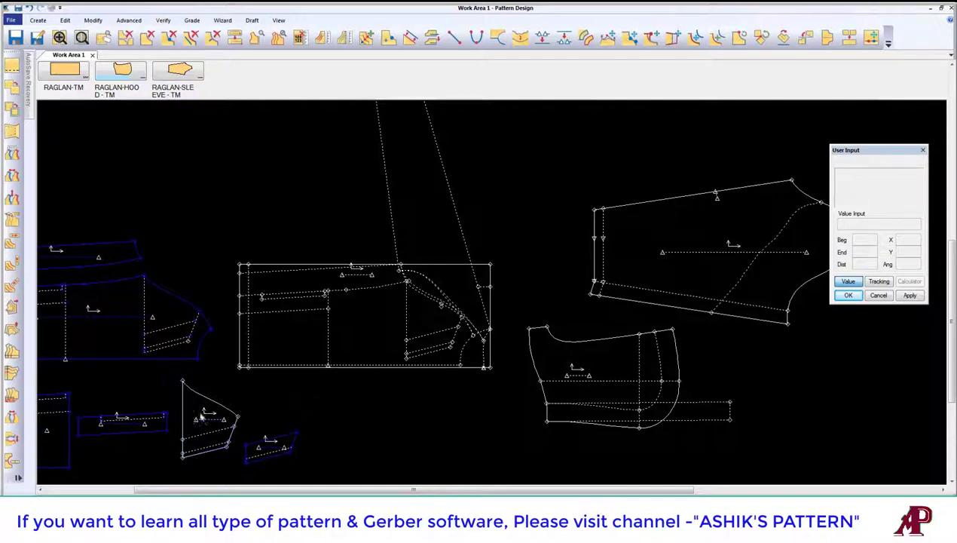
{"action": "left_click", "coordinate": [162, 424]}
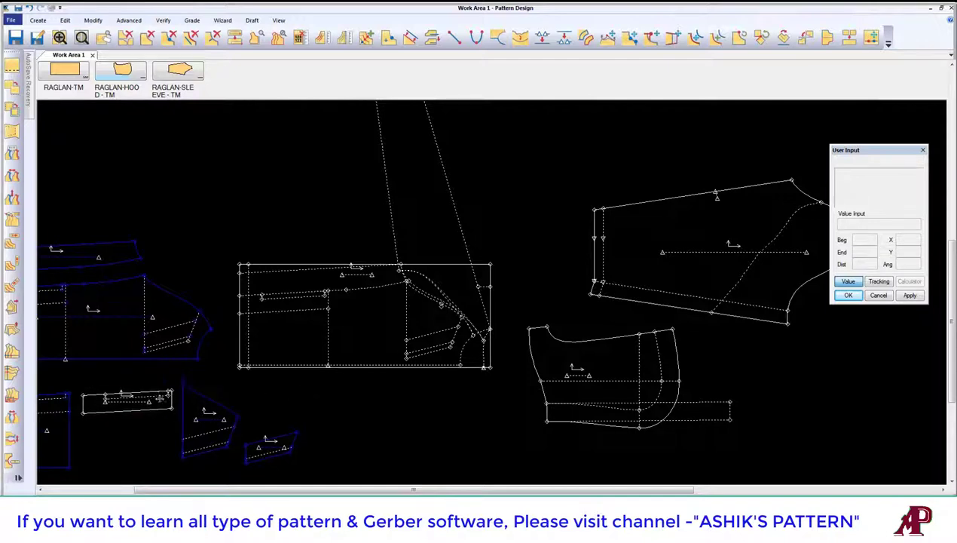
{"action": "left_click", "coordinate": [159, 402]}
Reposition the neighbouring triangular piece within the traced-piece group.
{"action": "left_click", "coordinate": [238, 403]}
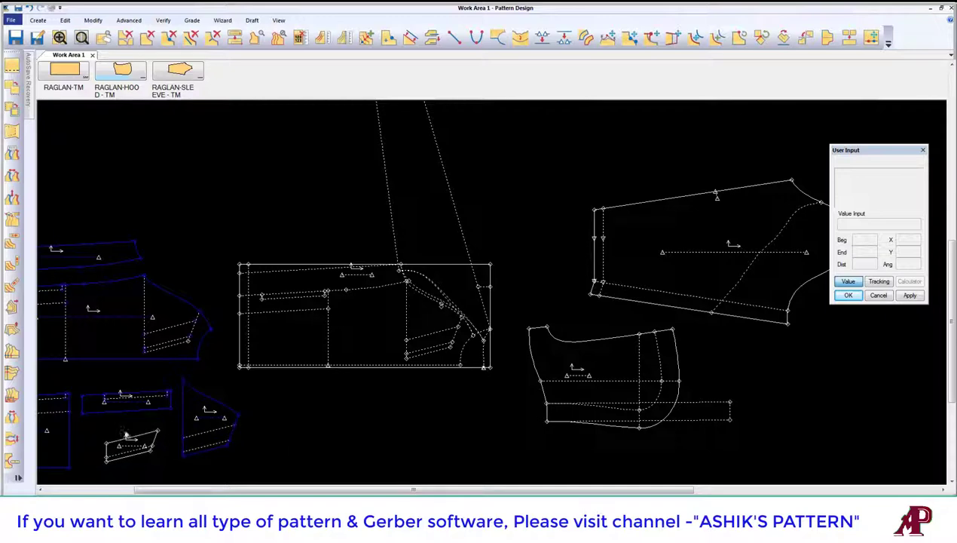
{"action": "scroll", "coordinate": [419, 309], "scroll_direction": "up", "scroll_amount": 2}
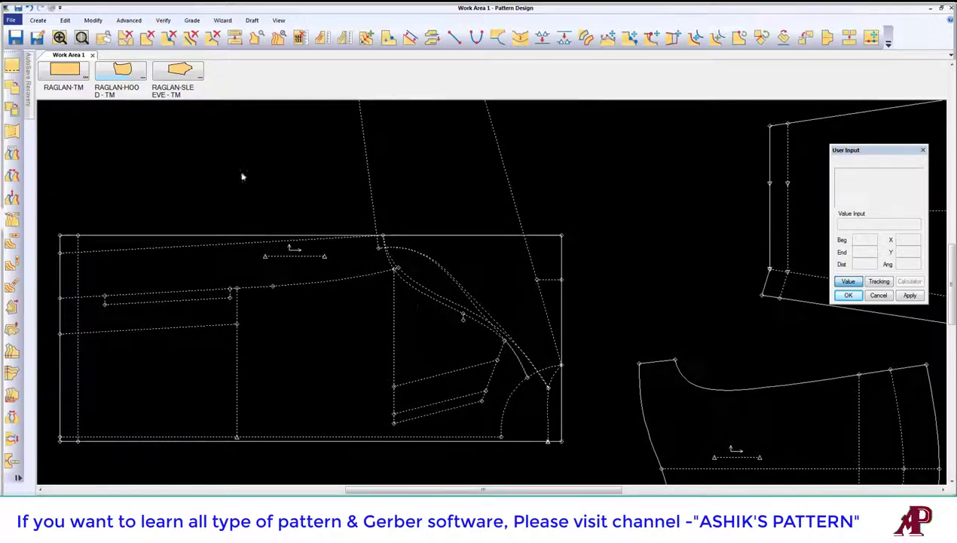
{"action": "scroll", "coordinate": [576, 332], "scroll_direction": "down", "scroll_amount": 2}
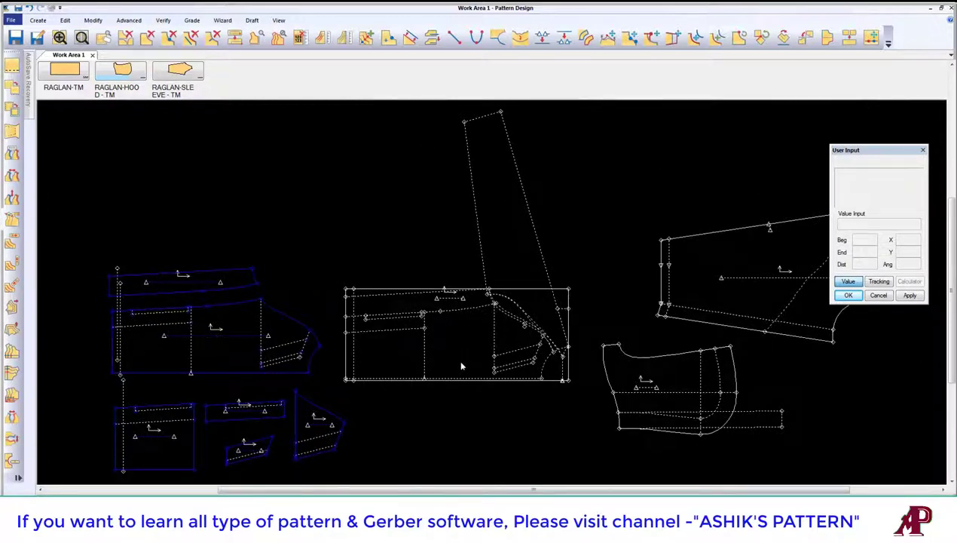
{"action": "scroll", "coordinate": [461, 366], "scroll_direction": "up", "scroll_amount": 2}
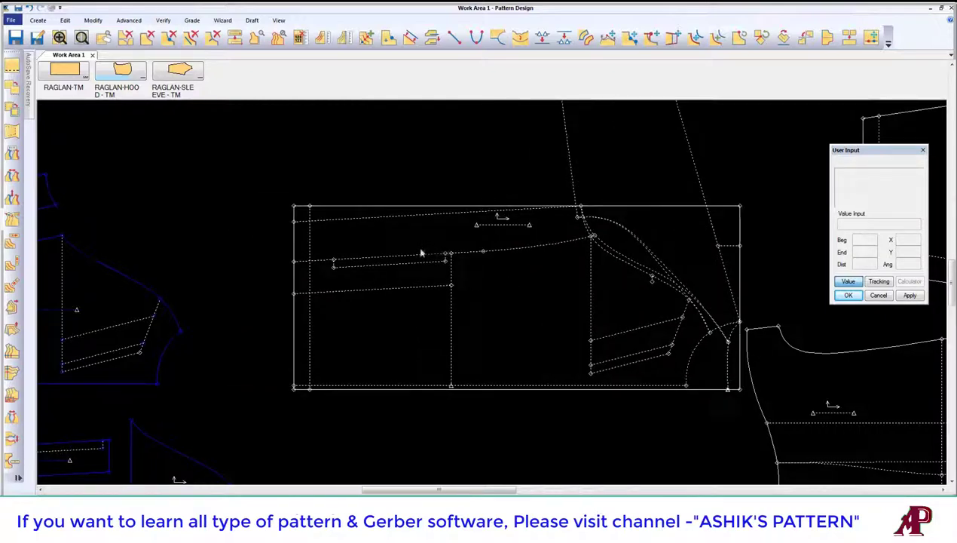
{"action": "scroll", "coordinate": [421, 252], "scroll_direction": "up", "scroll_amount": 2}
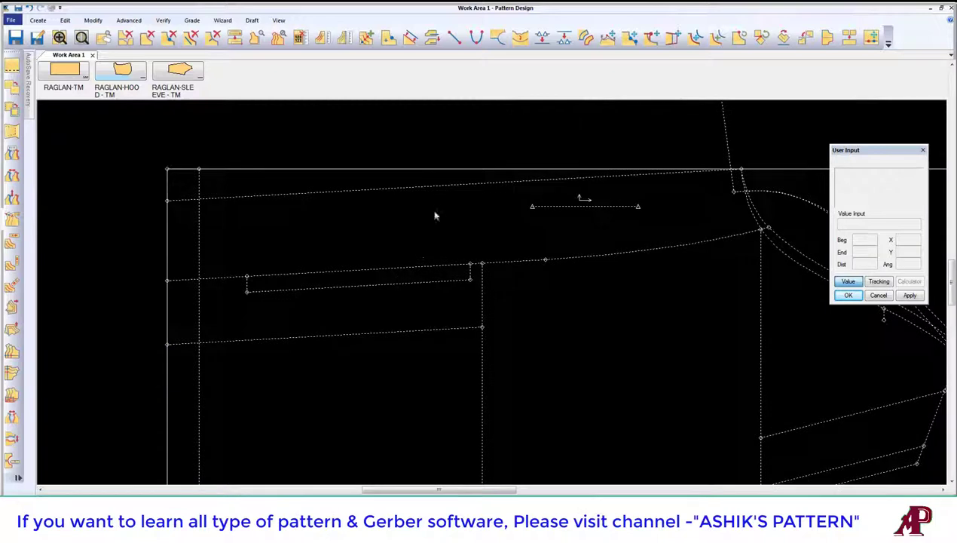
Trace the short slanted front line as a new piece with the default name.
{"action": "left_click", "coordinate": [587, 39]}
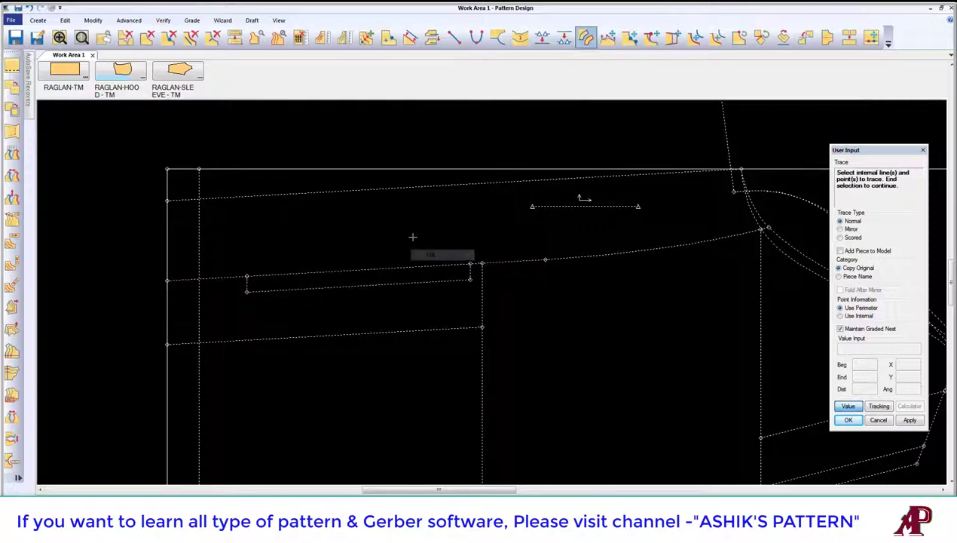
{"action": "left_click", "coordinate": [437, 279]}
{"action": "scroll", "coordinate": [501, 220], "scroll_direction": "down", "scroll_amount": 2}
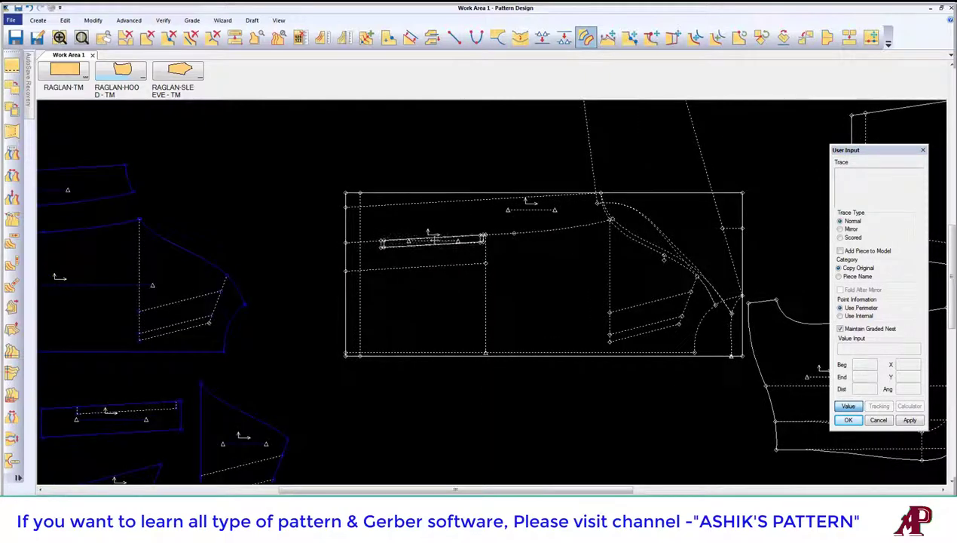
{"action": "scroll", "coordinate": [516, 243], "scroll_direction": "up", "scroll_amount": 3}
{"action": "scroll", "coordinate": [606, 244], "scroll_direction": "down", "scroll_amount": 2}
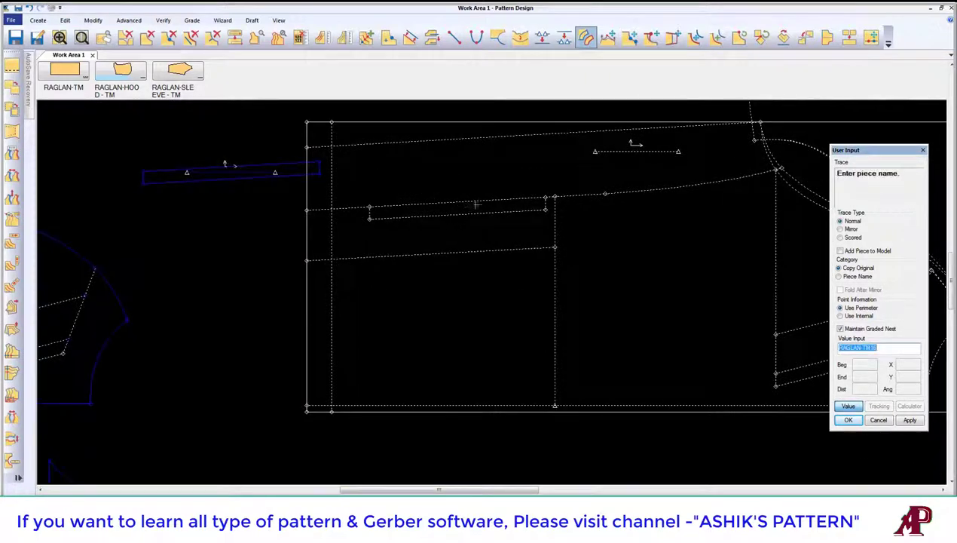
{"action": "key", "text": "Return"}
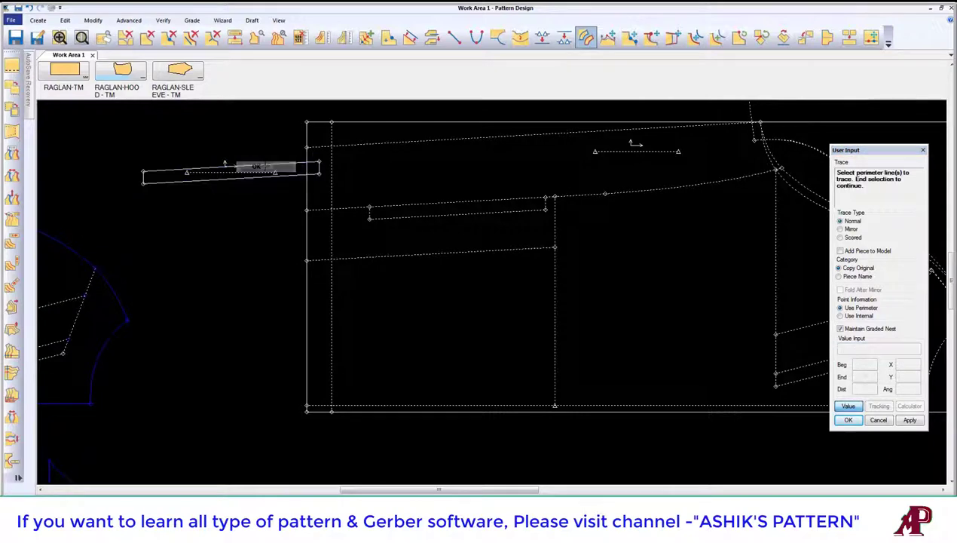
Finish the strip's outline selection and place the thin piece with the other traced pieces.
{"action": "right_click", "coordinate": [239, 179]}
{"action": "left_click", "coordinate": [248, 185]}
{"action": "right_click", "coordinate": [212, 158]}
{"action": "left_click", "coordinate": [241, 175]}
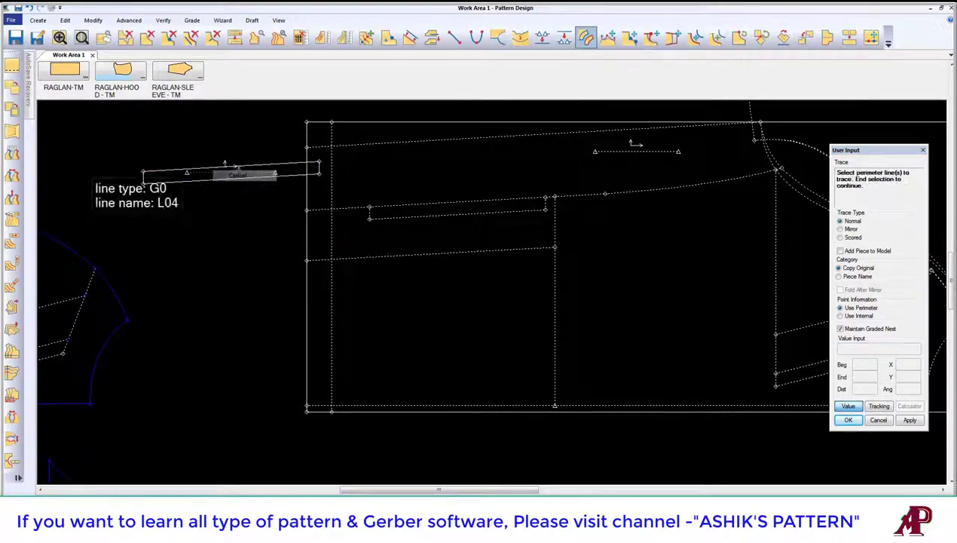
{"action": "scroll", "coordinate": [360, 197], "scroll_direction": "down", "scroll_amount": 2}
{"action": "right_click", "coordinate": [378, 136]}
{"action": "left_click", "coordinate": [393, 143]}
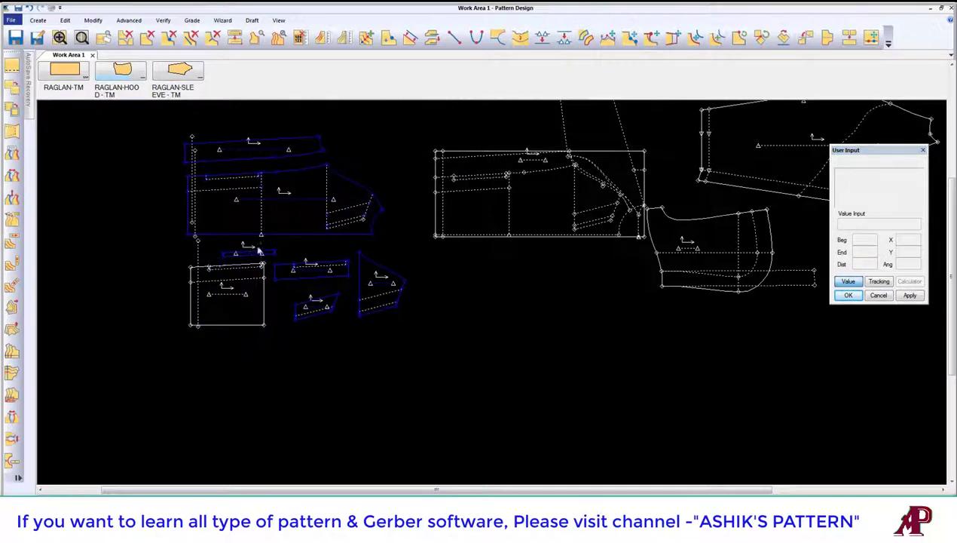
{"action": "scroll", "coordinate": [552, 207], "scroll_direction": "up", "scroll_amount": 2}
{"action": "scroll", "coordinate": [530, 269], "scroll_direction": "down", "scroll_amount": 1}
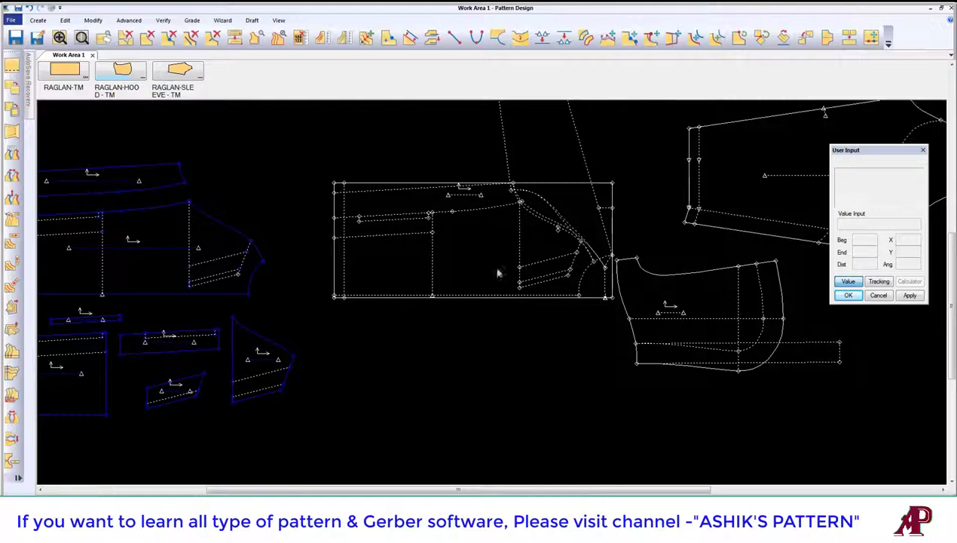
{"action": "scroll", "coordinate": [520, 258], "scroll_direction": "down", "scroll_amount": 1}
{"action": "scroll", "coordinate": [473, 214], "scroll_direction": "down", "scroll_amount": 1}
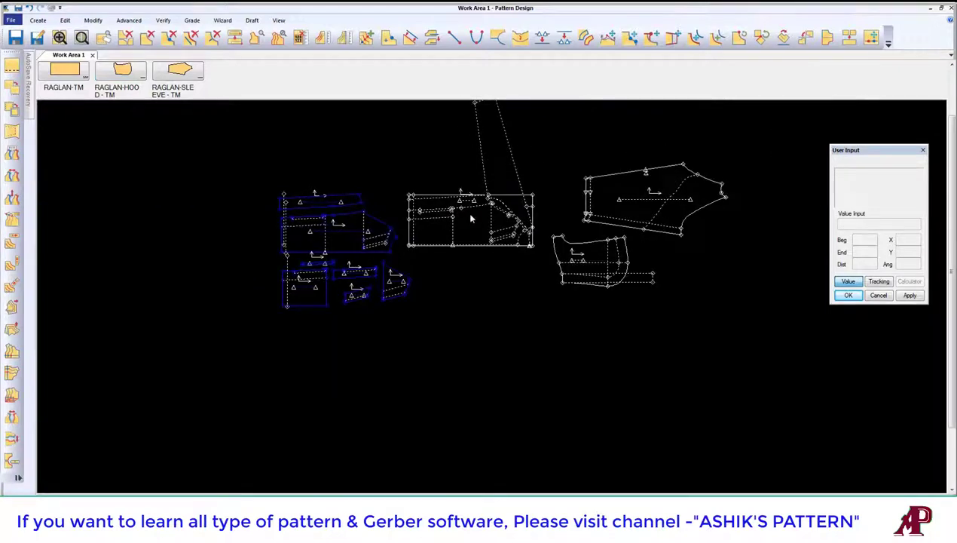
{"action": "scroll", "coordinate": [479, 211], "scroll_direction": "up", "scroll_amount": 1}
{"action": "scroll", "coordinate": [485, 220], "scroll_direction": "up", "scroll_amount": 1}
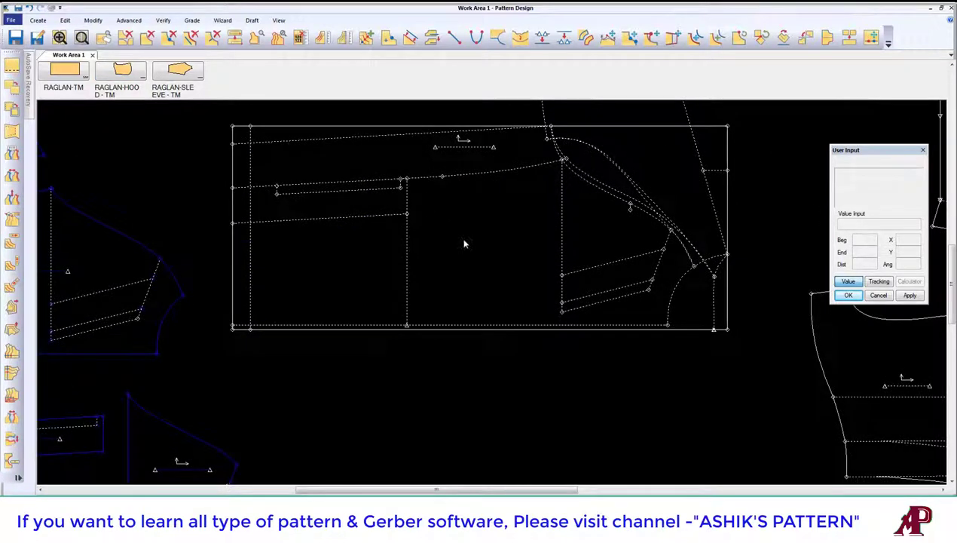
Start tracing the rectangular raglan block from its left edge.
{"action": "left_click", "coordinate": [585, 37]}
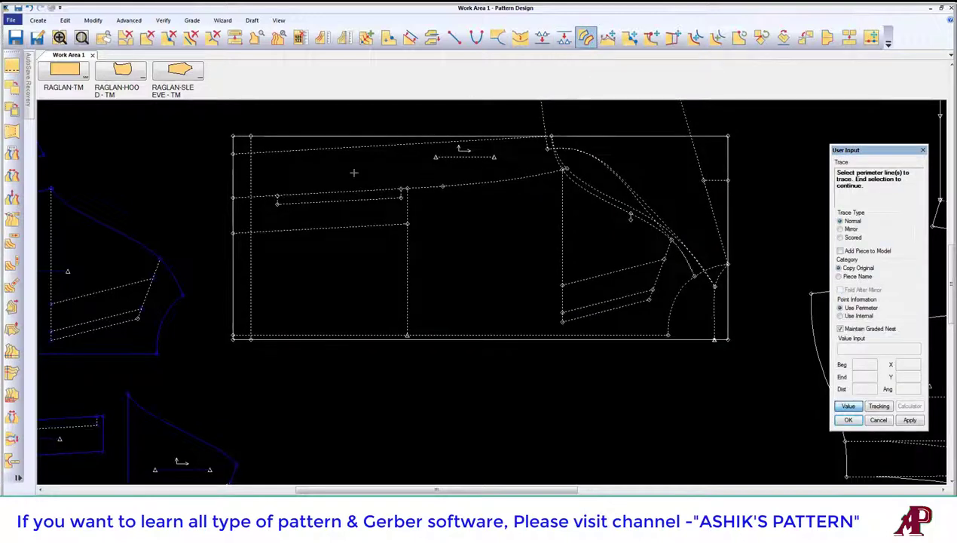
{"action": "left_click", "coordinate": [233, 181]}
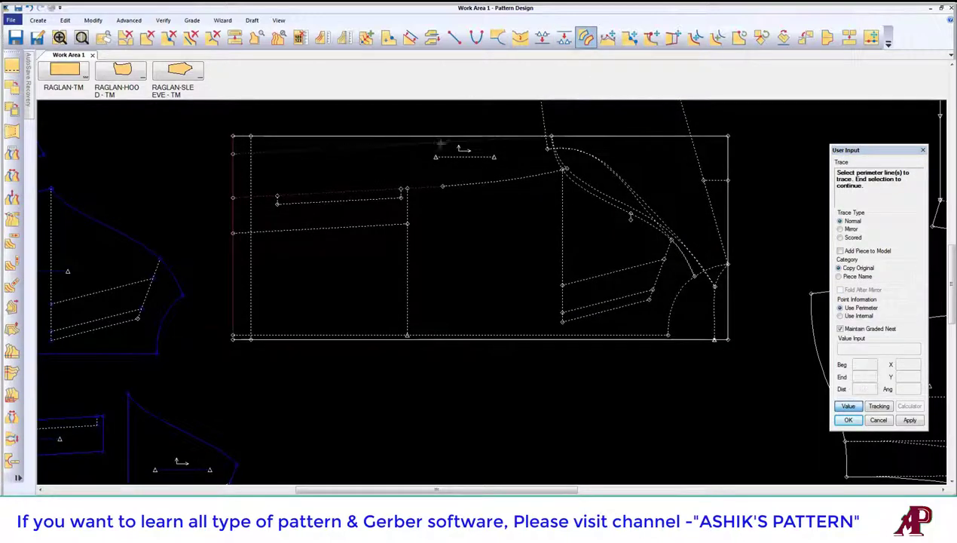
{"action": "scroll", "coordinate": [559, 158], "scroll_direction": "up", "scroll_amount": 1}
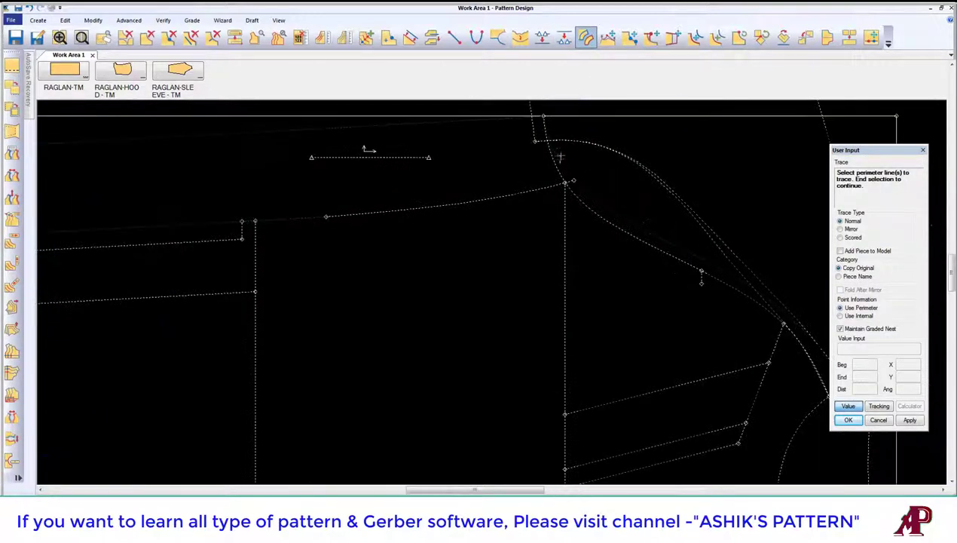
{"action": "right_click", "coordinate": [519, 177]}
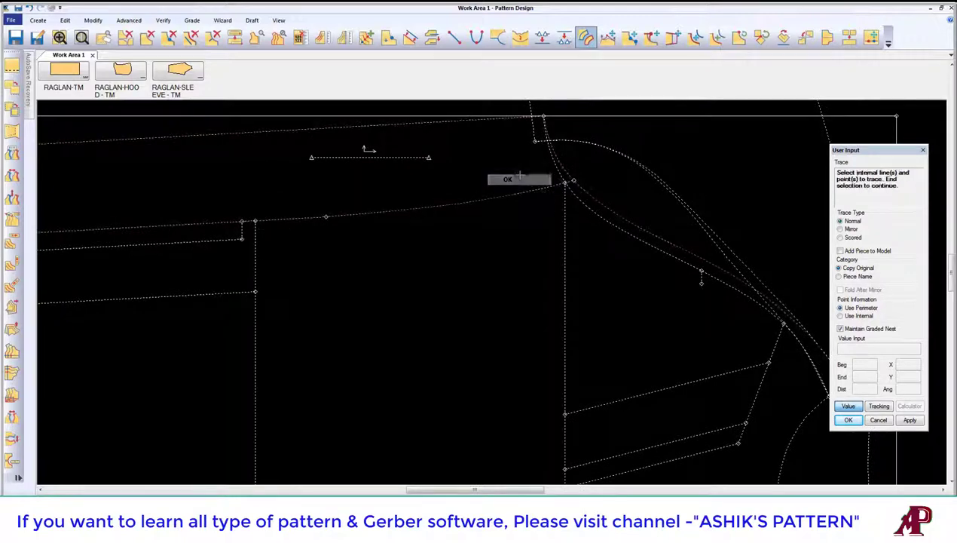
{"action": "left_click", "coordinate": [524, 176]}
{"action": "left_click", "coordinate": [225, 147]}
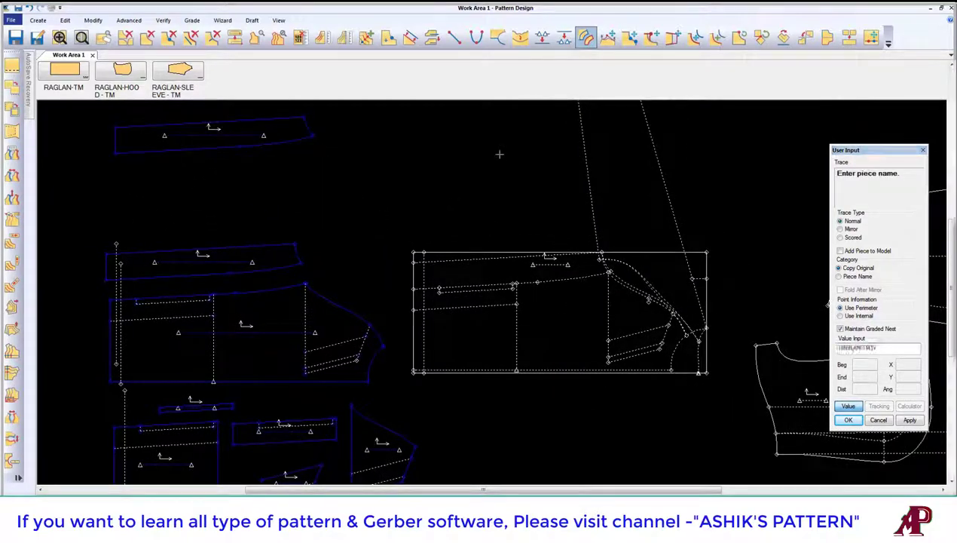
{"action": "scroll", "coordinate": [497, 155], "scroll_direction": "up", "scroll_amount": 1}
{"action": "scroll", "coordinate": [329, 332], "scroll_direction": "down", "scroll_amount": 1}
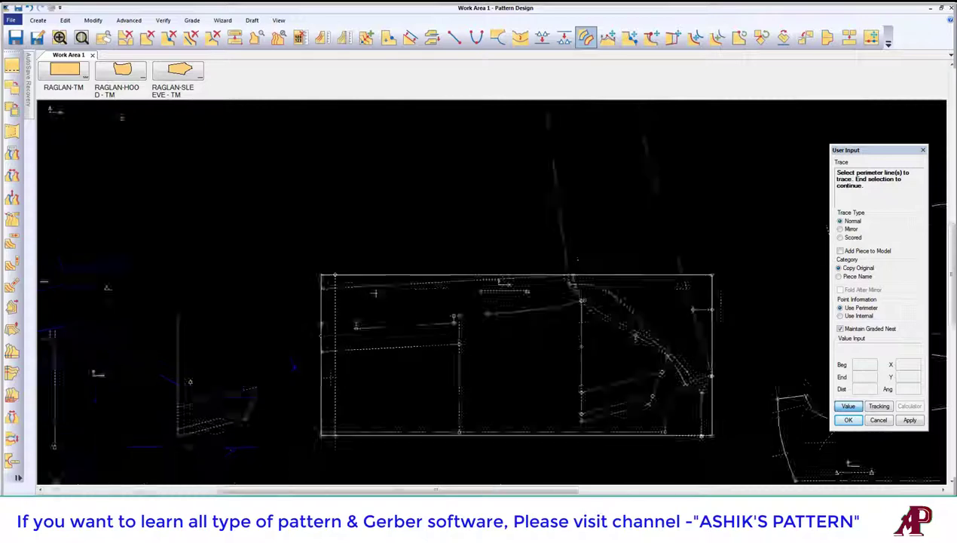
{"action": "scroll", "coordinate": [452, 313], "scroll_direction": "down", "scroll_amount": 1}
{"action": "scroll", "coordinate": [454, 315], "scroll_direction": "up", "scroll_amount": 1}
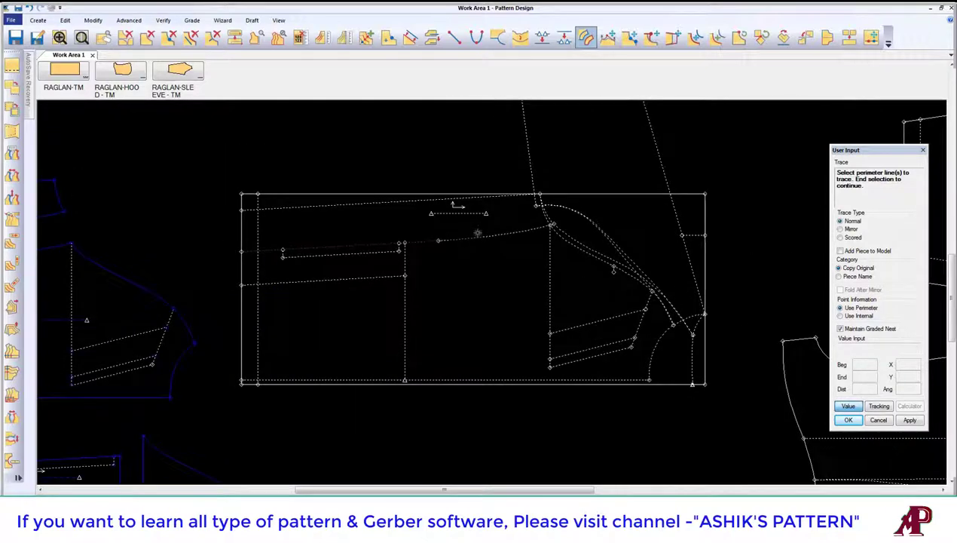
{"action": "scroll", "coordinate": [584, 249], "scroll_direction": "up", "scroll_amount": 1}
{"action": "scroll", "coordinate": [655, 249], "scroll_direction": "down", "scroll_amount": 1}
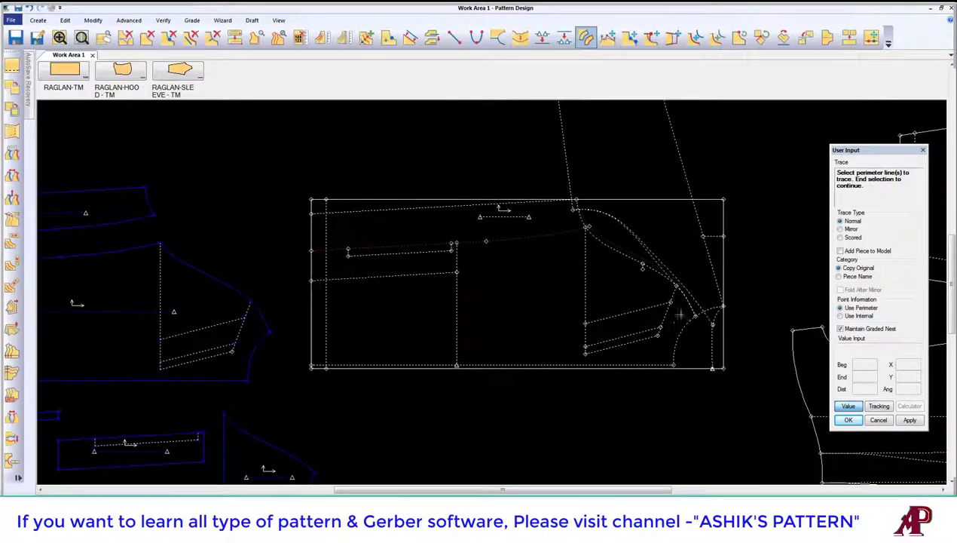
{"action": "scroll", "coordinate": [710, 340], "scroll_direction": "up", "scroll_amount": 1}
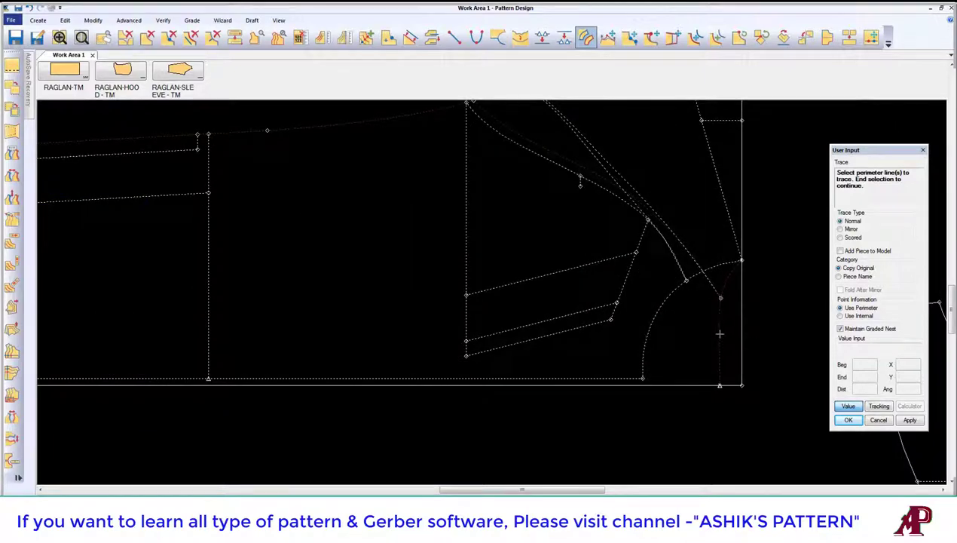
Close the block outline with its bottom edge and finish without internal lines.
{"action": "left_click", "coordinate": [700, 382]}
{"action": "scroll", "coordinate": [700, 382], "scroll_direction": "down", "scroll_amount": 1}
{"action": "scroll", "coordinate": [716, 362], "scroll_direction": "down", "scroll_amount": 1}
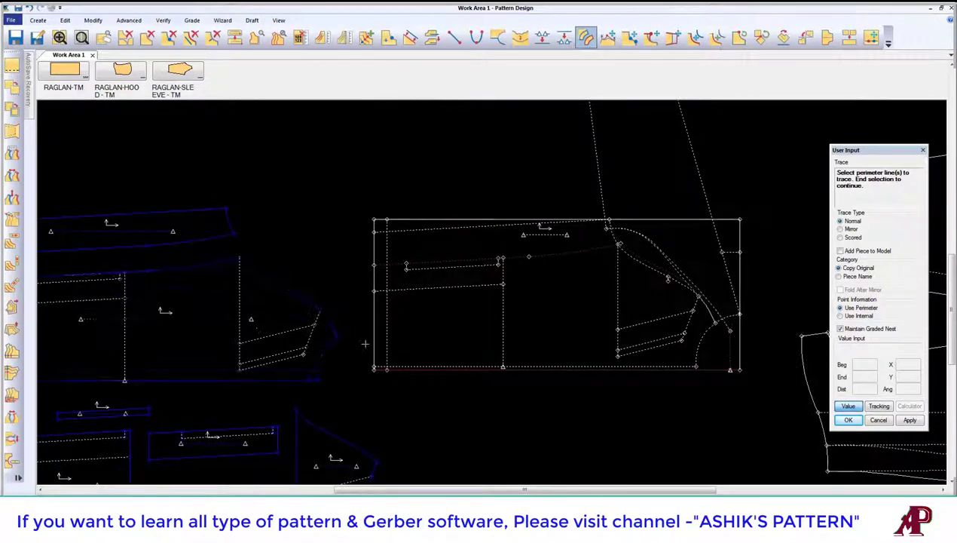
{"action": "right_click", "coordinate": [402, 324]}
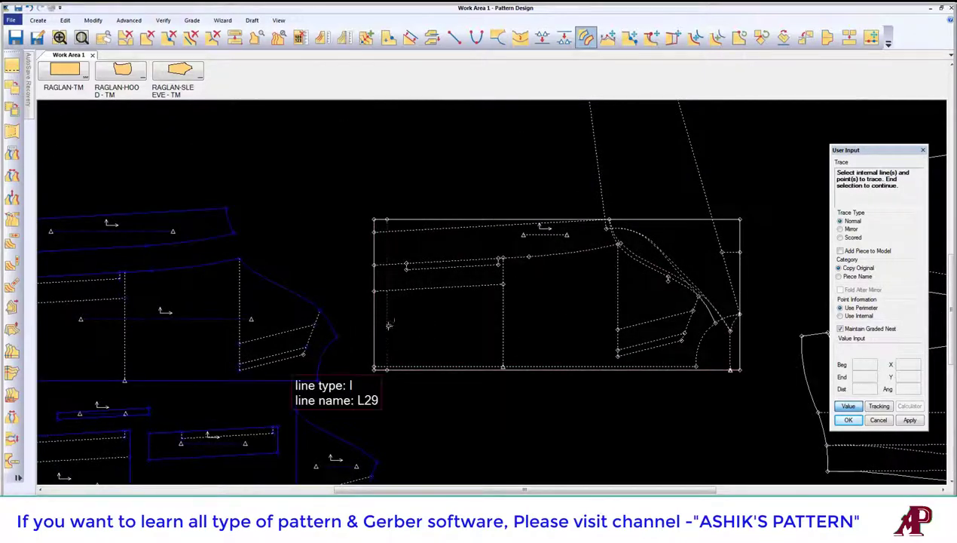
{"action": "right_click", "coordinate": [498, 294]}
{"action": "left_click", "coordinate": [497, 294]}
Place the wide curved-end panel at the top of the traced-piece group.
{"action": "scroll", "coordinate": [497, 294], "scroll_direction": "down", "scroll_amount": 1}
{"action": "left_click", "coordinate": [354, 207]}
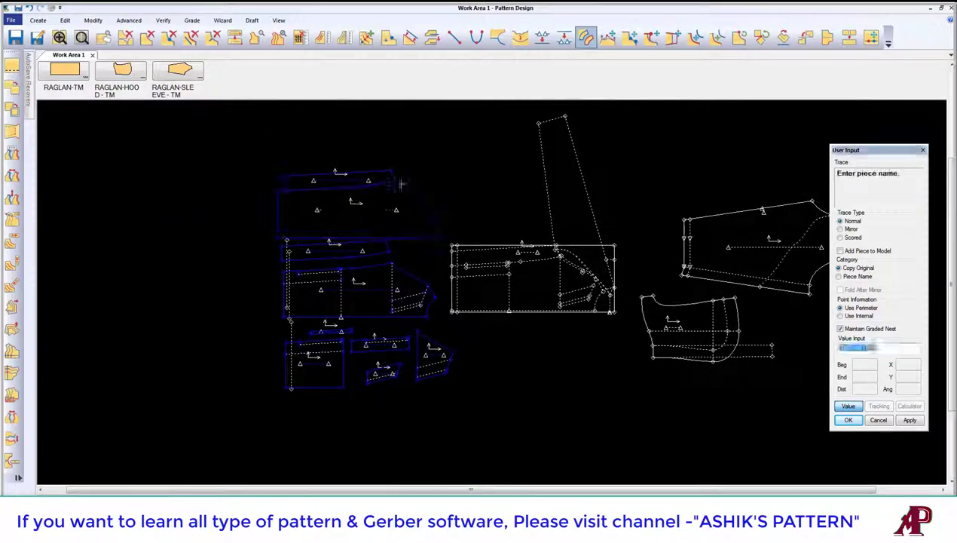
{"action": "right_click", "coordinate": [368, 183]}
{"action": "left_click", "coordinate": [373, 188]}
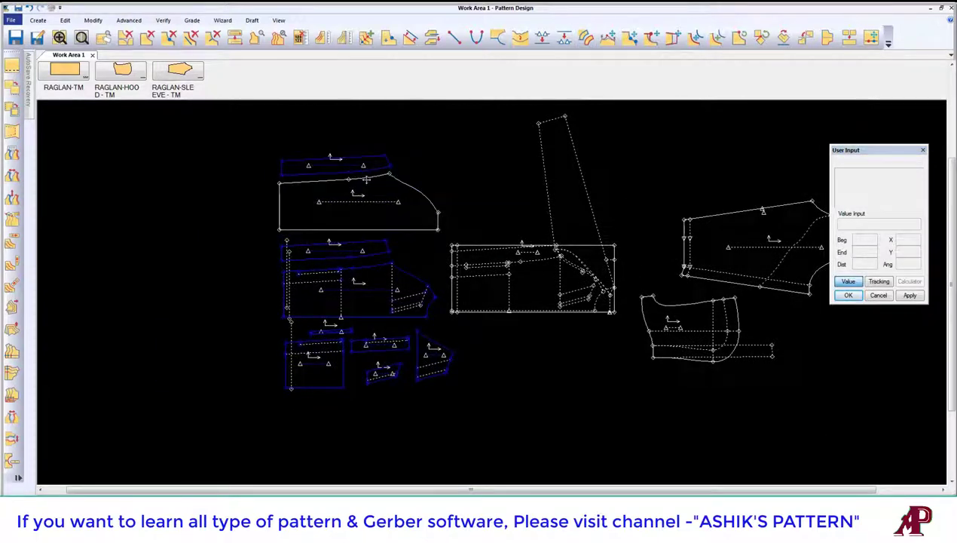
Offset Even the selected top-left piece line to a new parallel position.
{"action": "scroll", "coordinate": [287, 208], "scroll_direction": "up", "scroll_amount": 2}
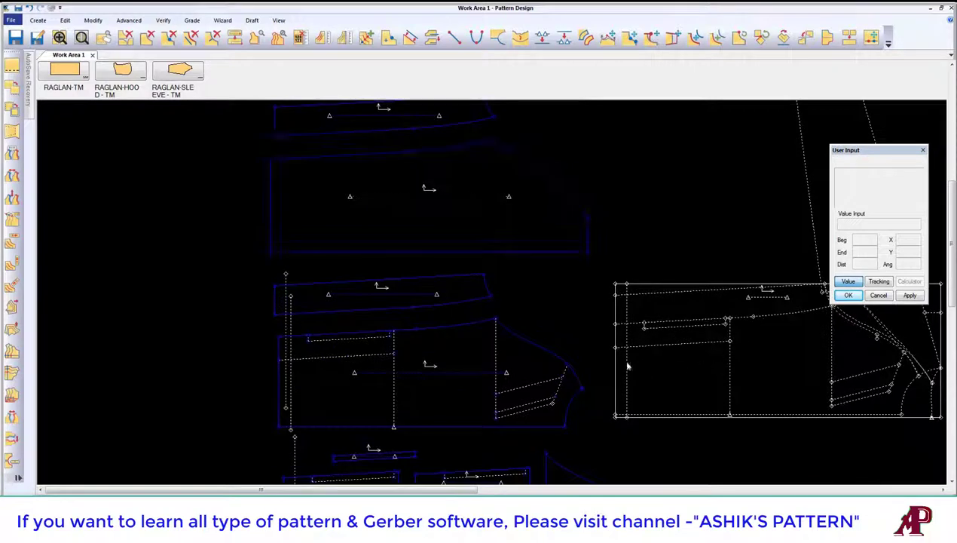
{"action": "left_click", "coordinate": [410, 36]}
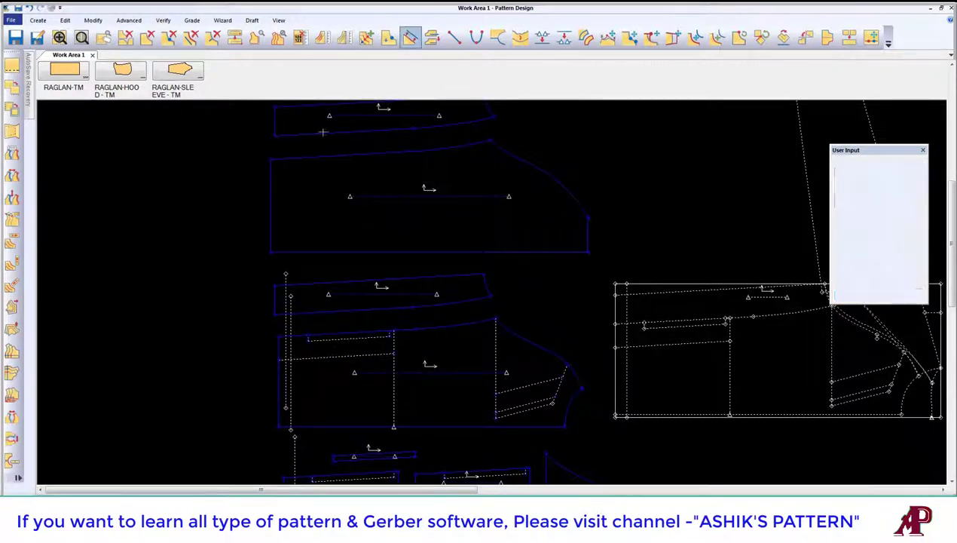
{"action": "left_click", "coordinate": [270, 200]}
{"action": "right_click", "coordinate": [253, 181]}
{"action": "left_click", "coordinate": [301, 189]}
{"action": "left_click", "coordinate": [315, 193]}
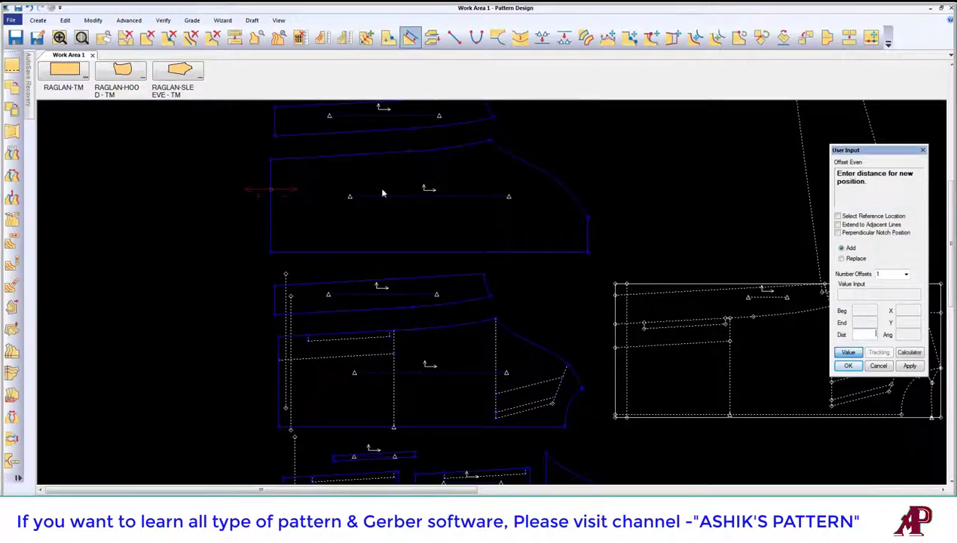
{"action": "left_click", "coordinate": [382, 194]}
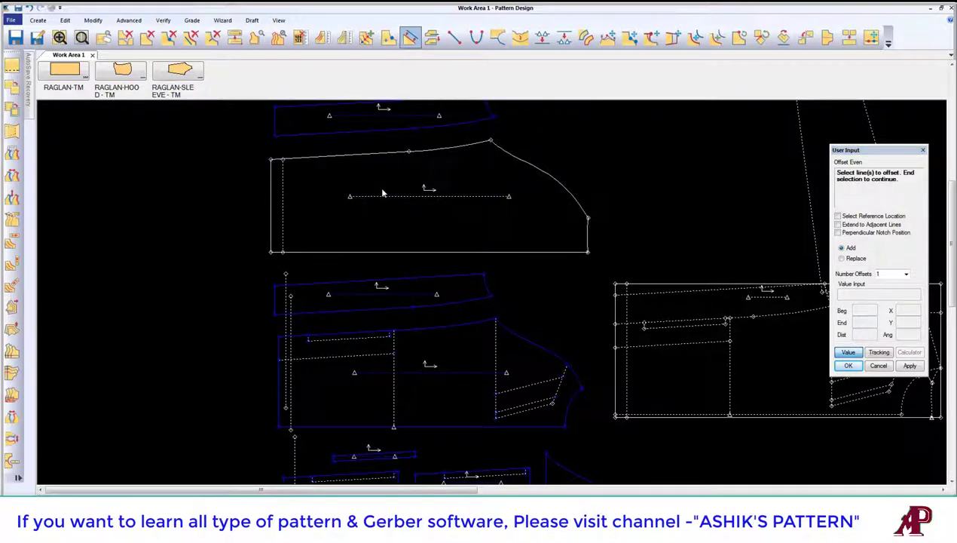
Offset a line on the top piece by the entered distance and shift the piece slightly right.
{"action": "left_click", "coordinate": [306, 123]}
{"action": "right_click", "coordinate": [303, 122]}
{"action": "left_click", "coordinate": [309, 126]}
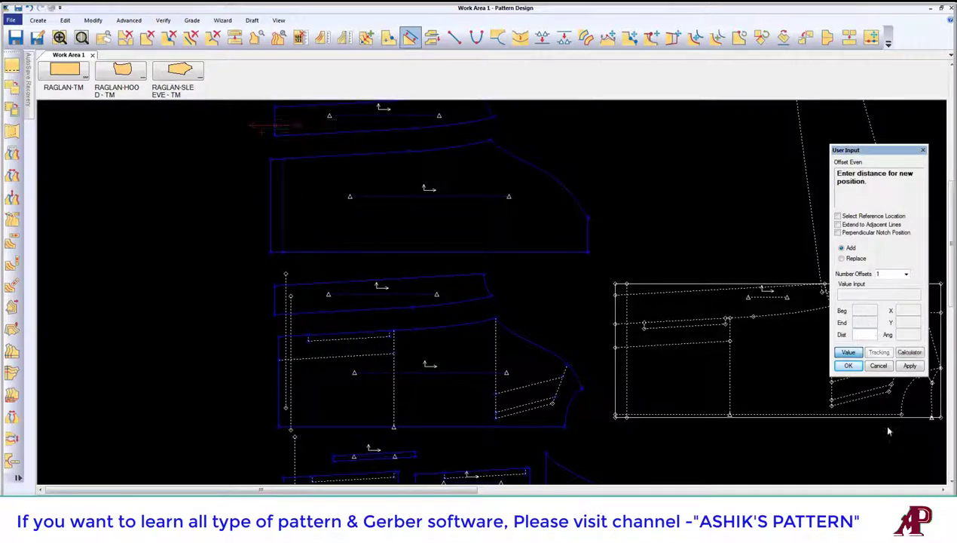
{"action": "key", "text": "Return"}
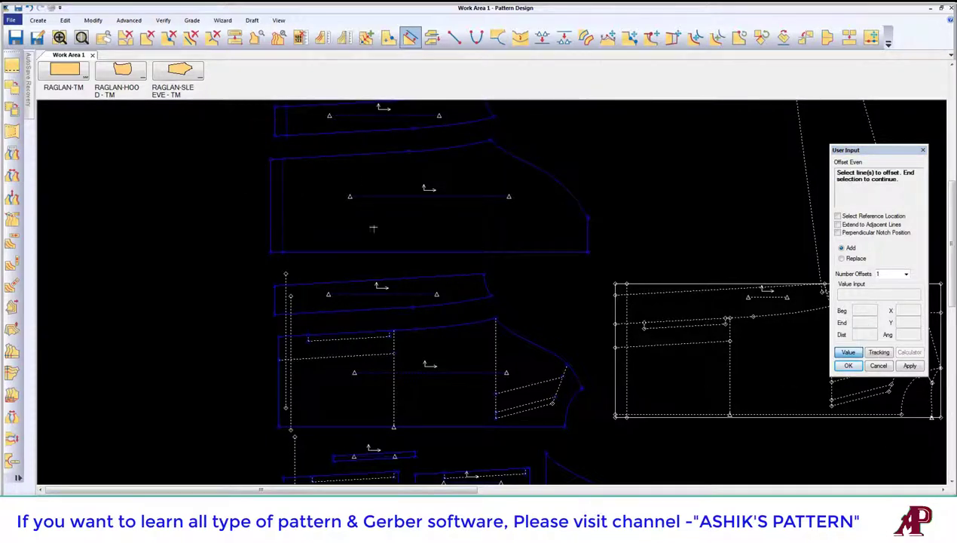
{"action": "right_click", "coordinate": [309, 157]}
{"action": "left_click", "coordinate": [325, 164]}
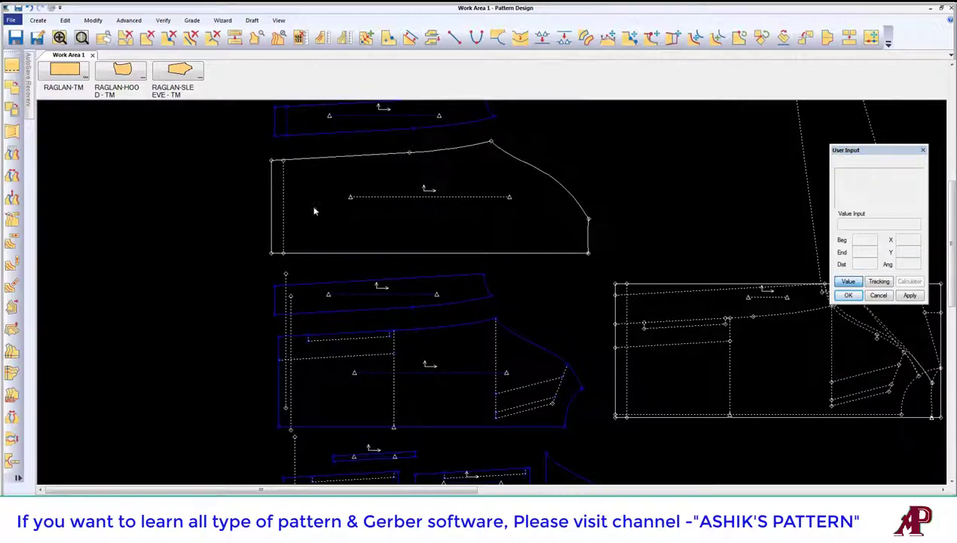
{"action": "scroll", "coordinate": [315, 211], "scroll_direction": "down", "scroll_amount": 3}
{"action": "scroll", "coordinate": [339, 264], "scroll_direction": "up", "scroll_amount": 3}
{"action": "scroll", "coordinate": [414, 301], "scroll_direction": "down", "scroll_amount": 3}
{"action": "scroll", "coordinate": [459, 334], "scroll_direction": "up", "scroll_amount": 3}
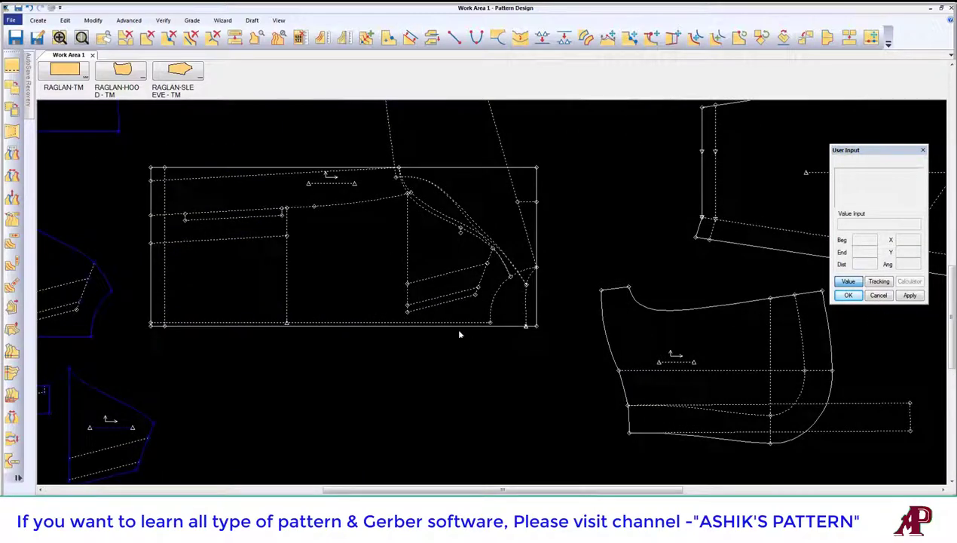
{"action": "left_click", "coordinate": [463, 314]}
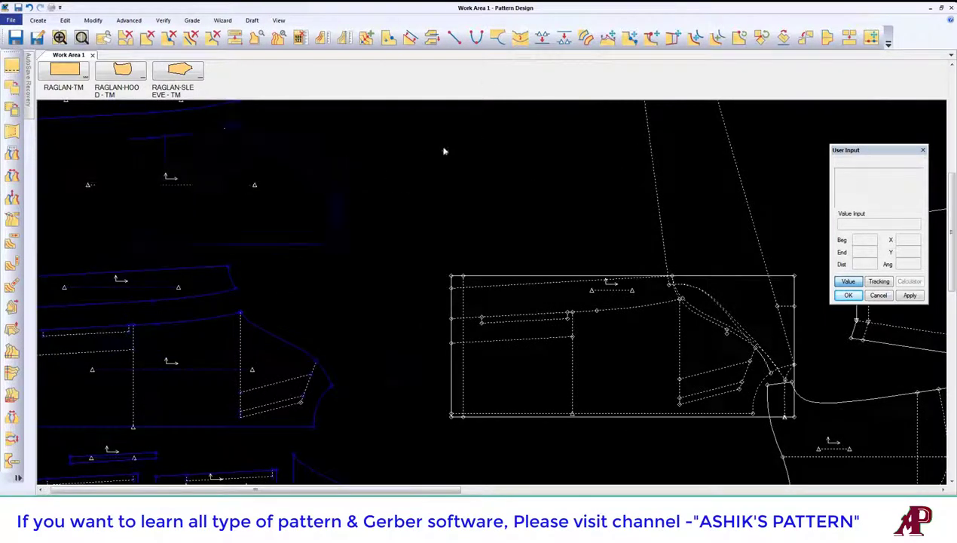
Zoom out and activate Mirror Piece with Fold after Mirror and notches at both ends.
{"action": "scroll", "coordinate": [445, 149], "scroll_direction": "down", "scroll_amount": 1}
{"action": "left_click", "coordinate": [826, 36]}
Mirror the top-left piece along its straight bottom edge and view it unfolded.
{"action": "left_click", "coordinate": [359, 212]}
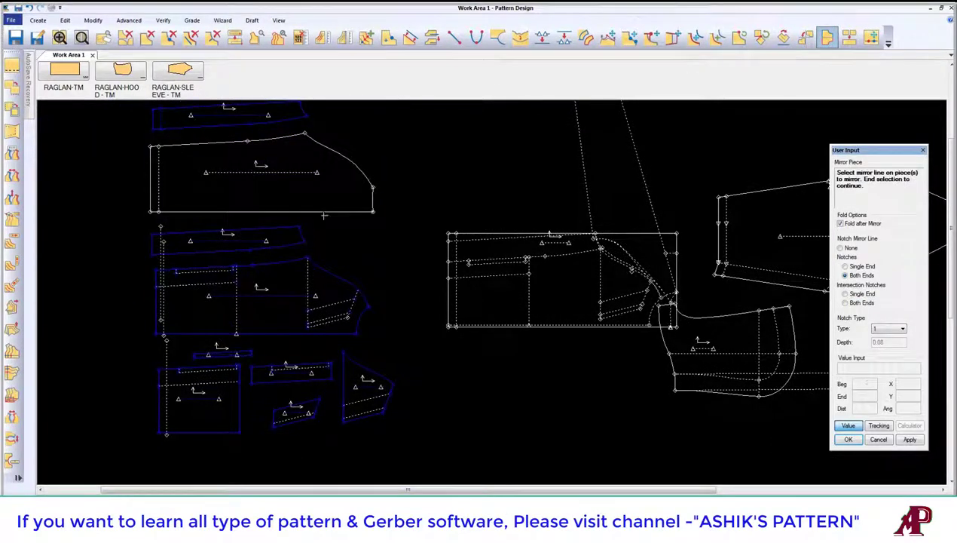
{"action": "right_click", "coordinate": [290, 188]}
{"action": "left_click", "coordinate": [319, 193]}
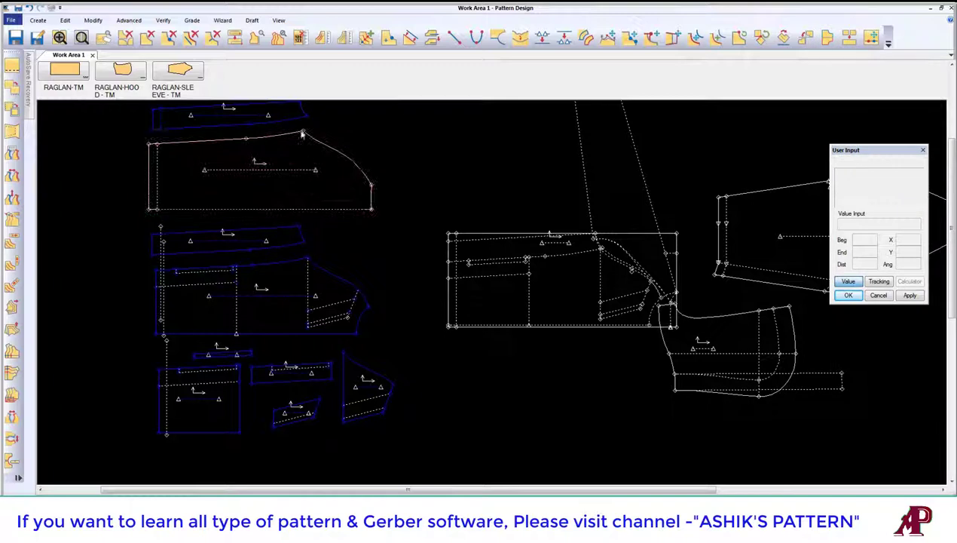
{"action": "left_click", "coordinate": [277, 20]}
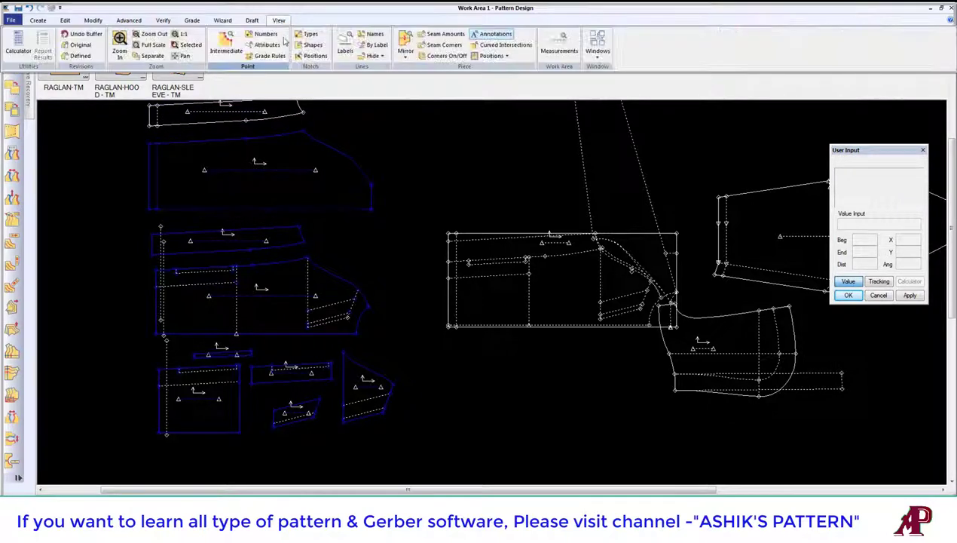
{"action": "left_click", "coordinate": [405, 53]}
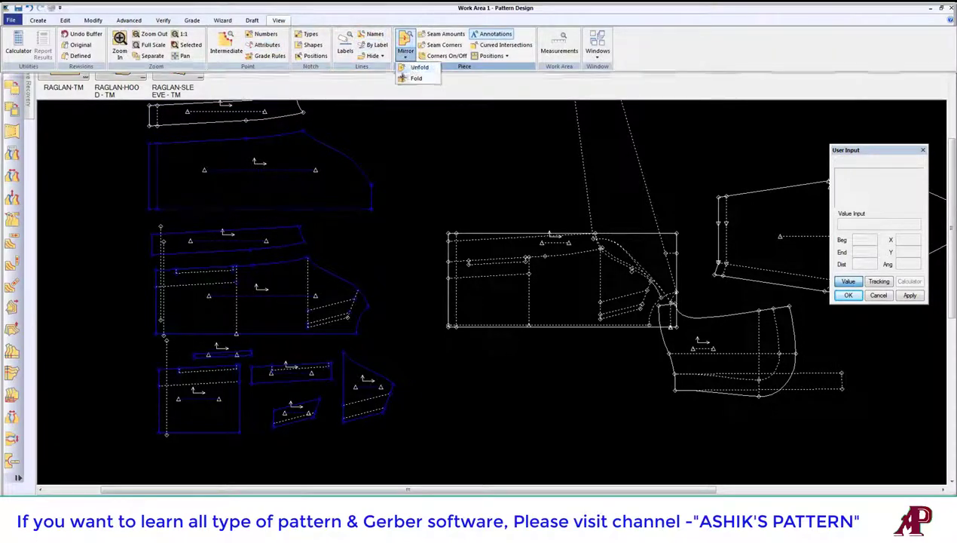
{"action": "left_click", "coordinate": [418, 67]}
{"action": "left_click", "coordinate": [324, 172]}
{"action": "right_click", "coordinate": [327, 172]}
{"action": "left_click", "coordinate": [329, 159]}
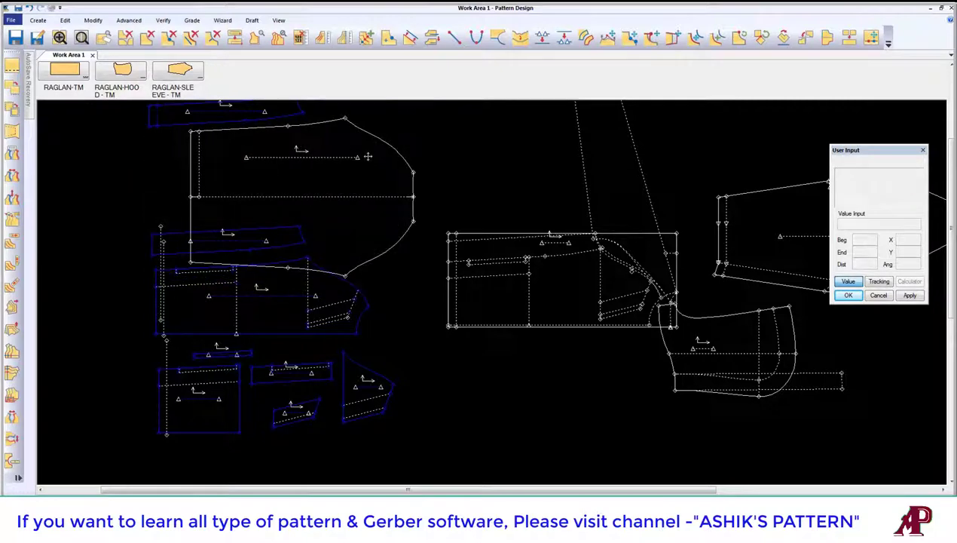
Fold the mirrored top-left piece back to its half via View > Mirror > Fold.
{"action": "left_click", "coordinate": [278, 20]}
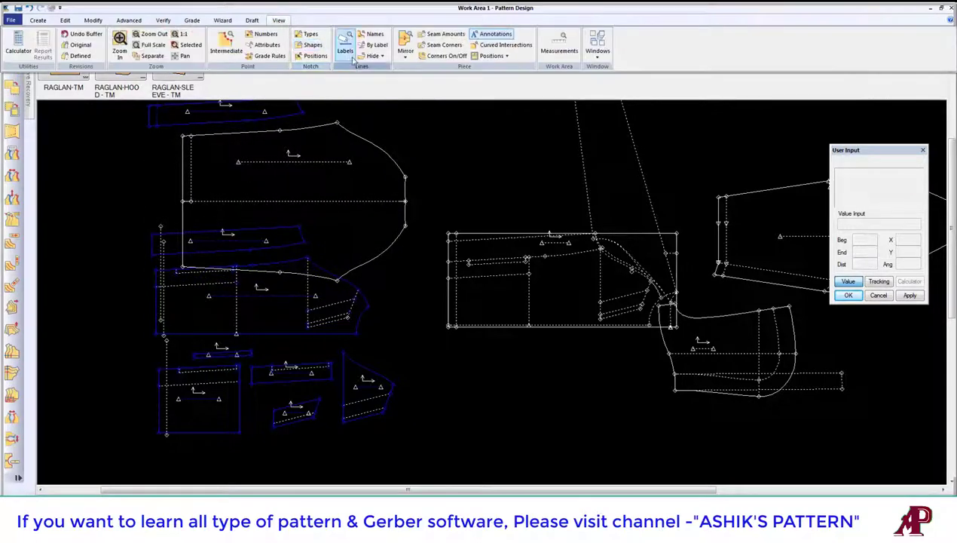
{"action": "left_click", "coordinate": [405, 52]}
{"action": "left_click", "coordinate": [418, 78]}
{"action": "left_click", "coordinate": [349, 170]}
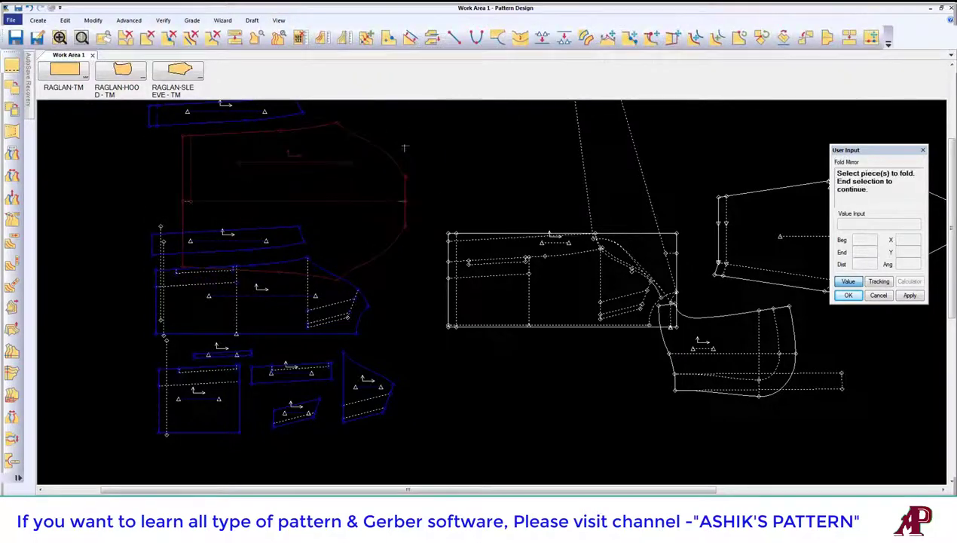
{"action": "right_click", "coordinate": [344, 142]}
{"action": "left_click", "coordinate": [361, 149]}
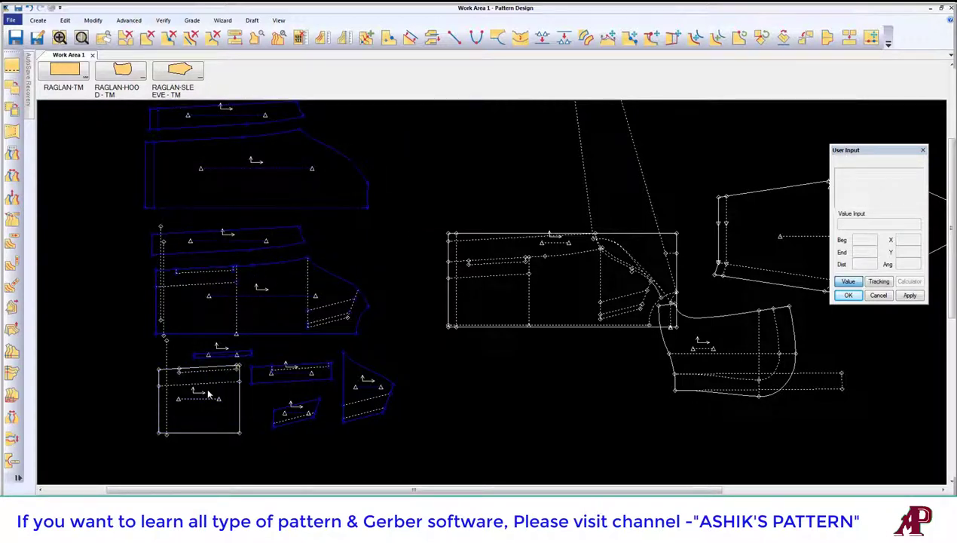
Rearrange the small strip pieces into the open space below.
{"action": "left_click", "coordinate": [196, 353]}
{"action": "left_click", "coordinate": [278, 365]}
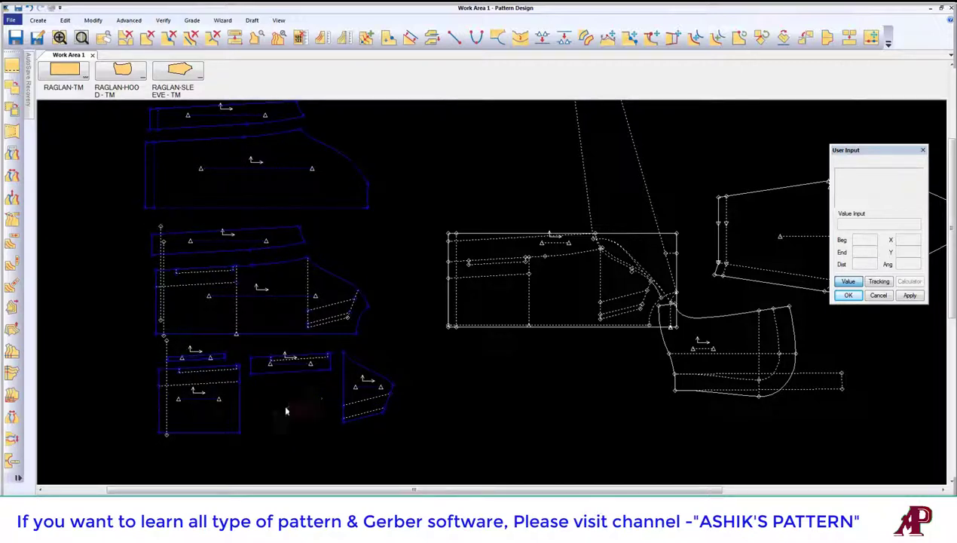
{"action": "left_click", "coordinate": [286, 411]}
{"action": "left_click_drag", "start_coordinate": [499, 333], "coordinate": [472, 325]}
Delete the unwanted piece from the work area and bring the sleeve piece to the canvas centre.
{"action": "right_click", "coordinate": [536, 262]}
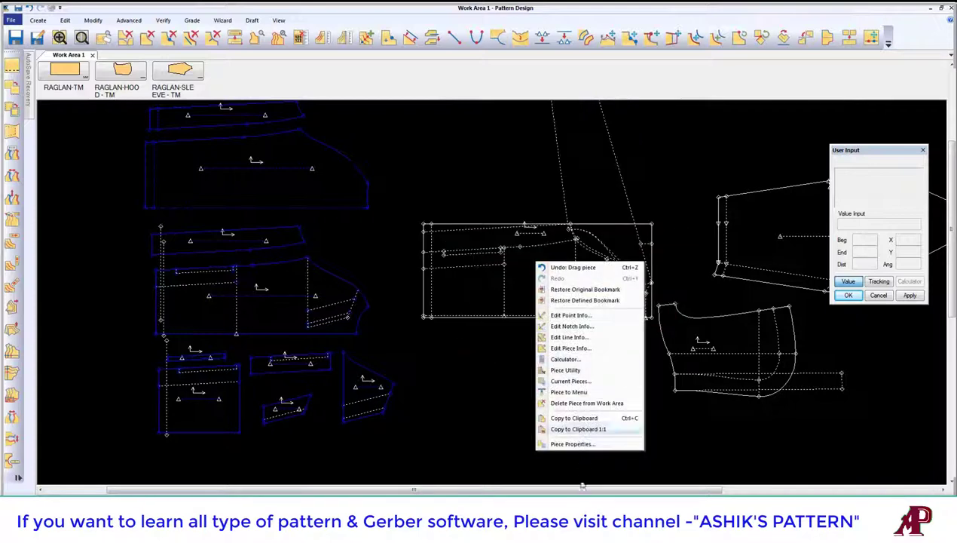
{"action": "left_click", "coordinate": [556, 404]}
{"action": "left_click_drag", "start_coordinate": [658, 325], "coordinate": [601, 310]}
{"action": "left_click", "coordinate": [218, 125]}
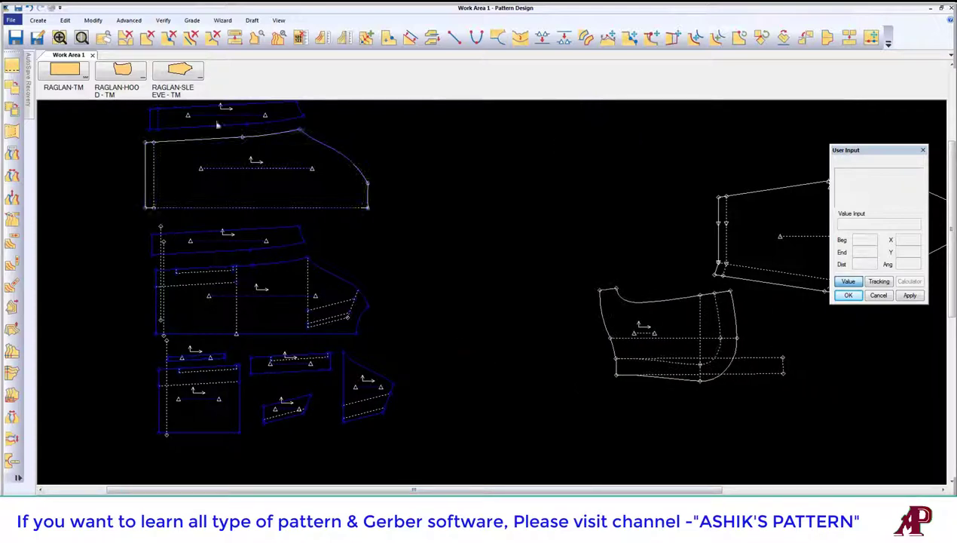
{"action": "left_click_drag", "start_coordinate": [683, 330], "coordinate": [805, 336]}
{"action": "mouse_move", "coordinate": [777, 224]}
{"action": "left_mouse_down"}
{"action": "mouse_move", "coordinate": [526, 213]}
{"action": "mouse_move", "coordinate": [534, 240]}
{"action": "left_mouse_up"}
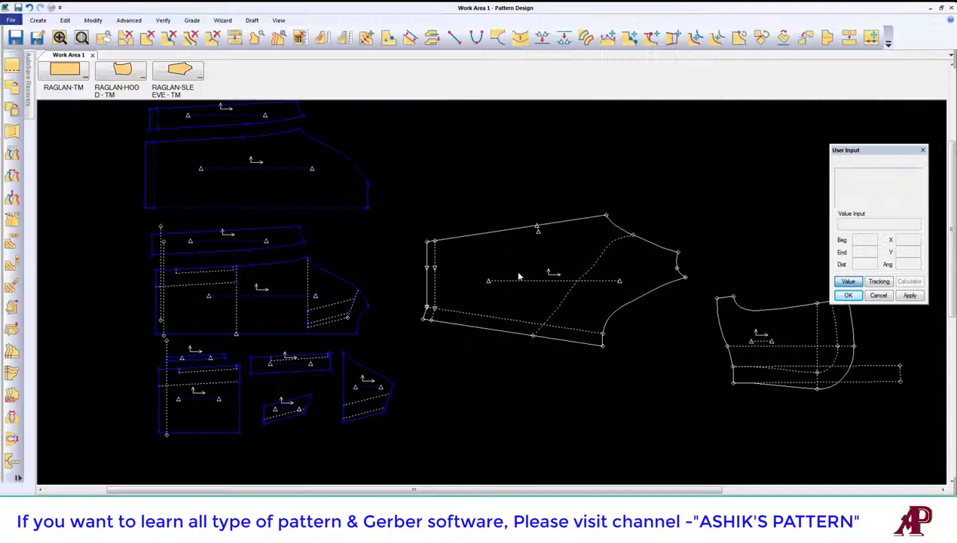
{"action": "scroll", "coordinate": [518, 277], "scroll_direction": "up", "scroll_amount": 2}
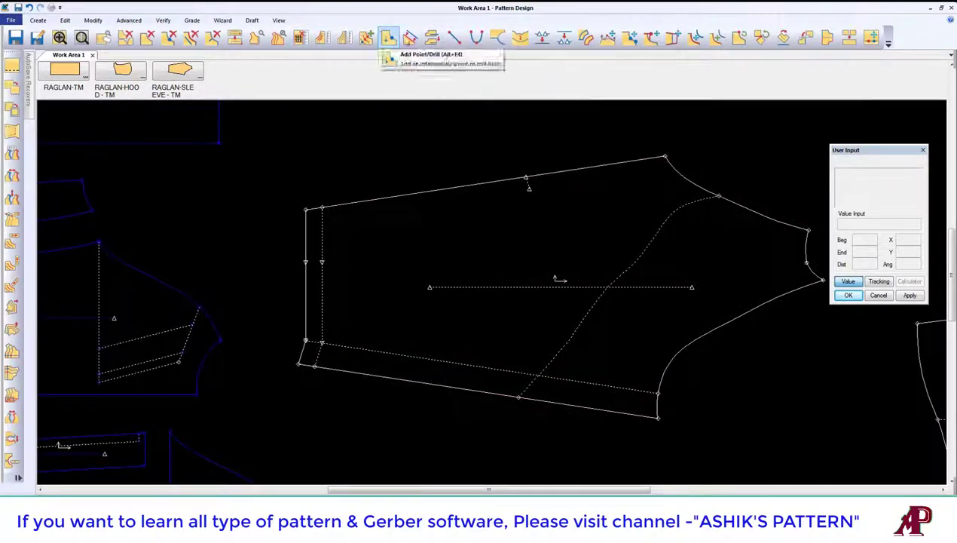
Trace the sleeve's top and bottom edges into a copy placed on the canvas.
{"action": "left_click", "coordinate": [587, 38]}
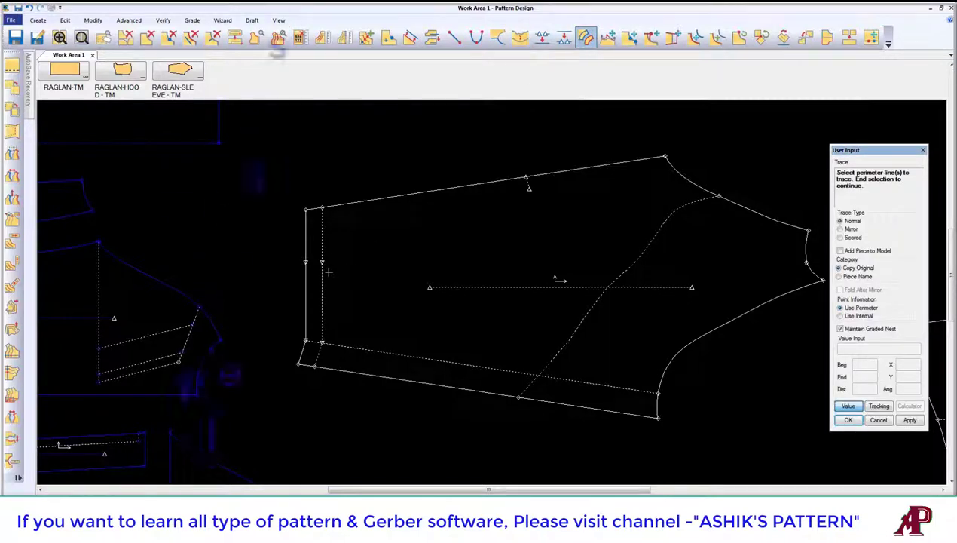
{"action": "left_click", "coordinate": [369, 203]}
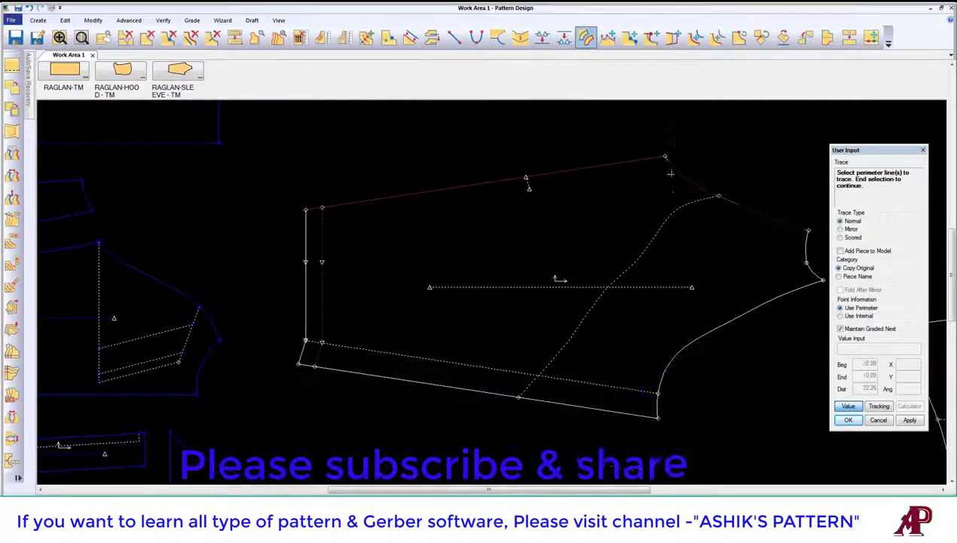
{"action": "left_click", "coordinate": [345, 361]}
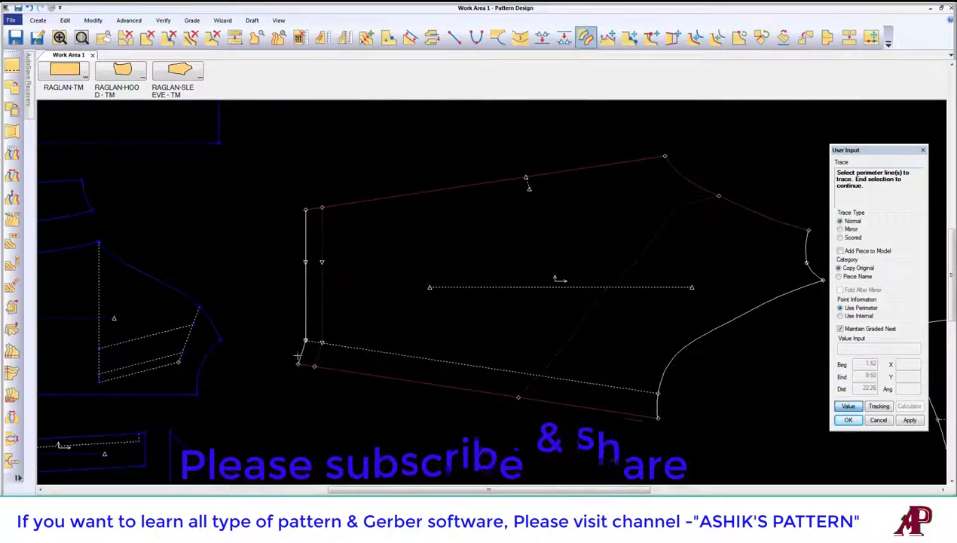
{"action": "right_click", "coordinate": [345, 357]}
{"action": "left_click", "coordinate": [354, 361]}
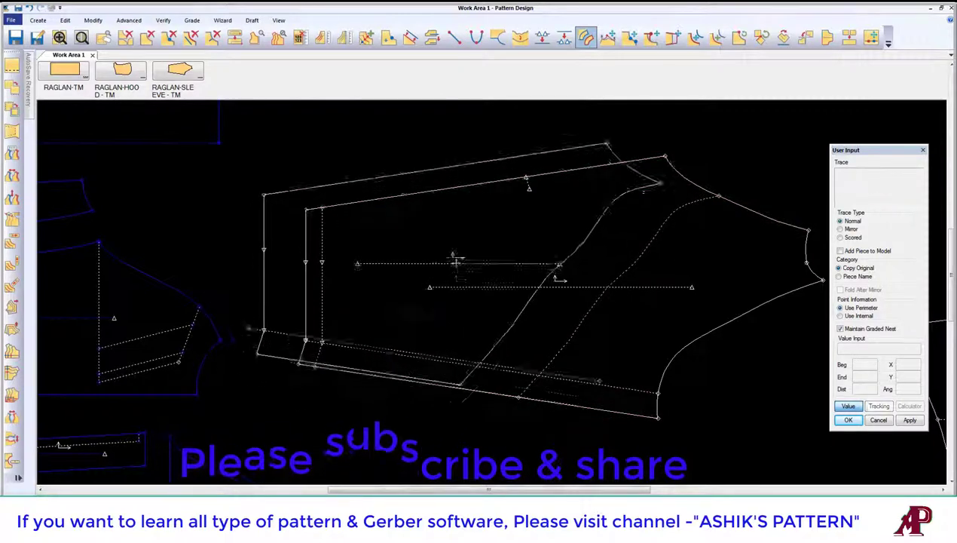
{"action": "left_click", "coordinate": [502, 377]}
{"action": "right_click", "coordinate": [592, 280]}
{"action": "left_click", "coordinate": [603, 285]}
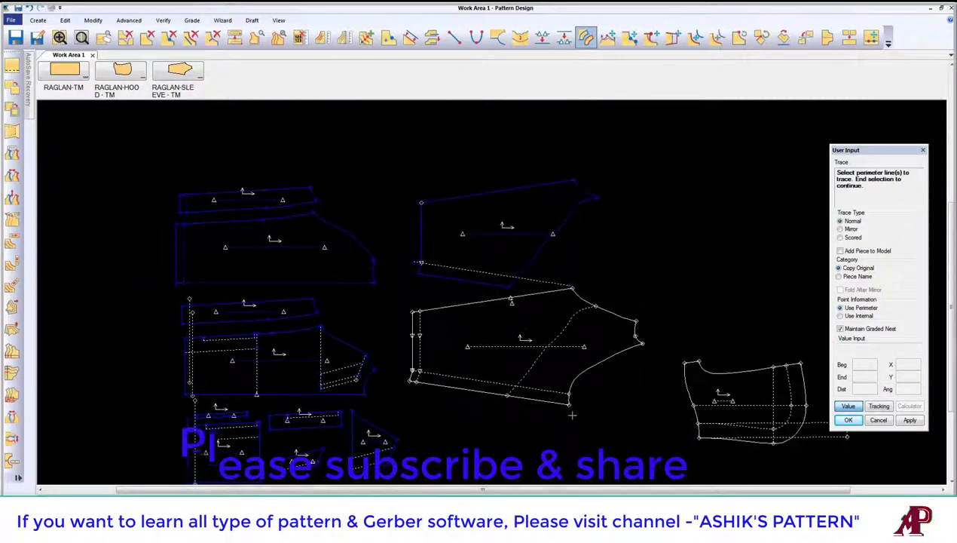
{"action": "scroll", "coordinate": [565, 266], "scroll_direction": "up", "scroll_amount": 3}
Trace the sleeve cap curves and bottom edge into piece RAGLAN-SLEEVE - TM20 and place it.
{"action": "left_click", "coordinate": [644, 220]}
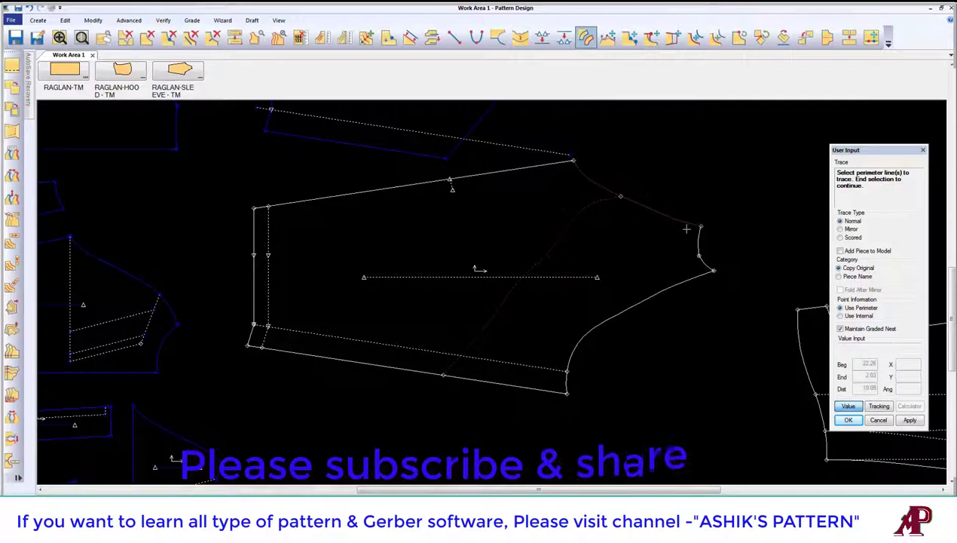
{"action": "left_click", "coordinate": [700, 240]}
{"action": "left_click", "coordinate": [667, 292]}
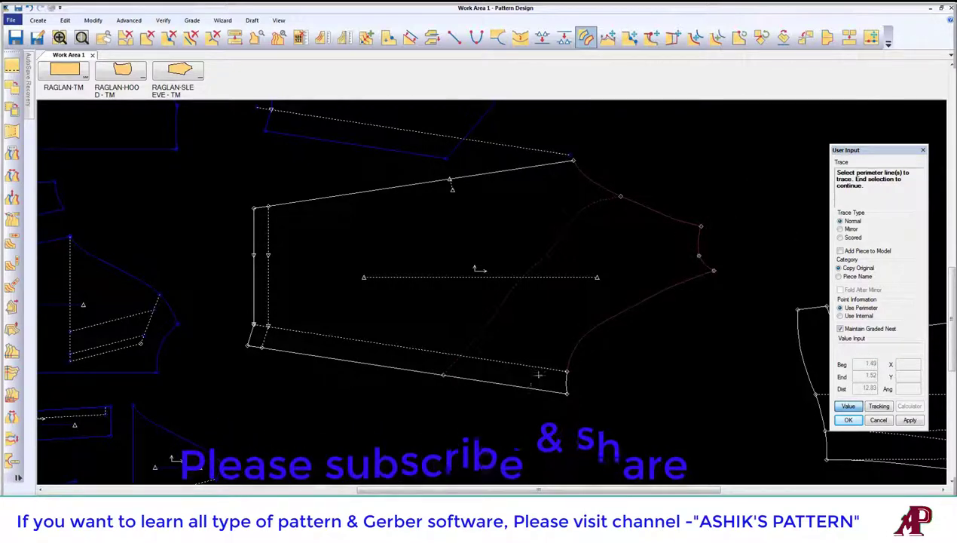
{"action": "left_click", "coordinate": [498, 366]}
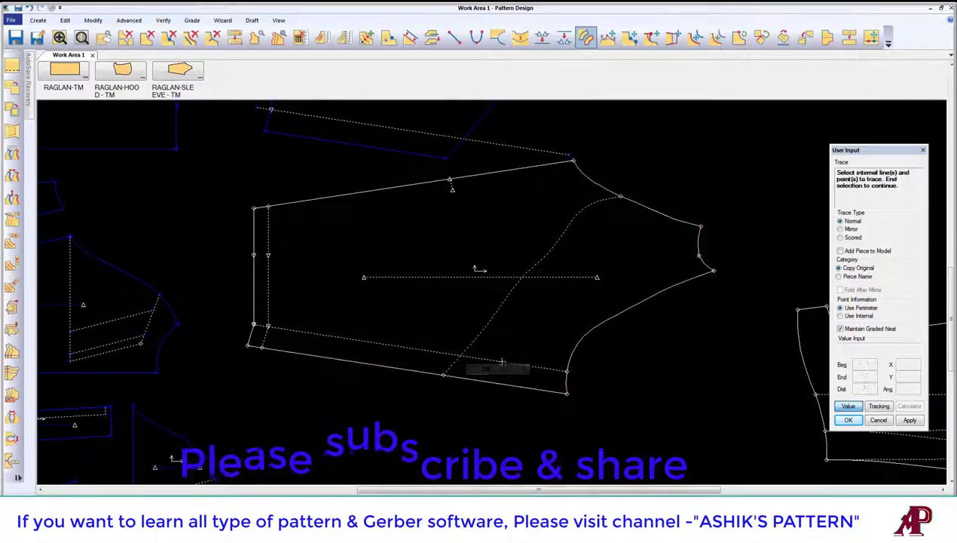
{"action": "key", "text": "Return"}
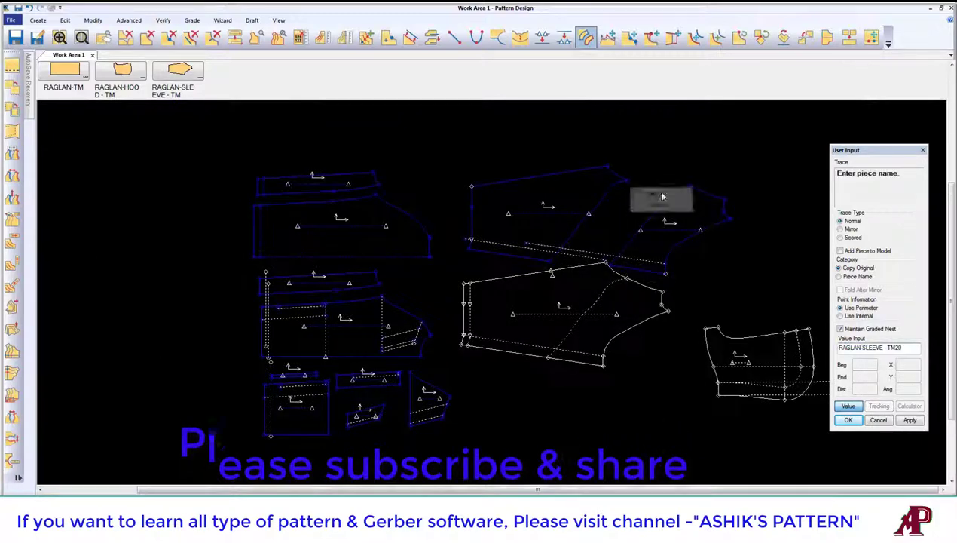
{"action": "key", "text": "Return"}
{"action": "left_click", "coordinate": [558, 316]}
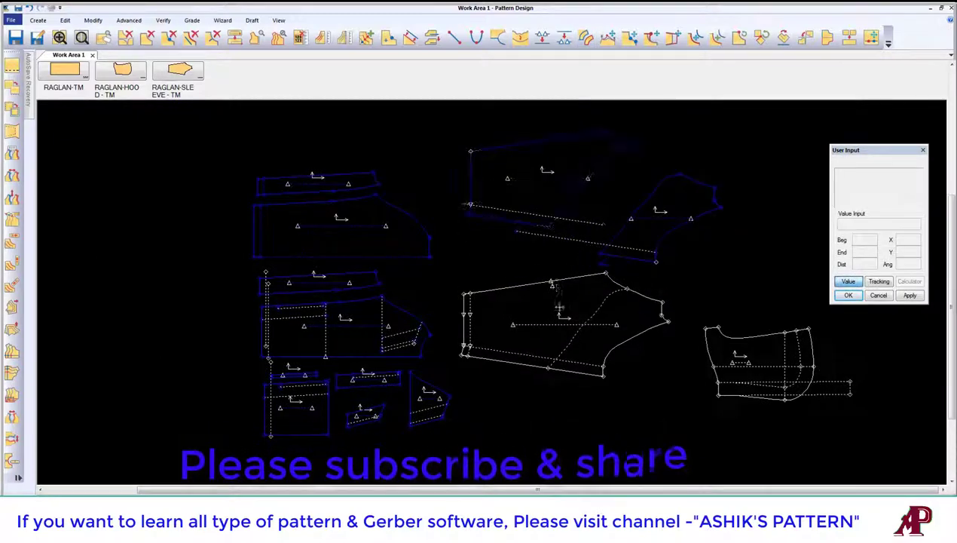
{"action": "right_click", "coordinate": [582, 157]}
Delete the spare sleeve piece and clip the first overhanging internal lines at the piece edges.
{"action": "left_click", "coordinate": [613, 299]}
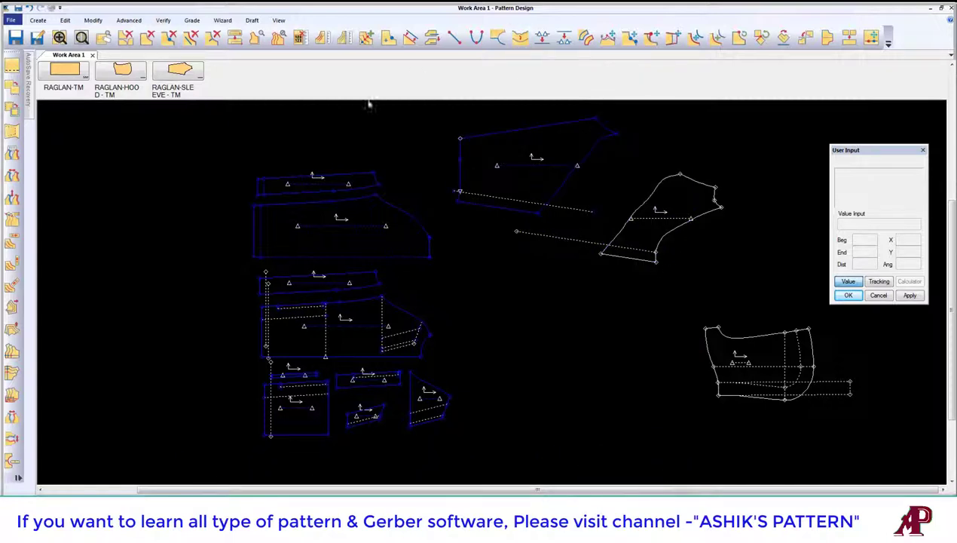
{"action": "left_click", "coordinate": [432, 37]}
{"action": "left_click", "coordinate": [593, 234]}
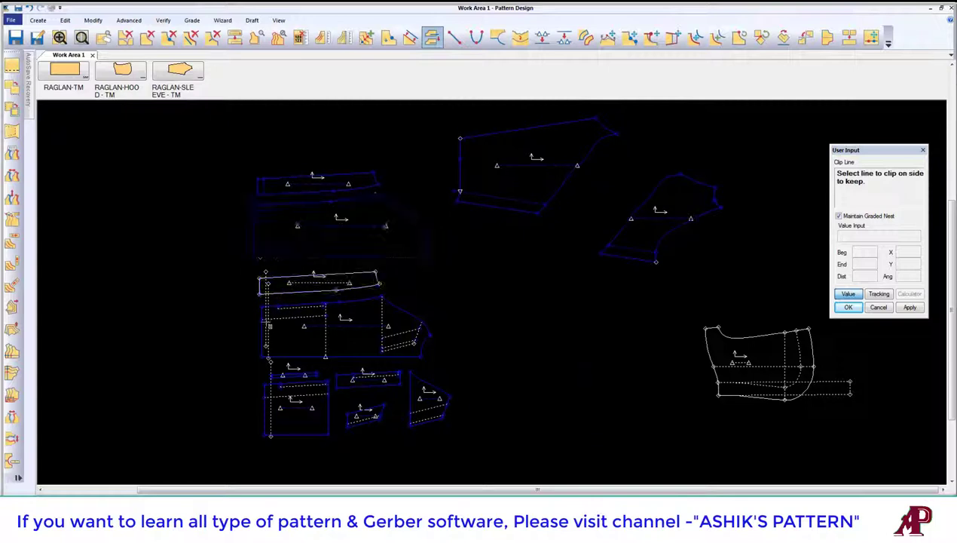
{"action": "scroll", "coordinate": [278, 268], "scroll_direction": "up", "scroll_amount": 3}
{"action": "left_click", "coordinate": [264, 264]}
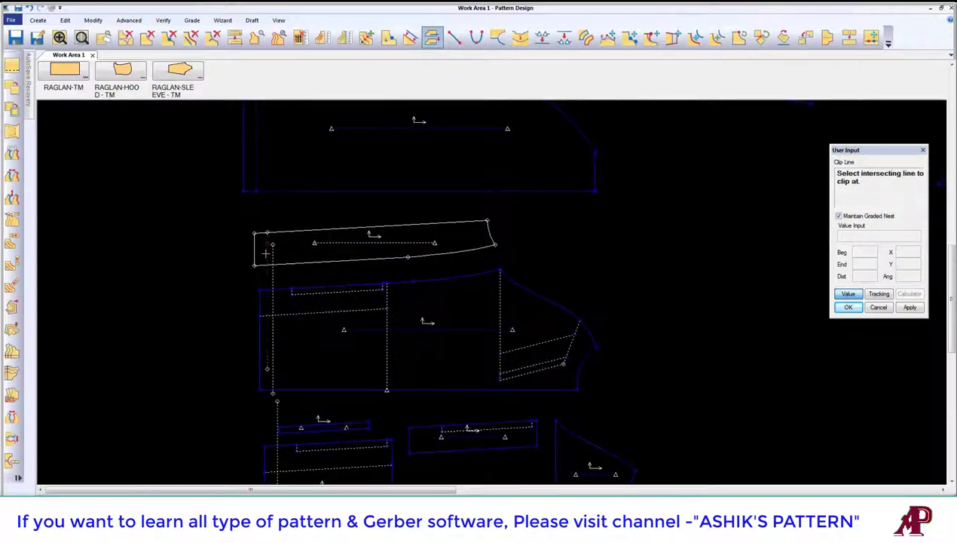
{"action": "left_click", "coordinate": [263, 265]}
{"action": "left_click", "coordinate": [272, 297]}
{"action": "left_click", "coordinate": [268, 324]}
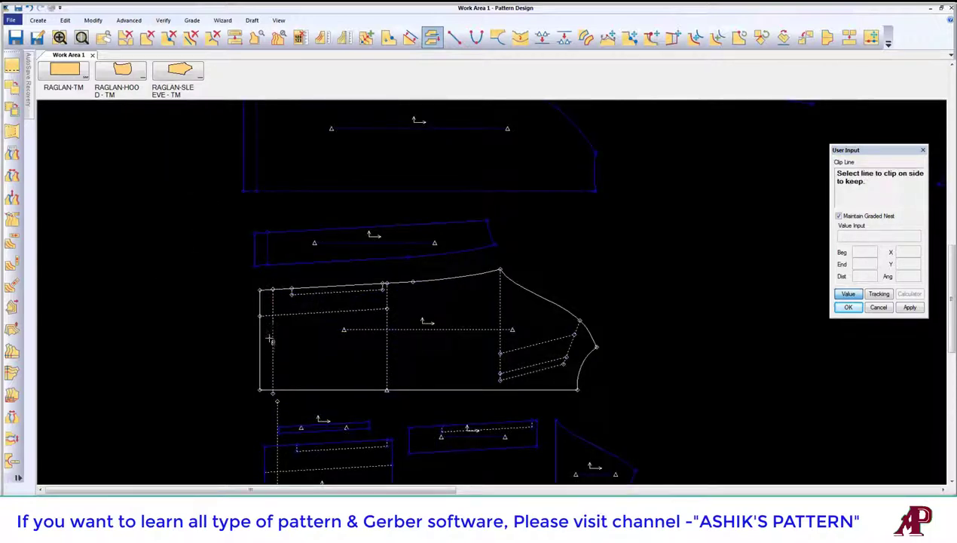
{"action": "left_click", "coordinate": [268, 346]}
Clip the remaining overhanging internal lines back inside the piece.
{"action": "scroll", "coordinate": [312, 309], "scroll_direction": "up", "scroll_amount": 3}
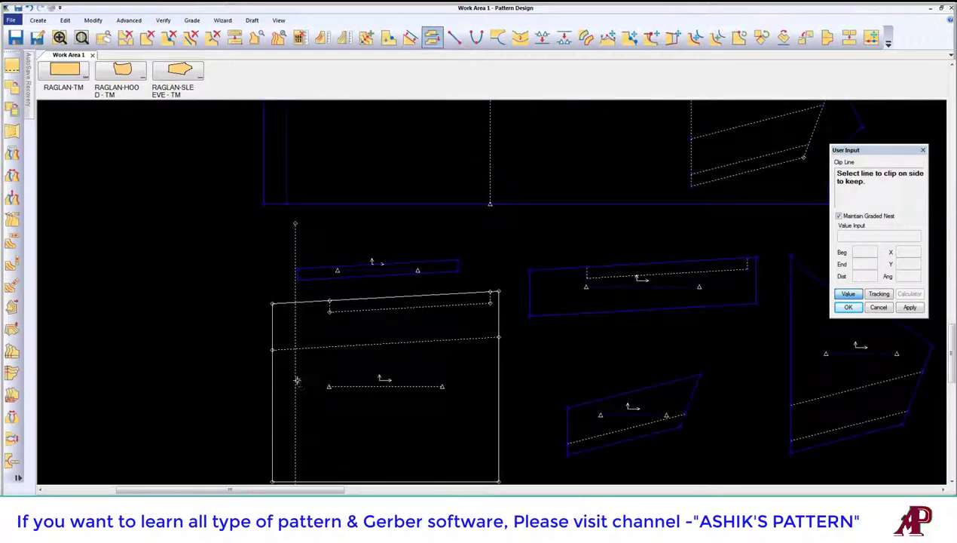
{"action": "left_click", "coordinate": [311, 309]}
{"action": "scroll", "coordinate": [311, 309], "scroll_direction": "down", "scroll_amount": 3}
{"action": "left_click", "coordinate": [299, 347]}
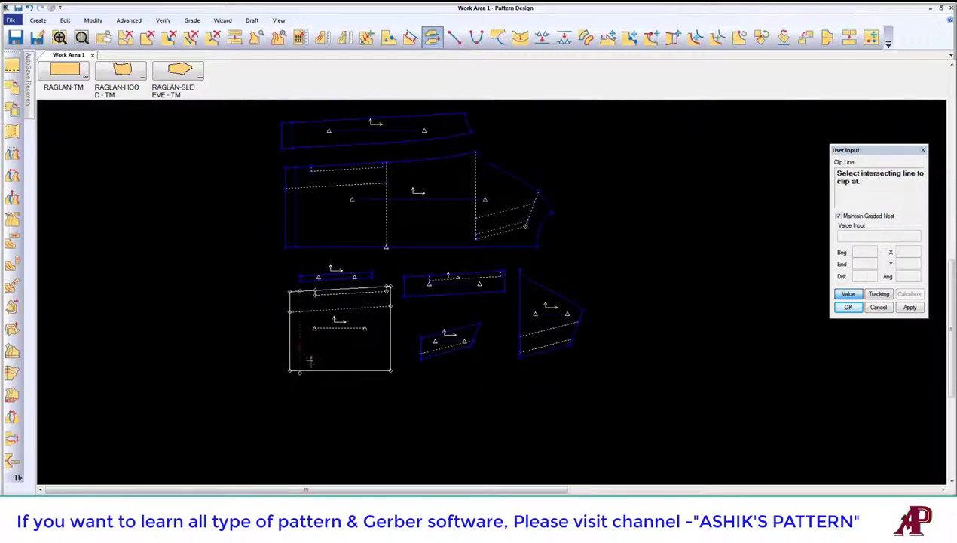
{"action": "left_click", "coordinate": [446, 332]}
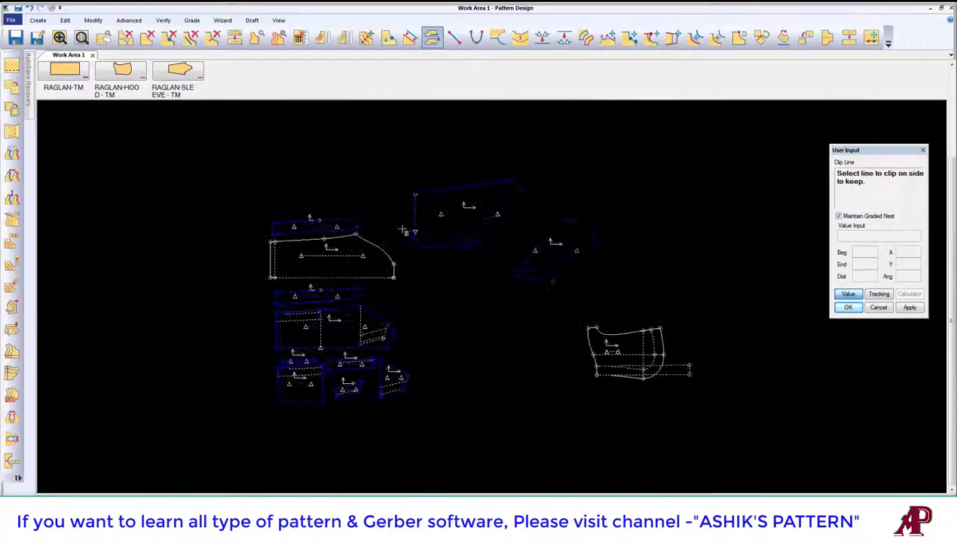
{"action": "scroll", "coordinate": [581, 253], "scroll_direction": "up", "scroll_amount": 3}
{"action": "right_click", "coordinate": [581, 254]}
{"action": "left_click", "coordinate": [569, 226]}
Gather the hood and sleeve pieces into a group at the left.
{"action": "scroll", "coordinate": [573, 226], "scroll_direction": "down", "scroll_amount": 3}
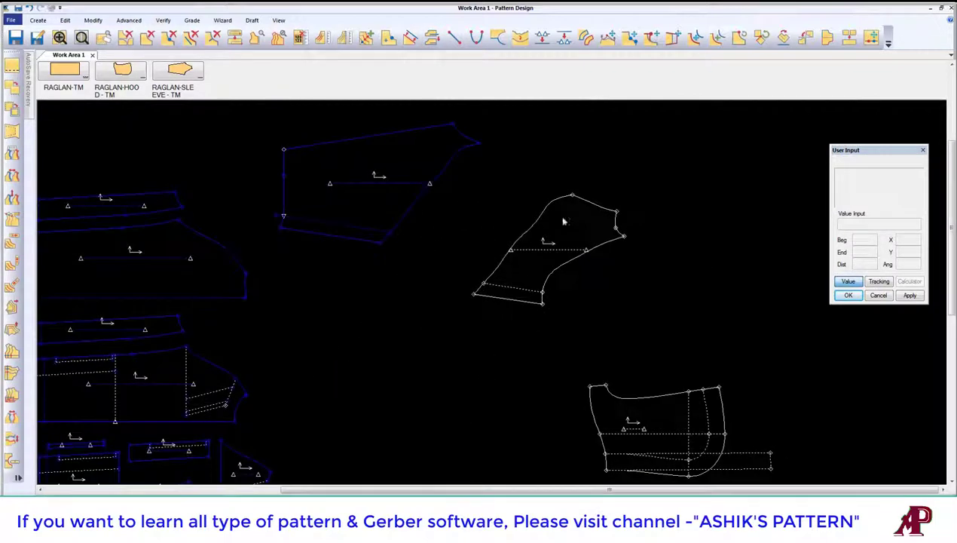
{"action": "left_click", "coordinate": [233, 136]}
{"action": "left_click", "coordinate": [486, 220]}
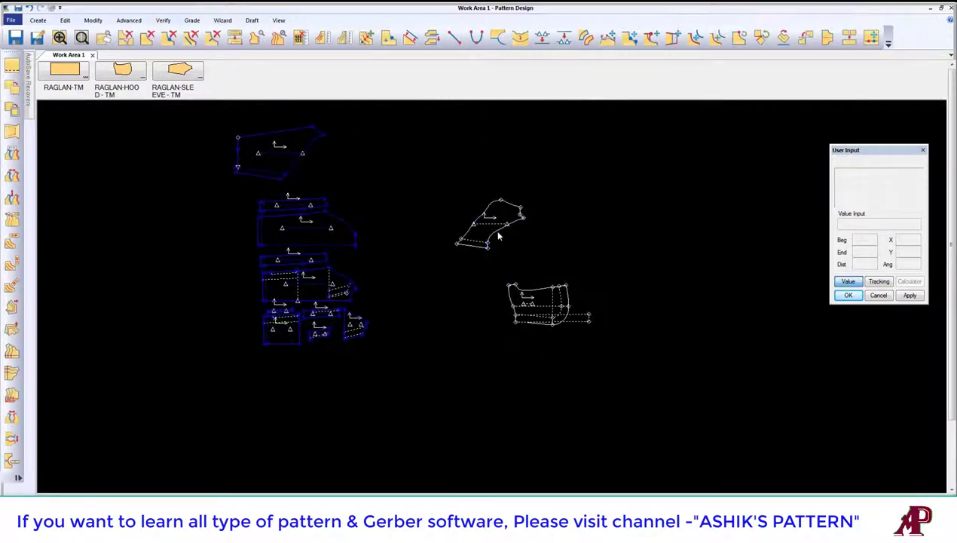
{"action": "left_click", "coordinate": [333, 166]}
{"action": "left_click", "coordinate": [437, 228]}
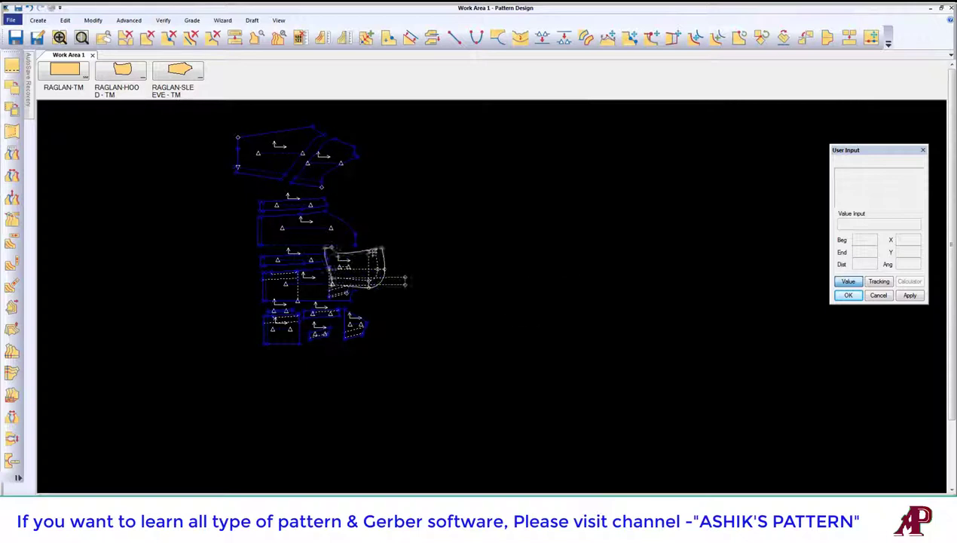
{"action": "scroll", "coordinate": [466, 250], "scroll_direction": "up", "scroll_amount": 2}
Offset the short upper line of the raglan piece by -1.5 as a dotted parallel line.
{"action": "scroll", "coordinate": [534, 278], "scroll_direction": "up", "scroll_amount": 2}
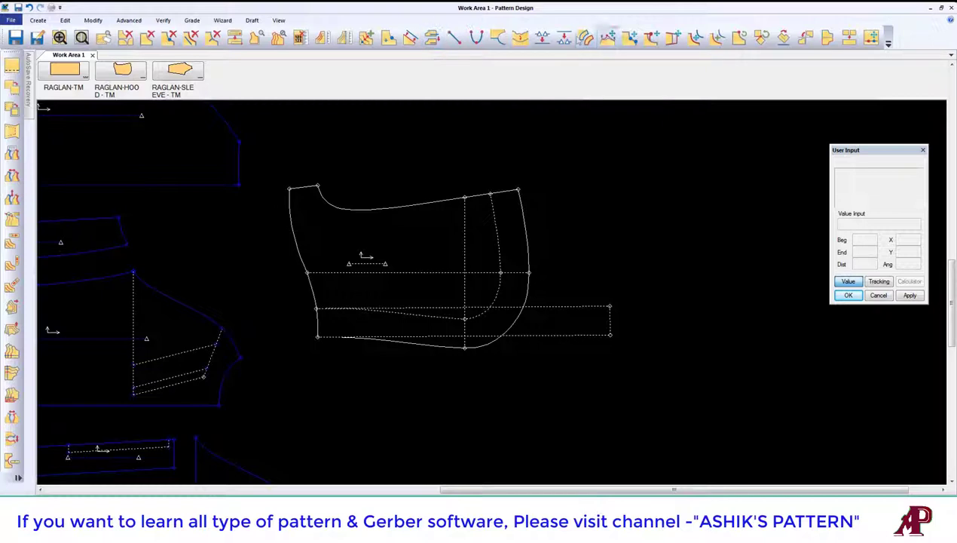
{"action": "left_click", "coordinate": [586, 37]}
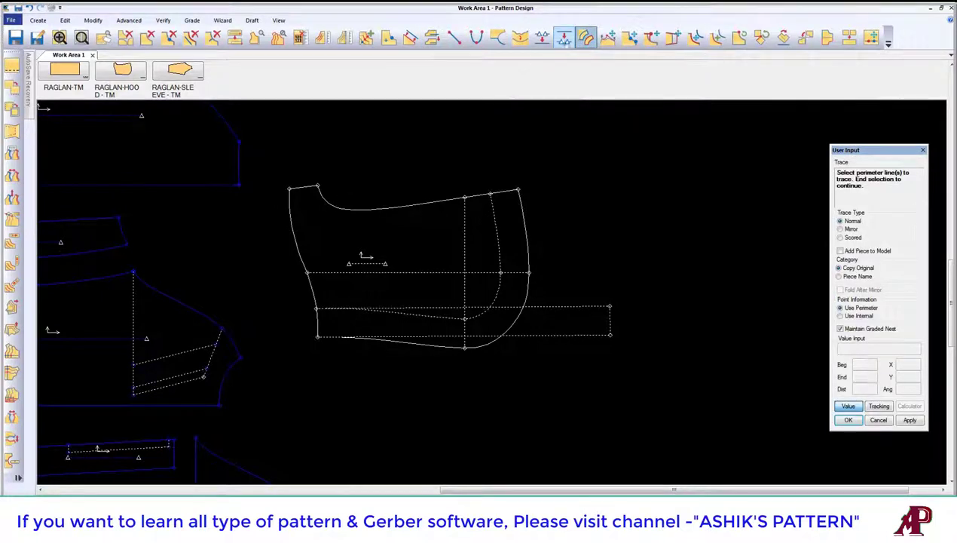
{"action": "left_click", "coordinate": [397, 40]}
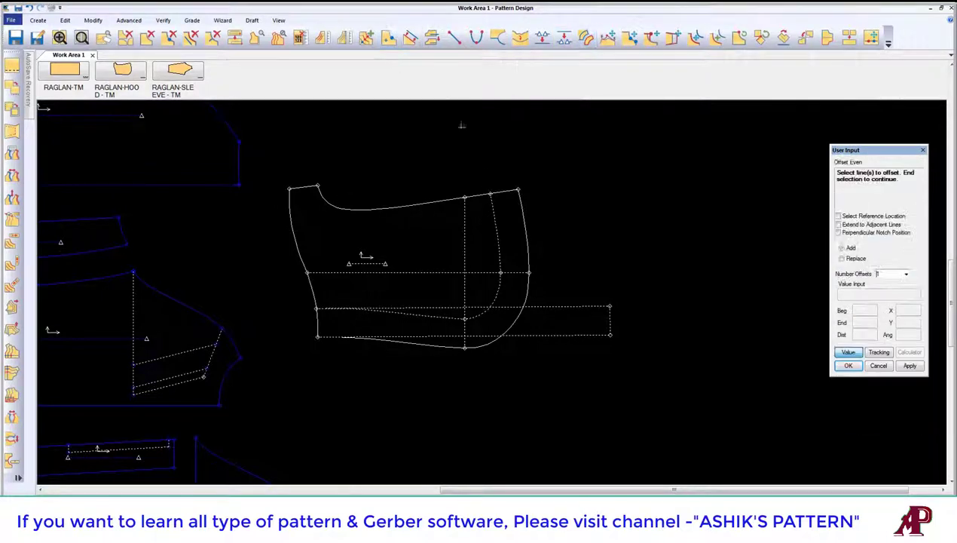
{"action": "left_click", "coordinate": [504, 199]}
{"action": "right_click", "coordinate": [506, 208]}
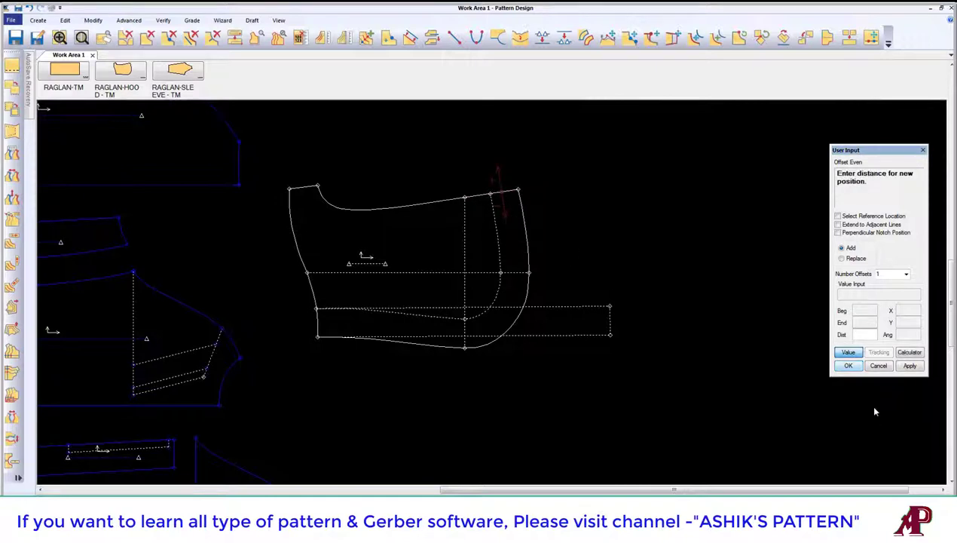
{"action": "type", "text": "-1.5"}
{"action": "left_click", "coordinate": [911, 367]}
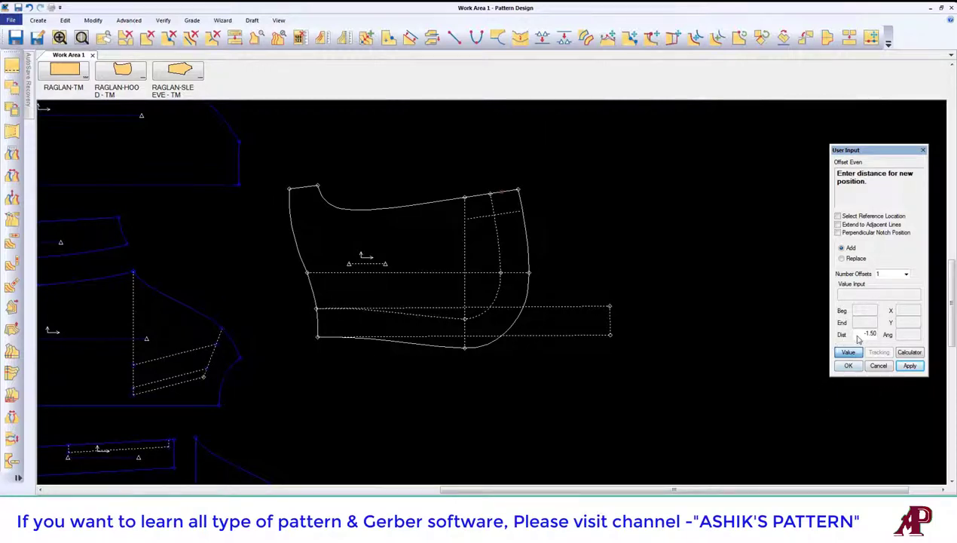
{"action": "key", "text": "Return"}
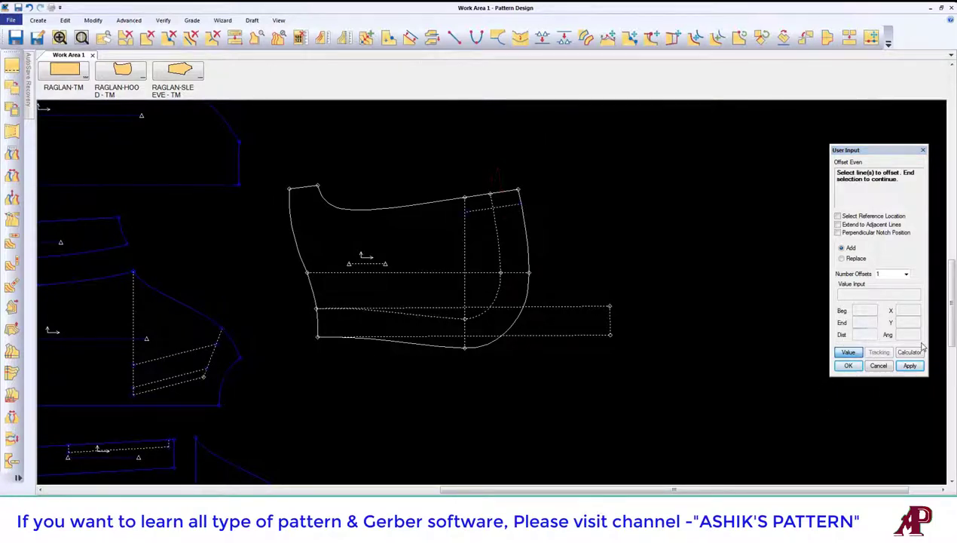
Offset the top neck curve and the short top-left edge by the same distance.
{"action": "left_click", "coordinate": [494, 207]}
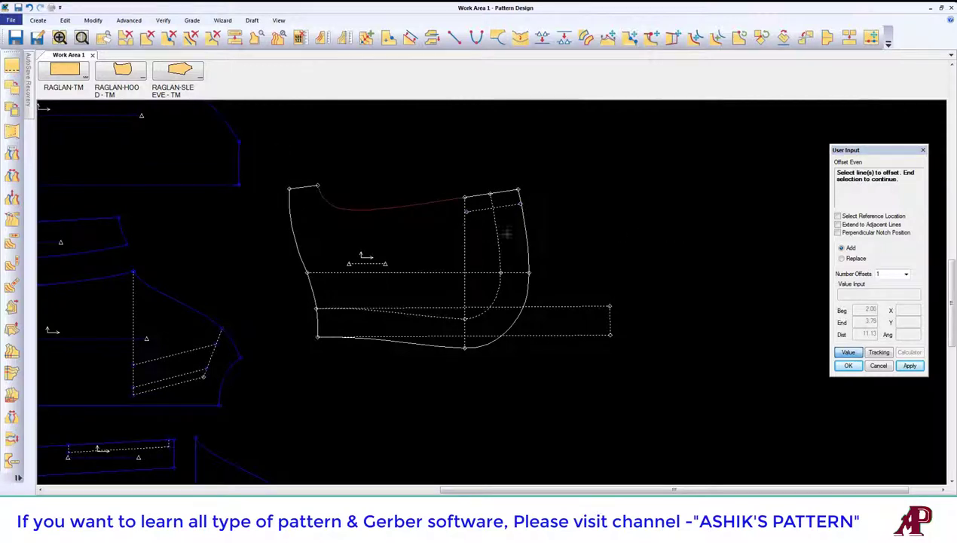
{"action": "right_click", "coordinate": [561, 221]}
{"action": "left_click", "coordinate": [562, 223]}
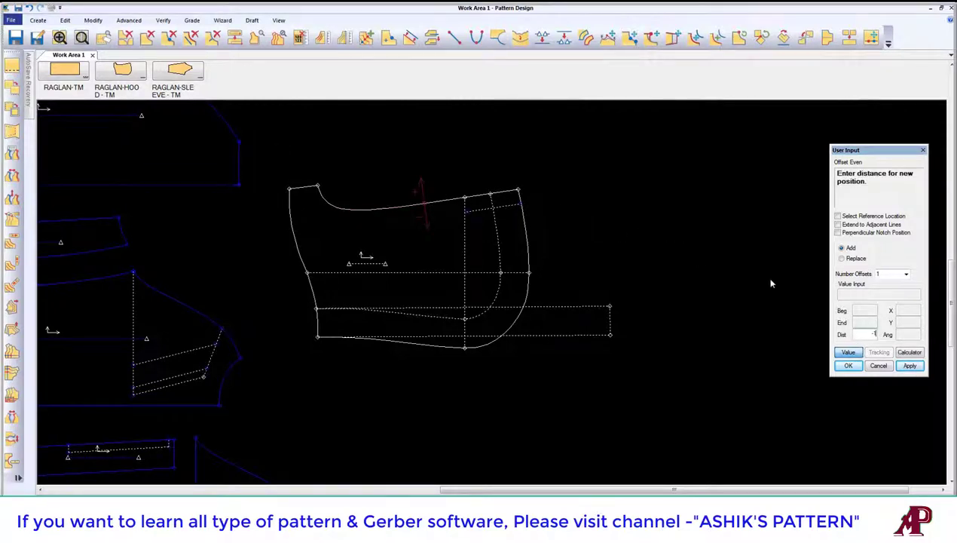
{"action": "key", "text": "Return"}
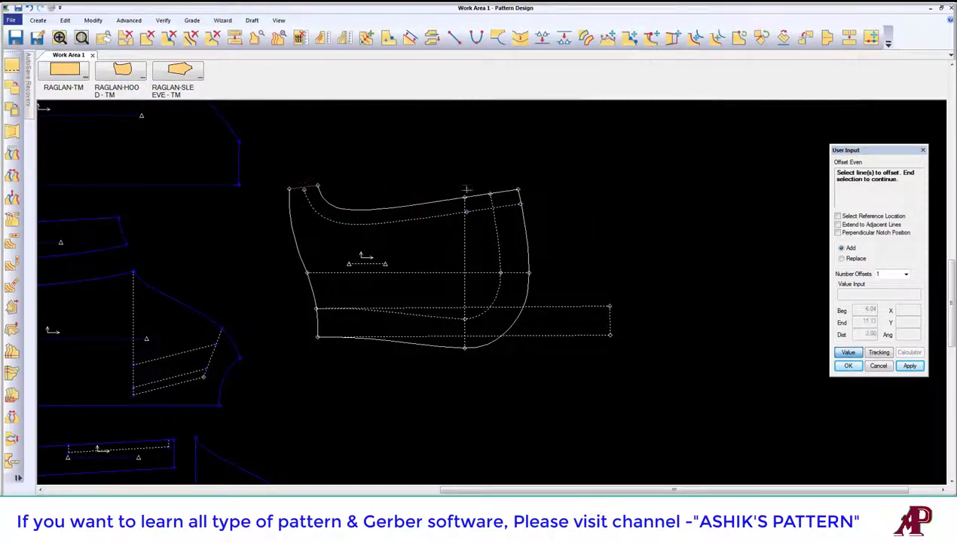
{"action": "left_click", "coordinate": [467, 190]}
{"action": "right_click", "coordinate": [540, 177]}
{"action": "left_click", "coordinate": [546, 179]}
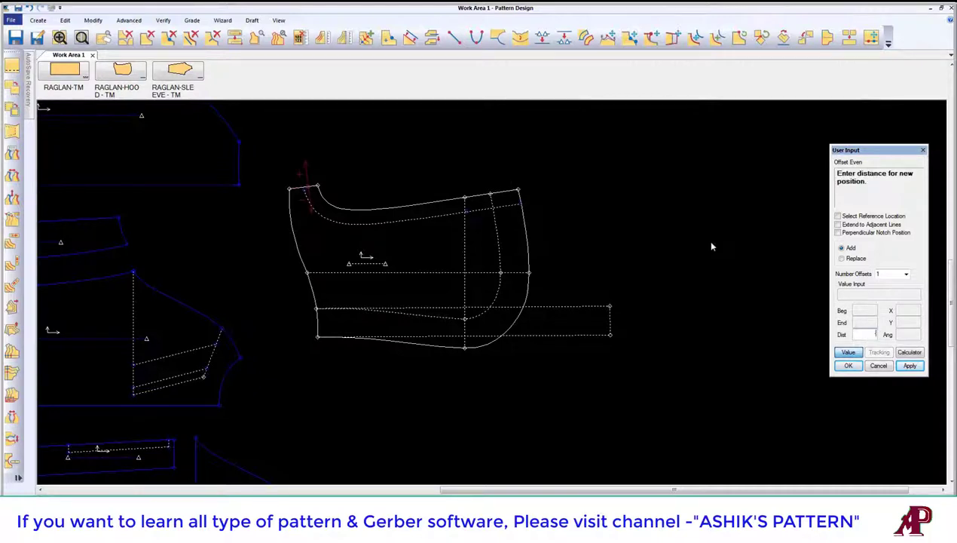
{"action": "left_click", "coordinate": [865, 334]}
{"action": "type", "text": "-1.5"}
{"action": "key", "text": "Return"}
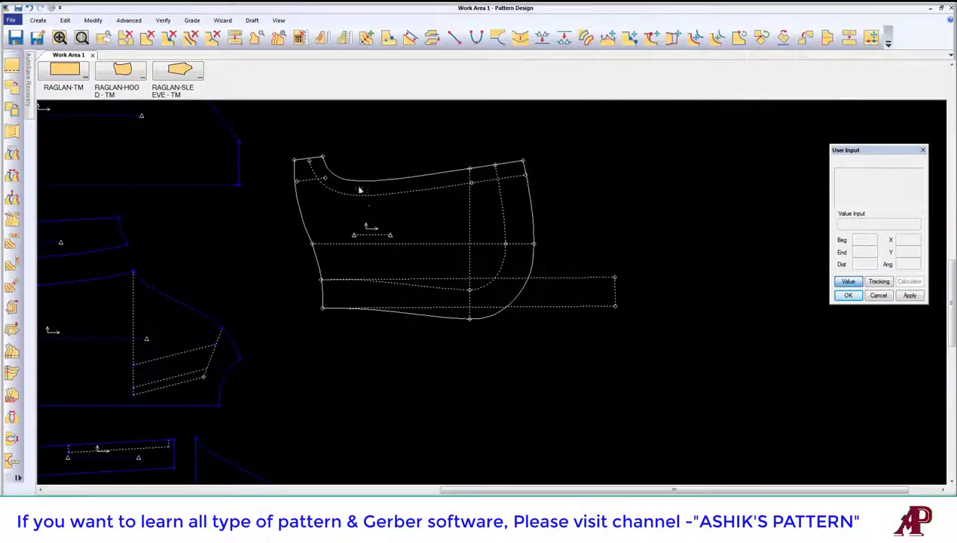
Draw a 2-point curve from the left-edge point to the offset neck curve, bending it into shape.
{"action": "scroll", "coordinate": [366, 188], "scroll_direction": "up", "scroll_amount": 2}
{"action": "scroll", "coordinate": [385, 140], "scroll_direction": "up", "scroll_amount": 1}
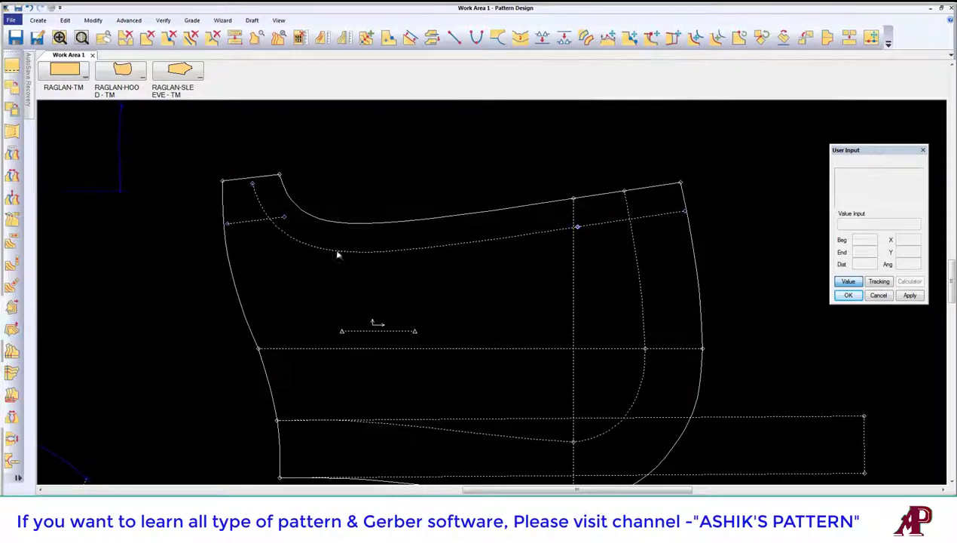
{"action": "scroll", "coordinate": [267, 168], "scroll_direction": "up", "scroll_amount": 1}
{"action": "scroll", "coordinate": [266, 240], "scroll_direction": "down", "scroll_amount": 1}
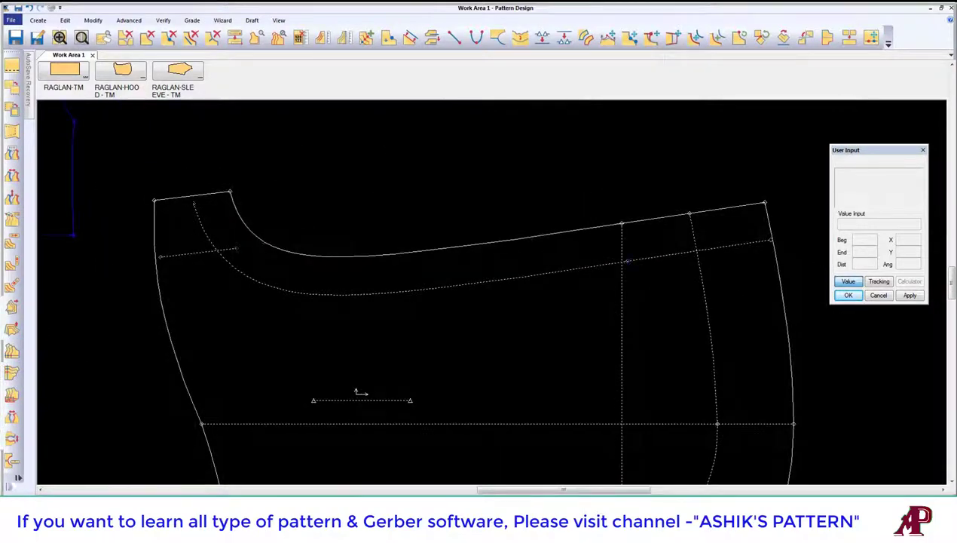
{"action": "left_click", "coordinate": [12, 351]}
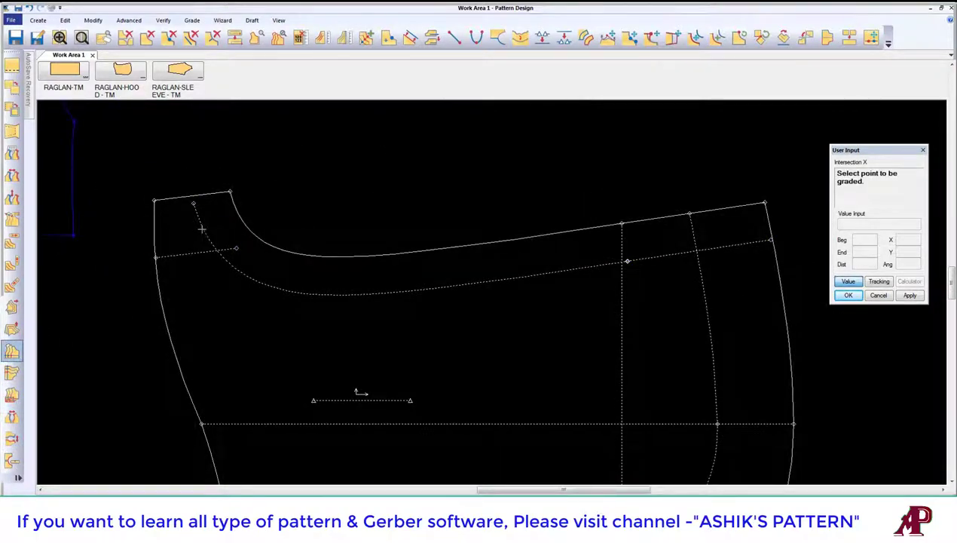
{"action": "left_click", "coordinate": [477, 36]}
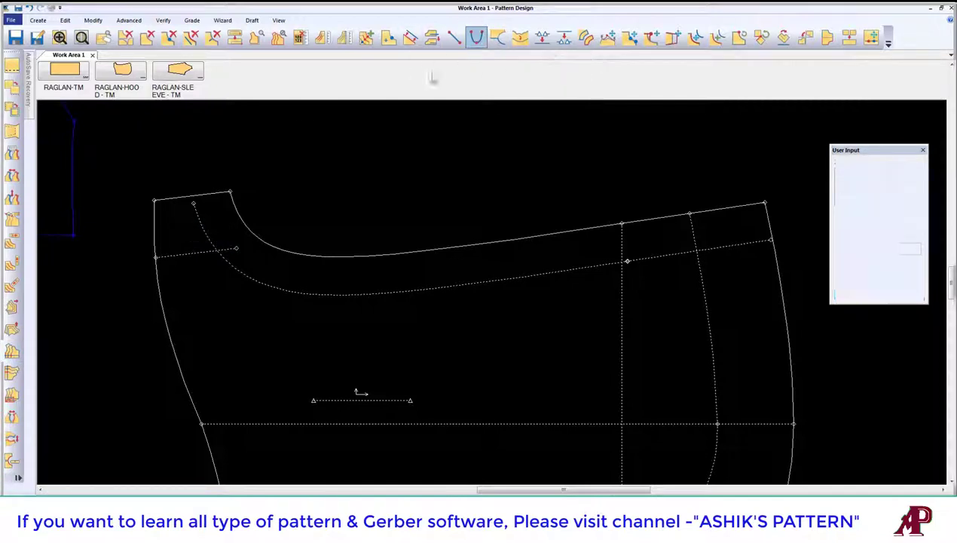
{"action": "left_click", "coordinate": [158, 257]}
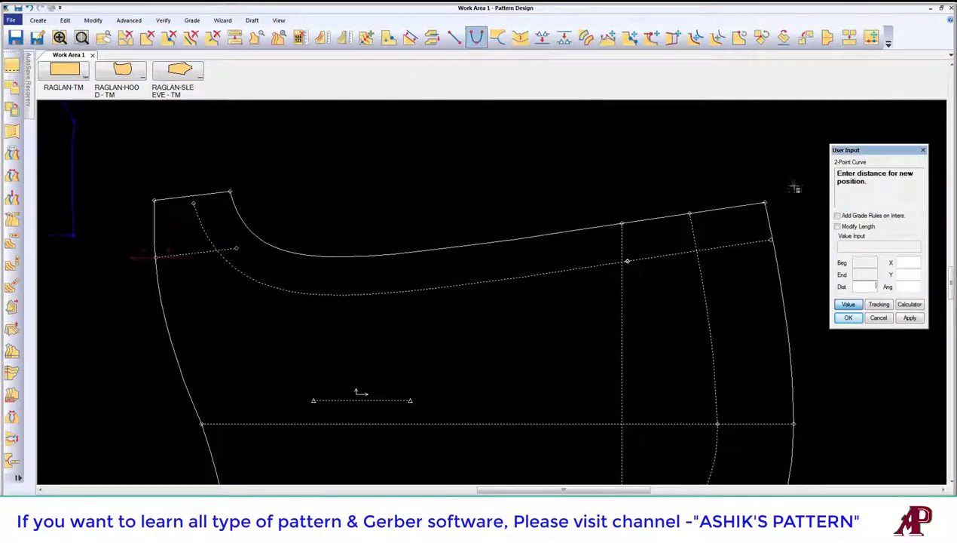
{"action": "left_click", "coordinate": [857, 303]}
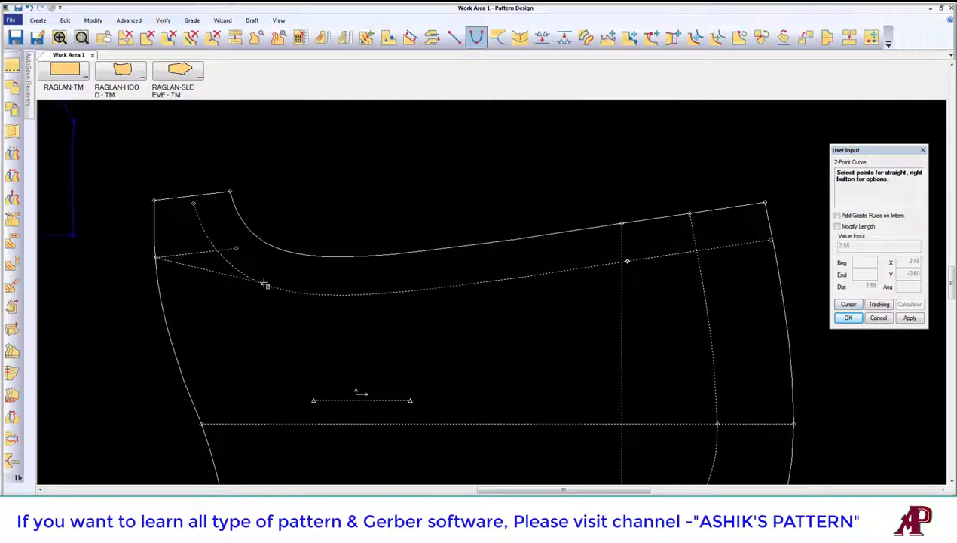
{"action": "left_click", "coordinate": [251, 279]}
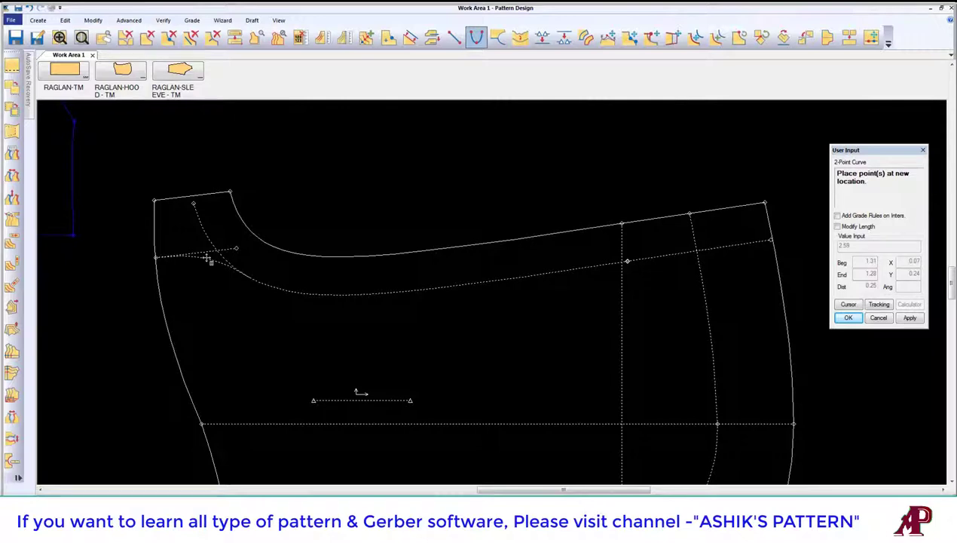
{"action": "left_click", "coordinate": [207, 258]}
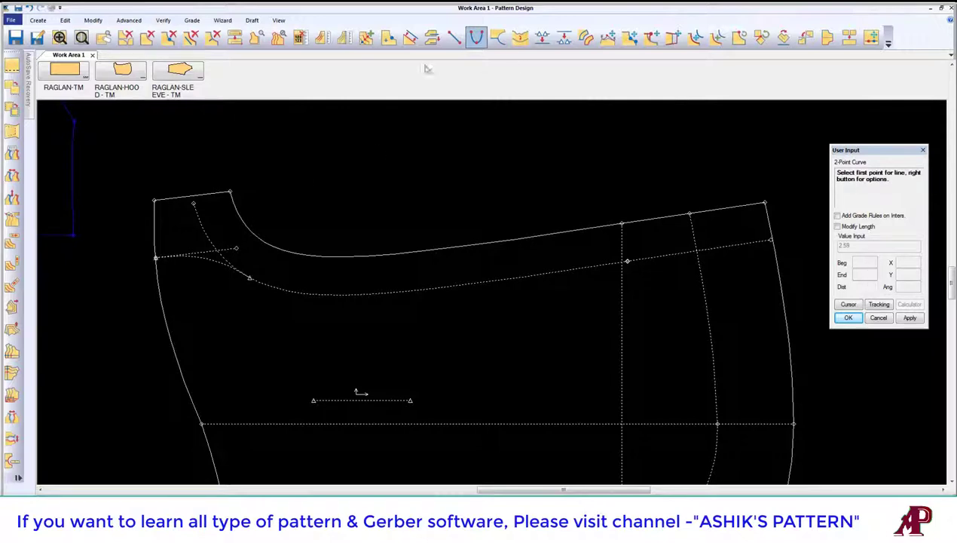
Clip the offset neck curve and delete the leftover line segment.
{"action": "left_click", "coordinate": [432, 36]}
{"action": "left_click", "coordinate": [280, 286]}
{"action": "left_click", "coordinate": [245, 262]}
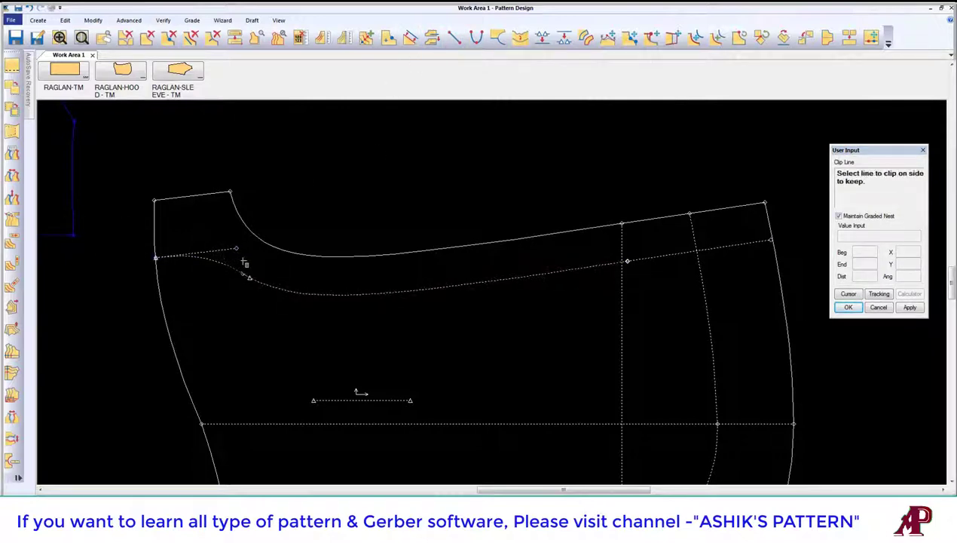
{"action": "key", "text": "Delete"}
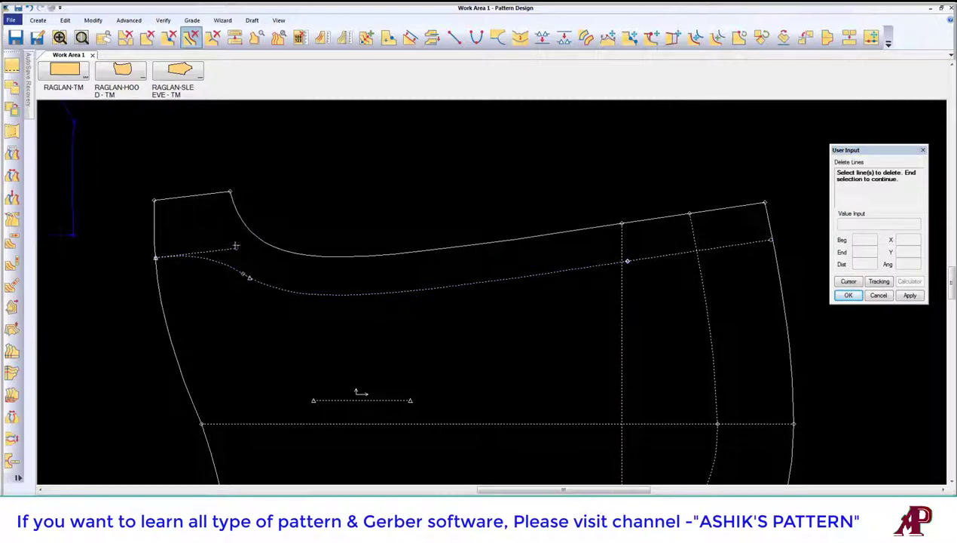
{"action": "right_click", "coordinate": [293, 257]}
{"action": "left_click", "coordinate": [297, 266]}
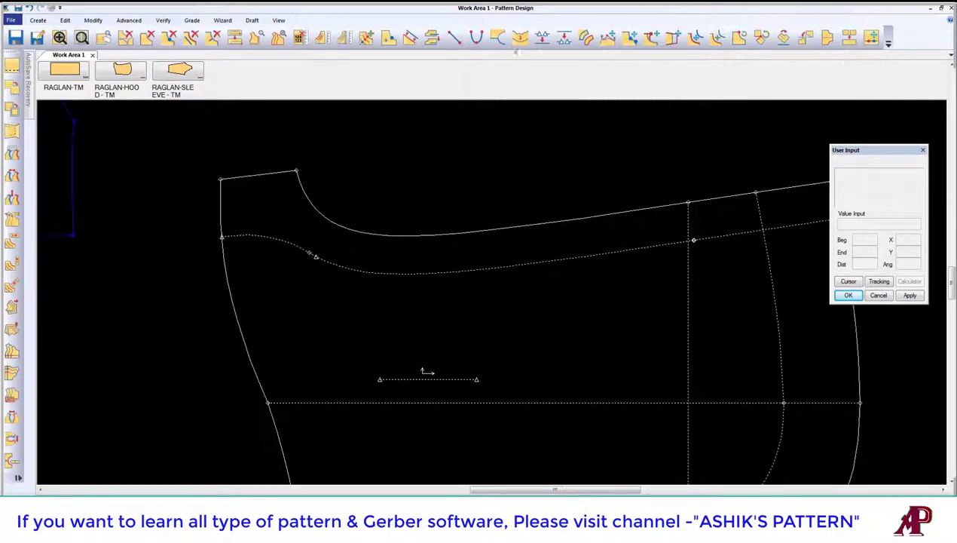
Move Smooth the curve point to even out the new neck curve.
{"action": "left_click", "coordinate": [610, 41]}
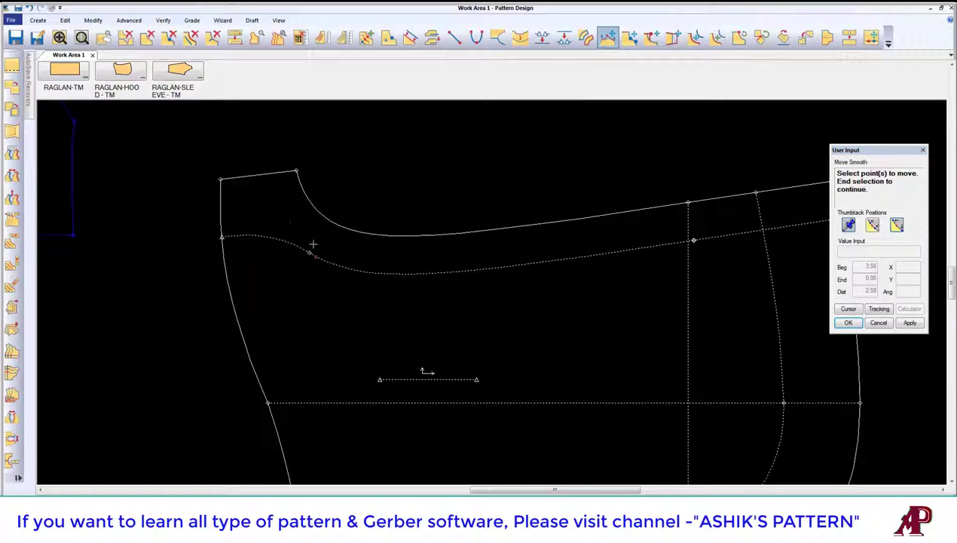
{"action": "scroll", "coordinate": [341, 244], "scroll_direction": "up", "scroll_amount": 2}
{"action": "left_click", "coordinate": [341, 245]}
{"action": "scroll", "coordinate": [311, 254], "scroll_direction": "down", "scroll_amount": 2}
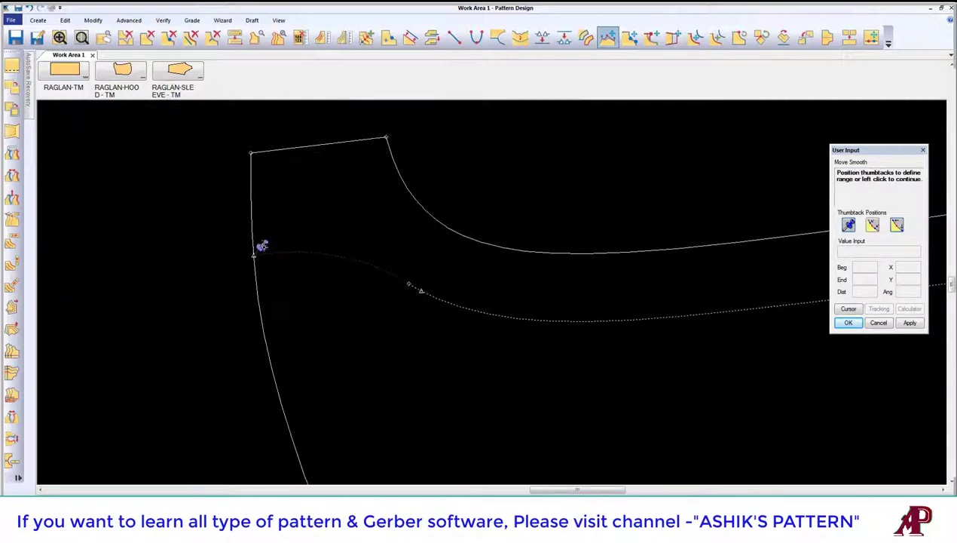
{"action": "scroll", "coordinate": [398, 292], "scroll_direction": "up", "scroll_amount": 2}
{"action": "left_click", "coordinate": [412, 256]}
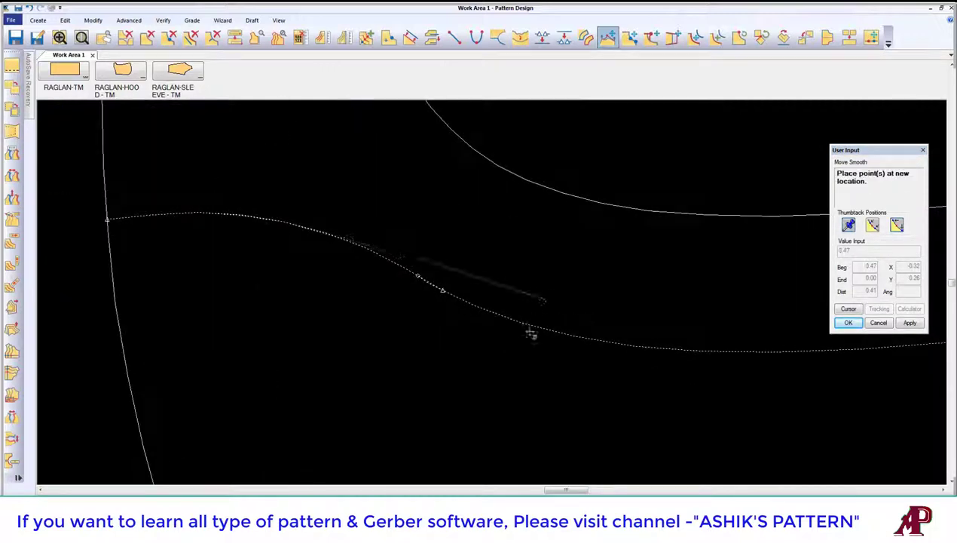
{"action": "left_click", "coordinate": [419, 274]}
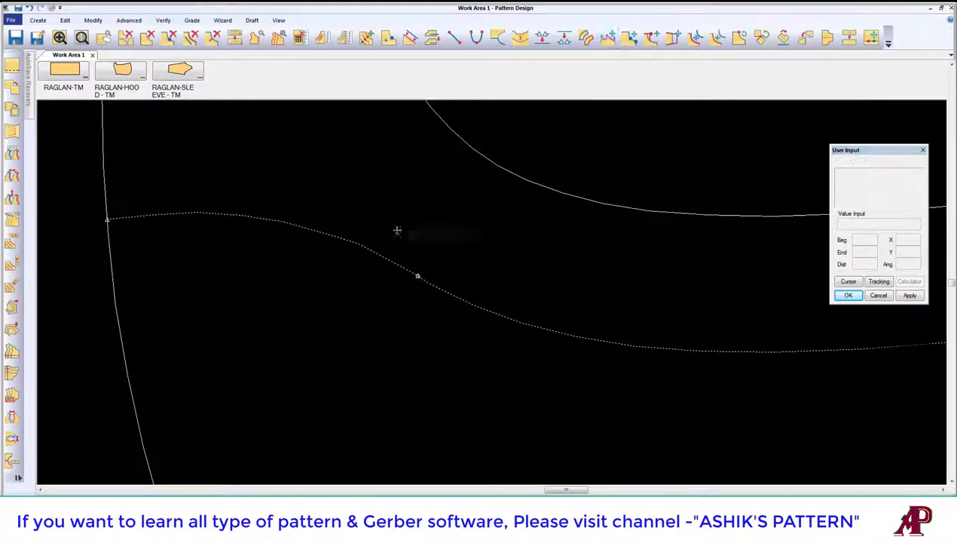
{"action": "scroll", "coordinate": [395, 228], "scroll_direction": "down", "scroll_amount": 3}
{"action": "scroll", "coordinate": [371, 249], "scroll_direction": "down", "scroll_amount": 3}
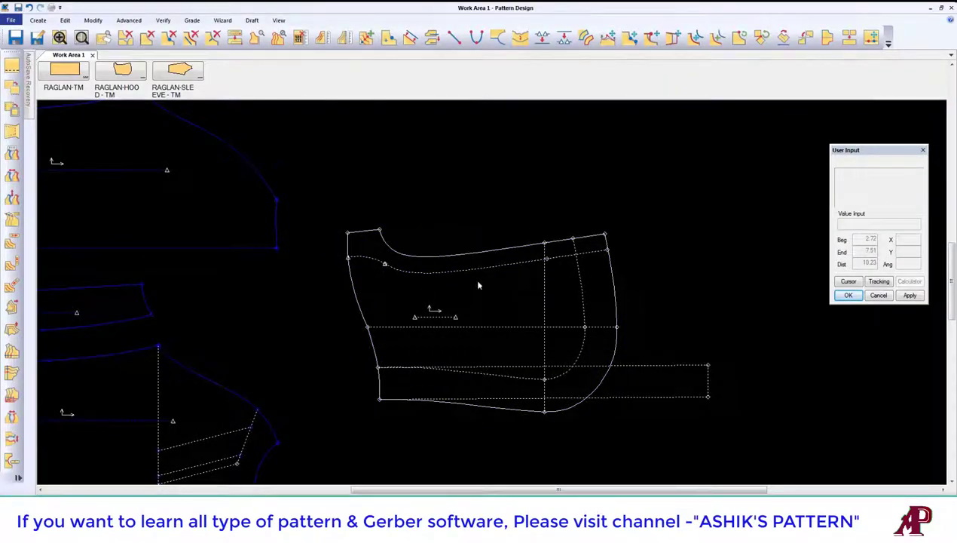
{"action": "scroll", "coordinate": [373, 269], "scroll_direction": "up", "scroll_amount": 2}
{"action": "scroll", "coordinate": [373, 250], "scroll_direction": "up", "scroll_amount": 2}
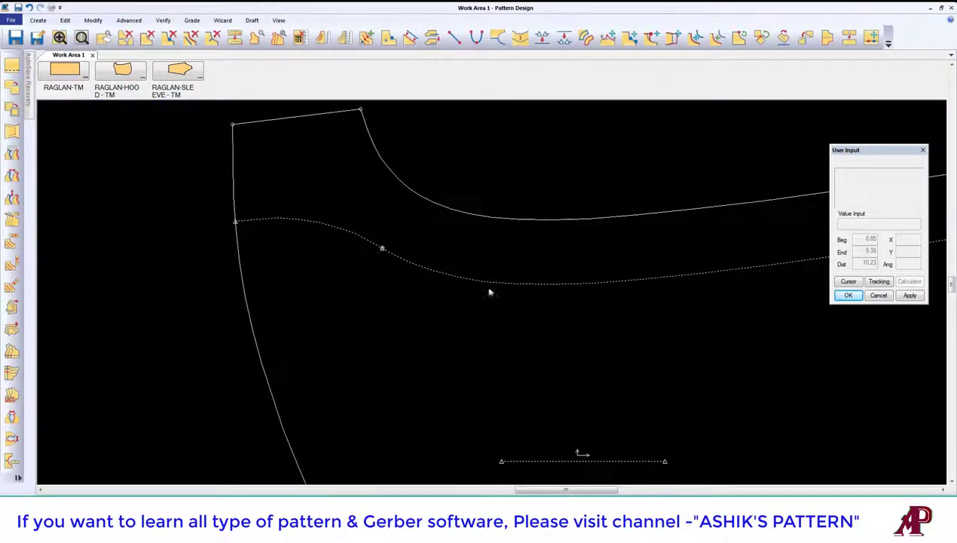
{"action": "scroll", "coordinate": [281, 314], "scroll_direction": "down", "scroll_amount": 2}
Combine the short curve and offset neckline into one dotted line, then zoom in on the piece.
{"action": "left_click", "coordinate": [542, 36]}
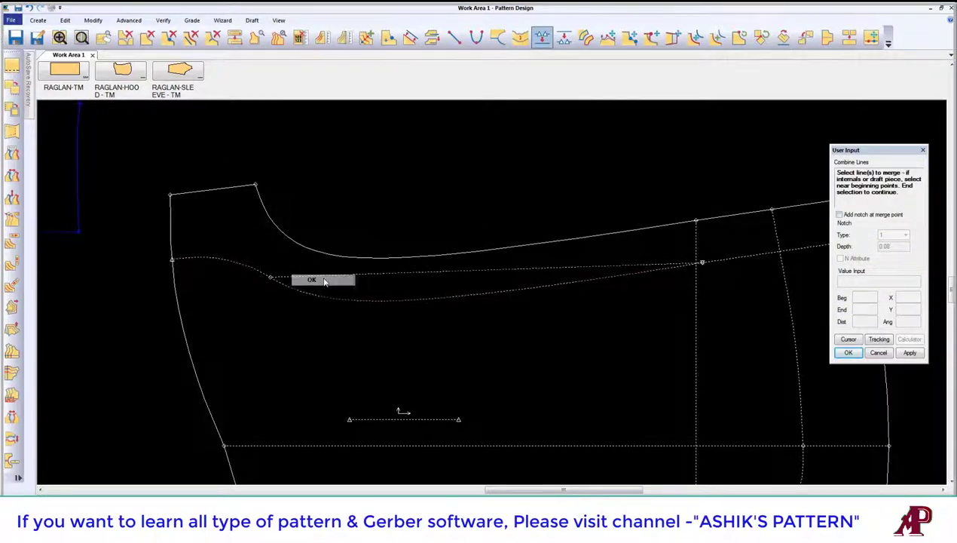
{"action": "left_click", "coordinate": [310, 276]}
{"action": "left_click", "coordinate": [32, 8]}
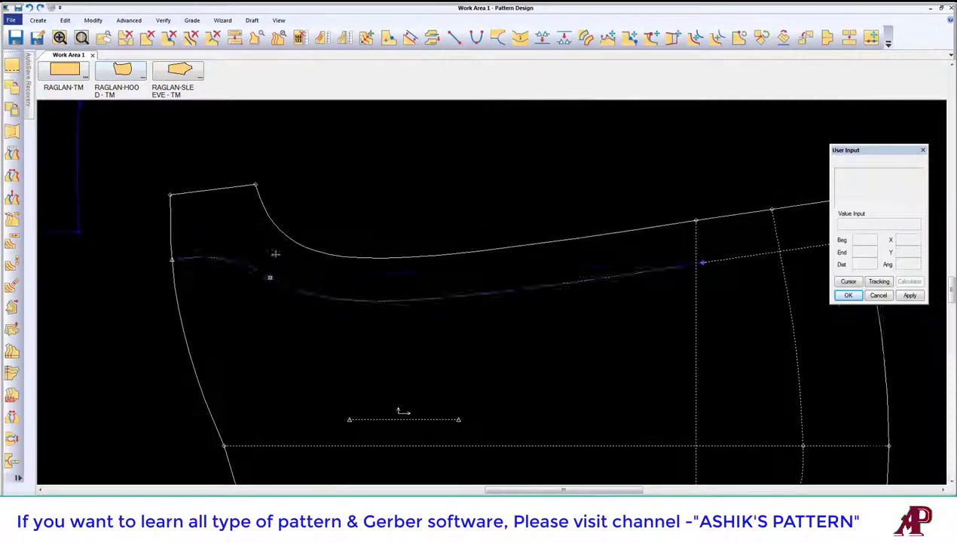
{"action": "scroll", "coordinate": [320, 282], "scroll_direction": "down", "scroll_amount": 3}
{"action": "scroll", "coordinate": [315, 286], "scroll_direction": "up", "scroll_amount": 1}
{"action": "scroll", "coordinate": [382, 301], "scroll_direction": "up", "scroll_amount": 1}
{"action": "middle_click_drag", "start_coordinate": [382, 302], "coordinate": [450, 150]}
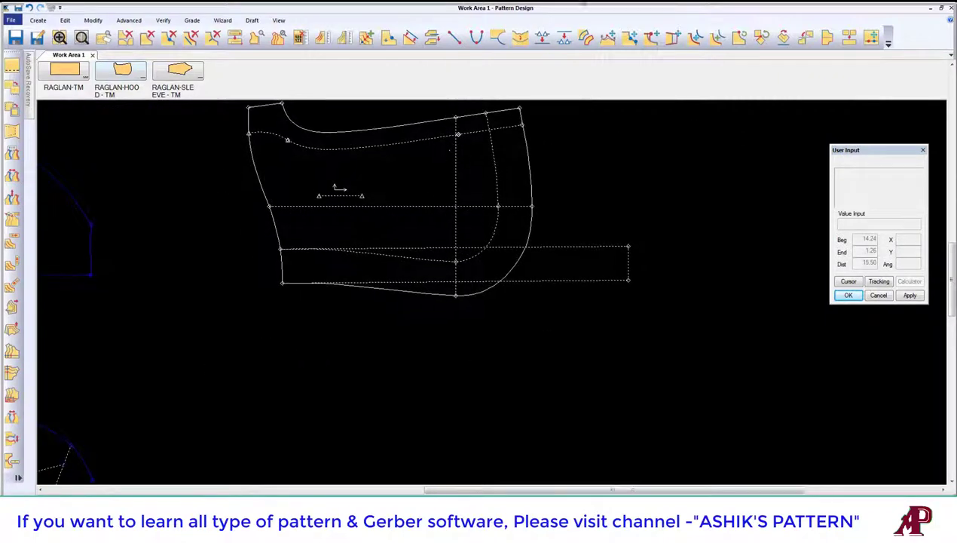
{"action": "left_click", "coordinate": [60, 37]}
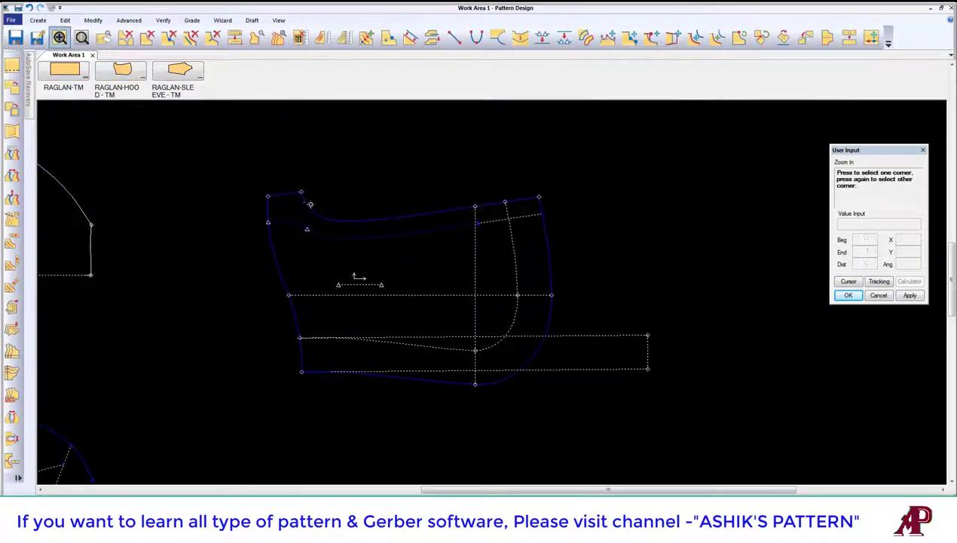
{"action": "left_click", "coordinate": [214, 145]}
{"action": "left_click", "coordinate": [706, 421]}
Trace the hood panel's perimeter and neck curve into a piece and place it upper left.
{"action": "left_click", "coordinate": [586, 37]}
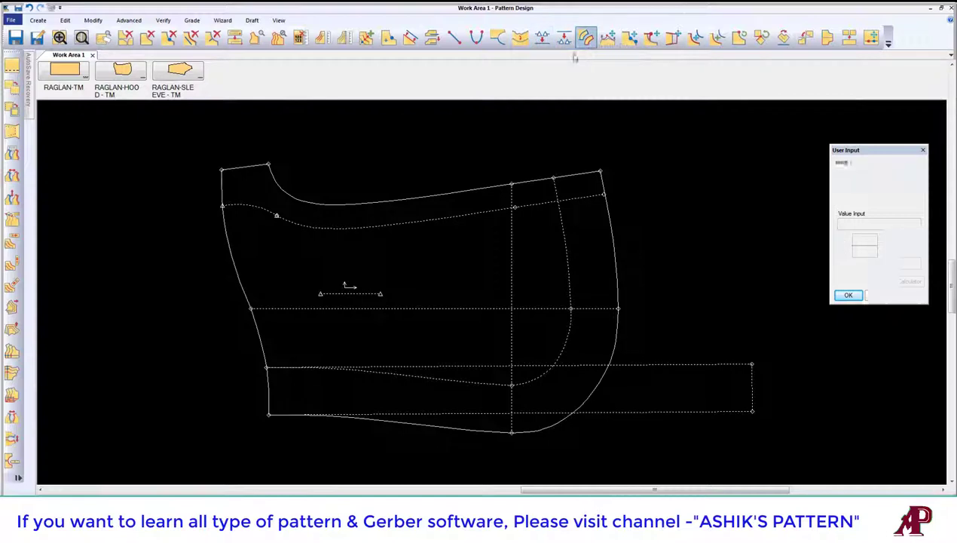
{"action": "left_click", "coordinate": [245, 278]}
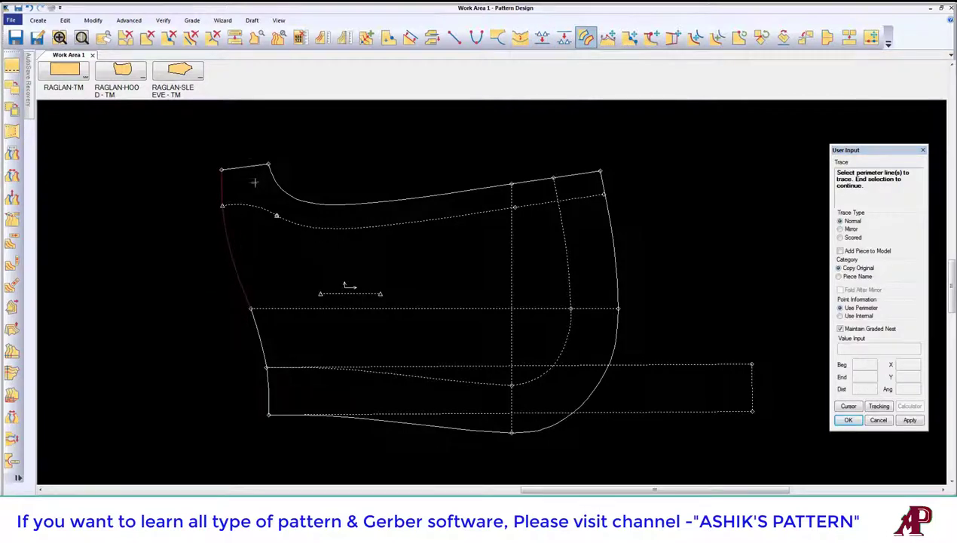
{"action": "left_click", "coordinate": [281, 185]}
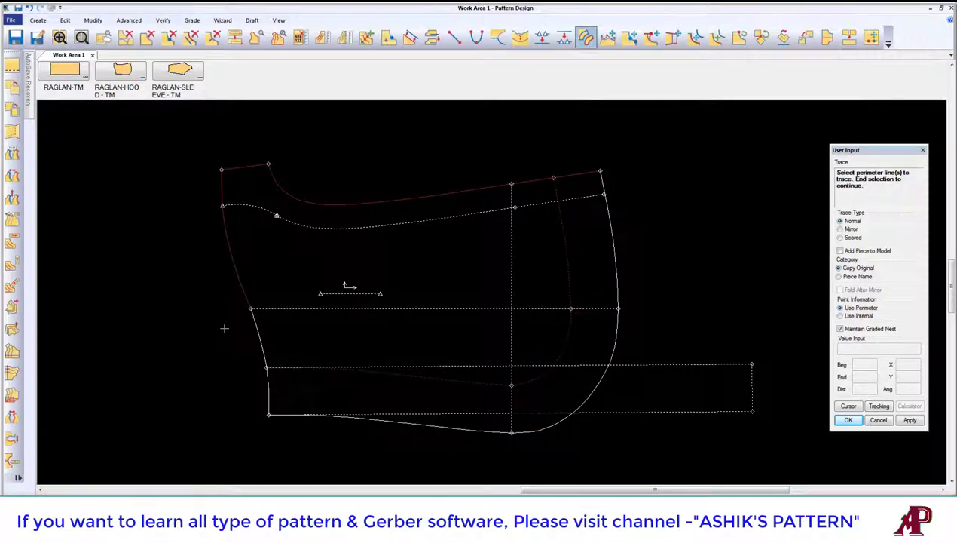
{"action": "right_click", "coordinate": [332, 330]}
{"action": "left_click", "coordinate": [343, 330]}
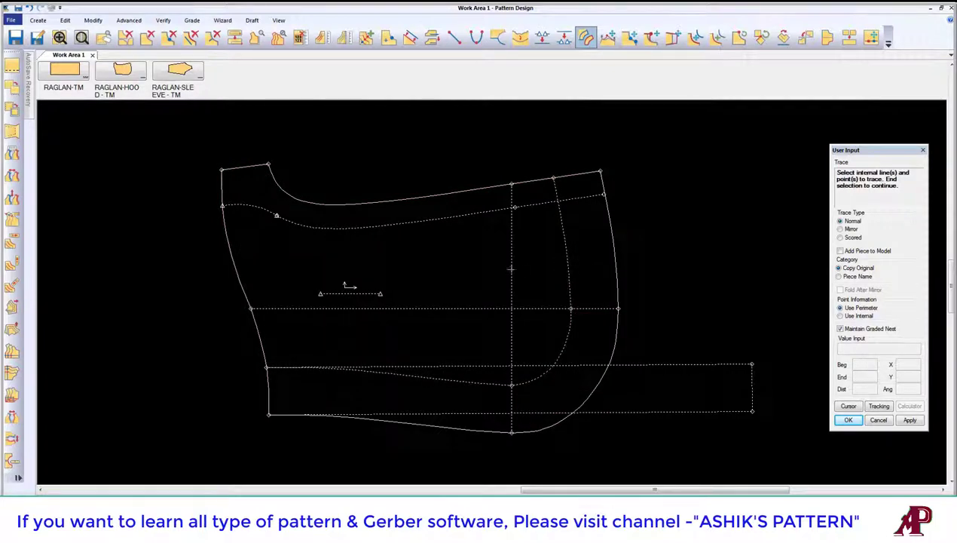
{"action": "right_click", "coordinate": [522, 289]}
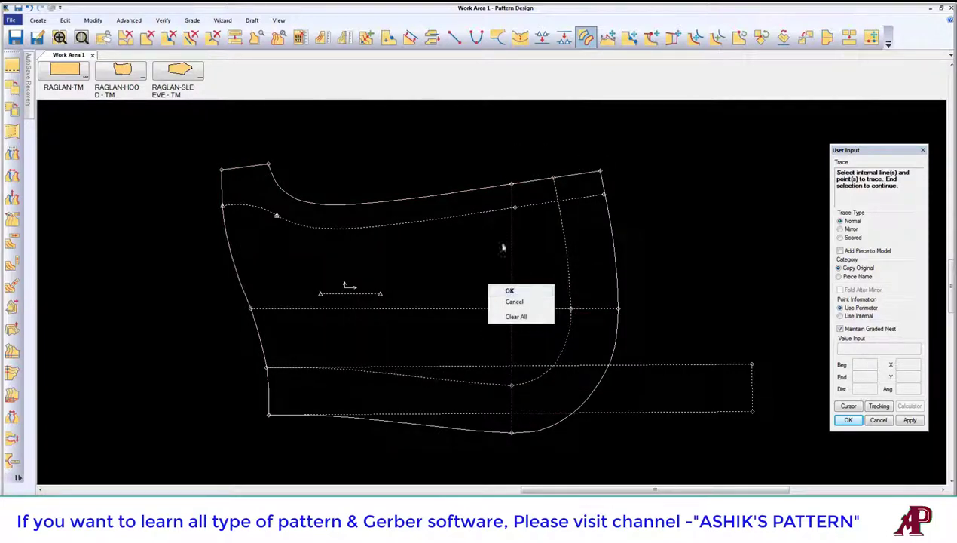
{"action": "key", "text": "Escape"}
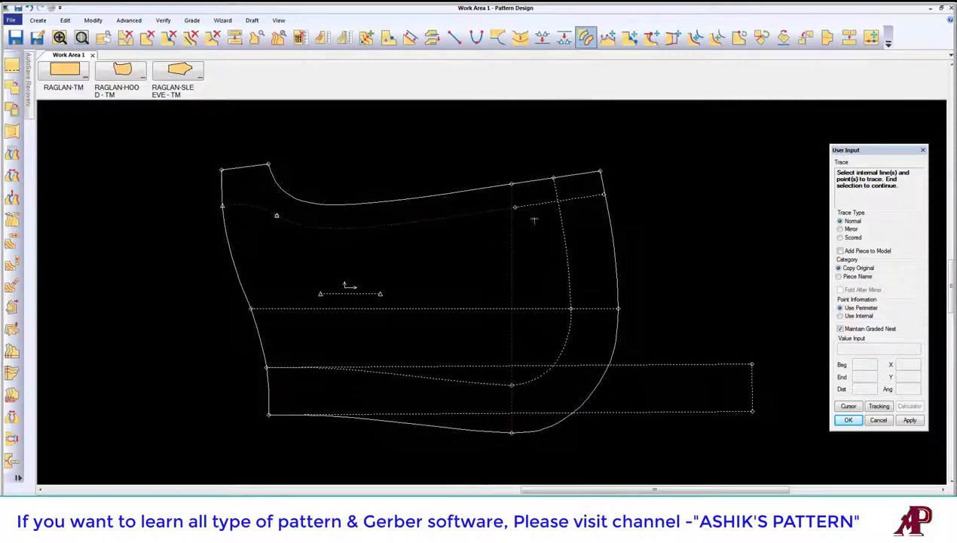
{"action": "right_click", "coordinate": [536, 229]}
{"action": "left_click", "coordinate": [537, 233]}
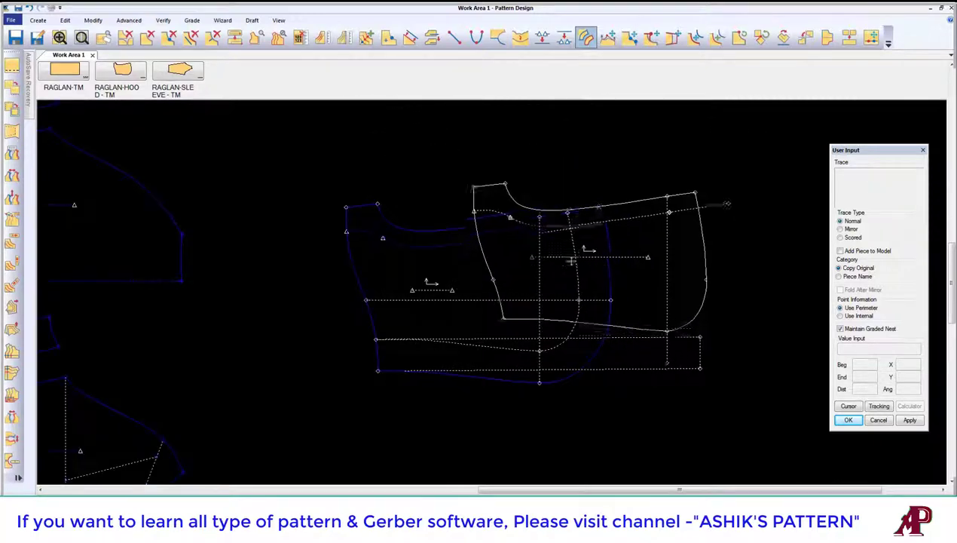
{"action": "left_click", "coordinate": [331, 194]}
{"action": "right_click", "coordinate": [427, 193]}
Trace the long strip beneath the hood as its own piece and place it.
{"action": "left_click", "coordinate": [439, 198]}
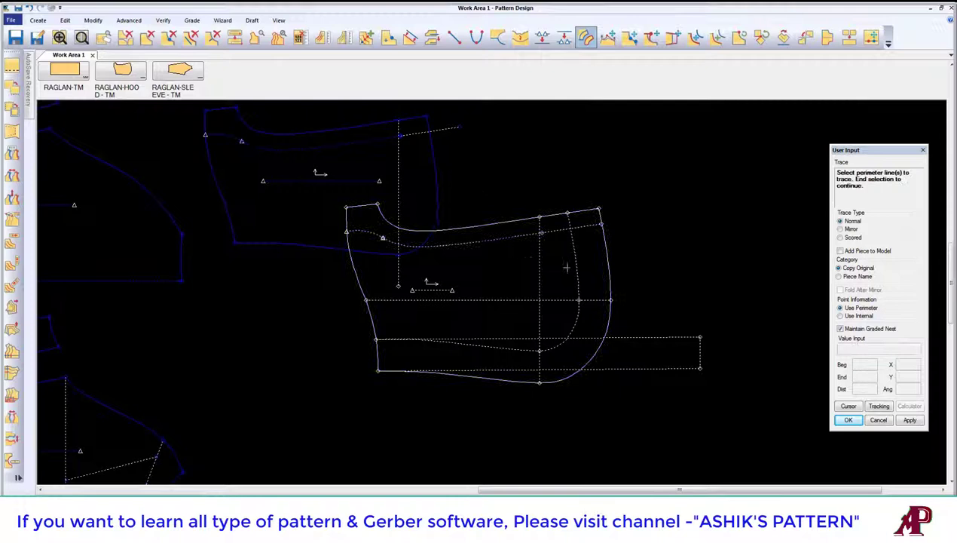
{"action": "left_click", "coordinate": [526, 339]}
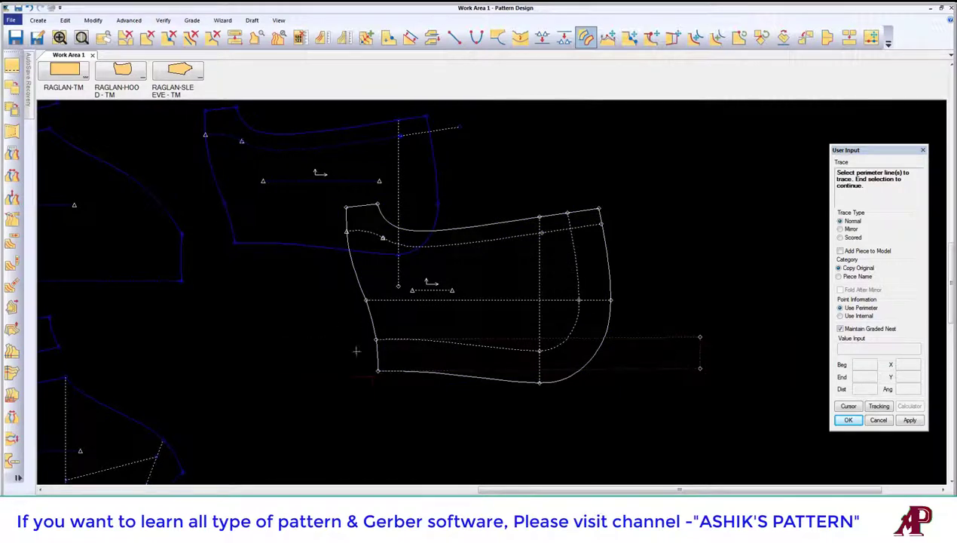
{"action": "right_click", "coordinate": [395, 329]}
{"action": "left_click", "coordinate": [424, 333]}
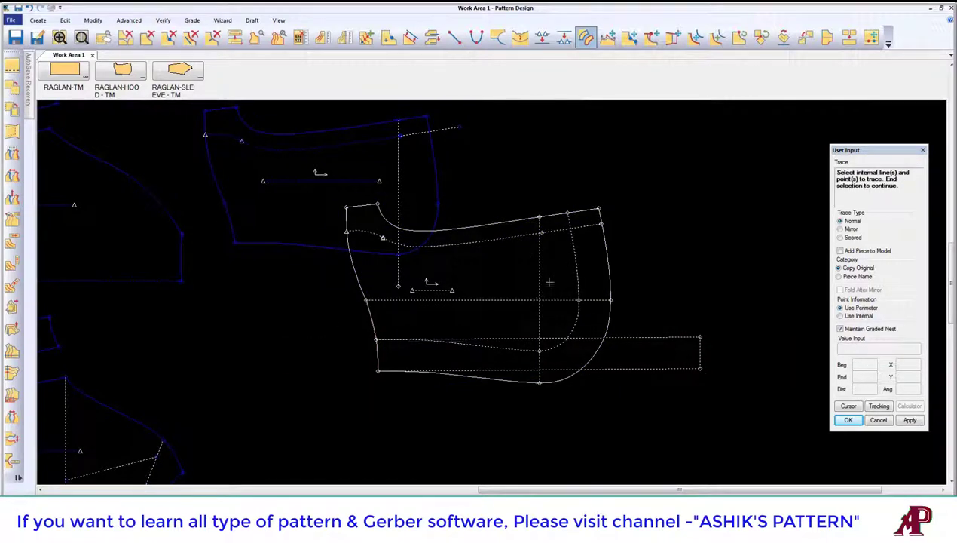
{"action": "right_click", "coordinate": [549, 282]}
{"action": "left_click", "coordinate": [562, 281]}
{"action": "left_click", "coordinate": [422, 287]}
{"action": "right_click", "coordinate": [425, 287]}
{"action": "left_click", "coordinate": [437, 292]}
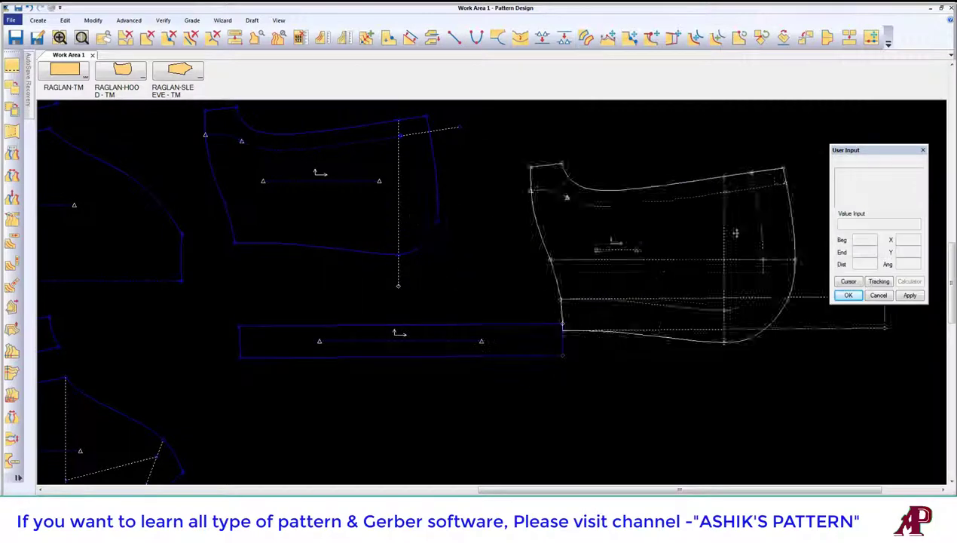
{"action": "left_click", "coordinate": [784, 223]}
Save the traced pieces, remove the extra piece, and move the hood to centre.
{"action": "left_click", "coordinate": [15, 37]}
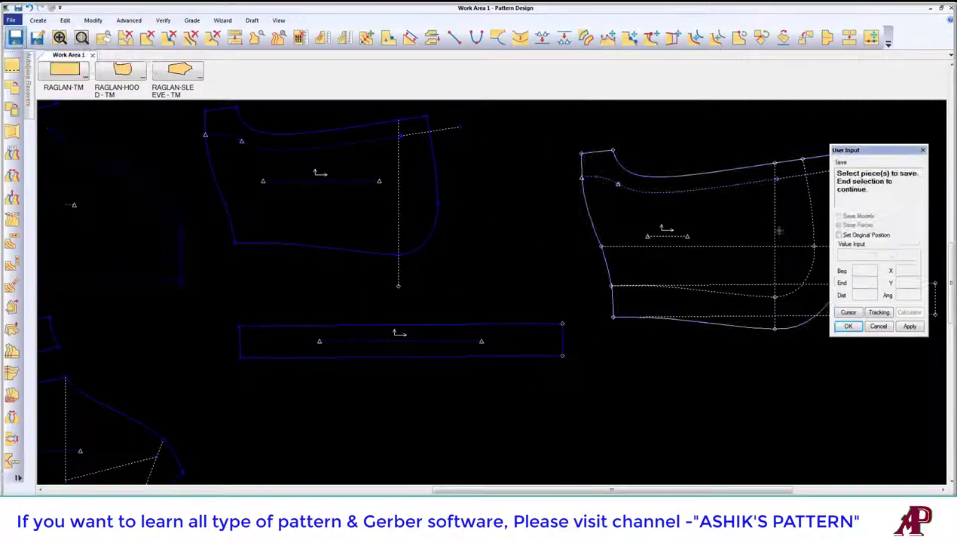
{"action": "left_click", "coordinate": [780, 230]}
{"action": "right_click", "coordinate": [602, 193]}
{"action": "left_click", "coordinate": [610, 198]}
{"action": "right_click", "coordinate": [643, 200]}
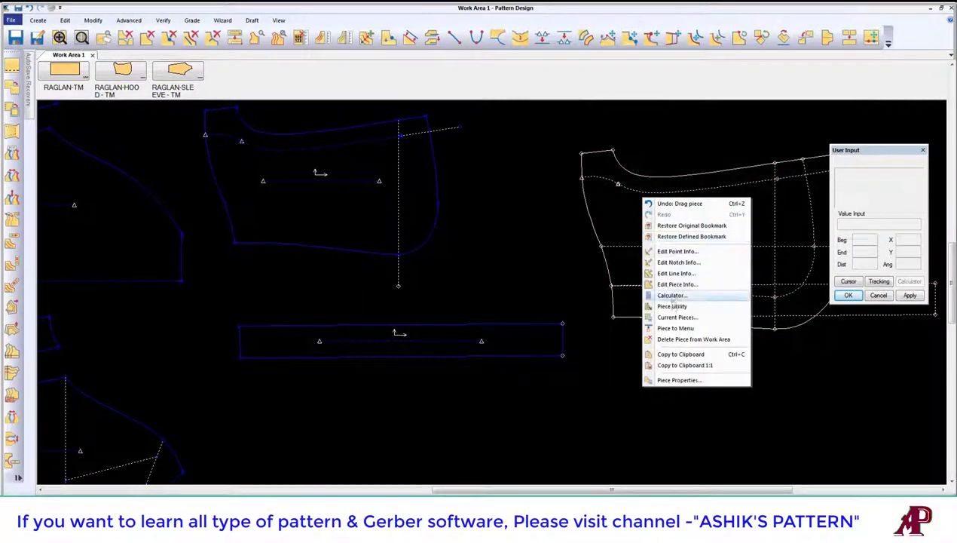
{"action": "left_click", "coordinate": [693, 340]}
{"action": "left_click_drag", "start_coordinate": [407, 185], "coordinate": [520, 230]}
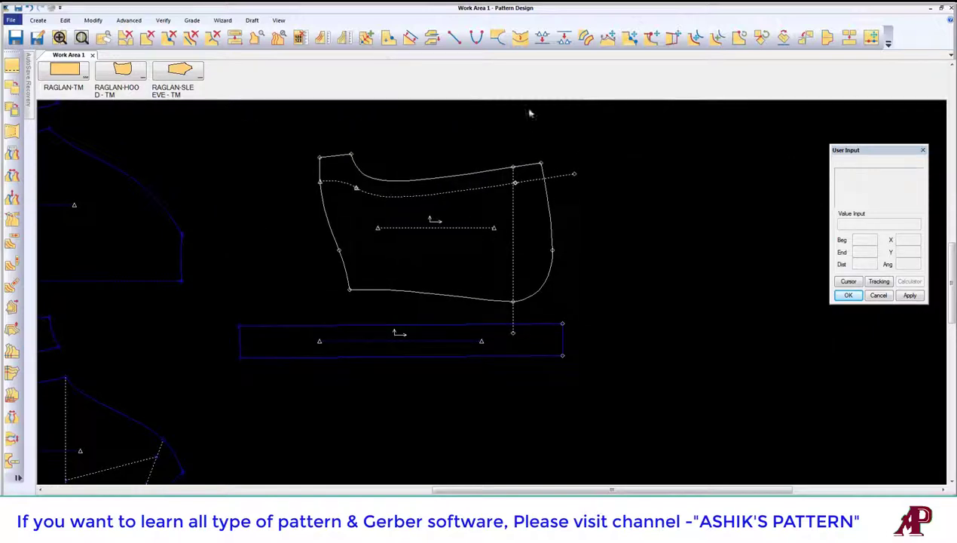
{"action": "left_click", "coordinate": [388, 37]}
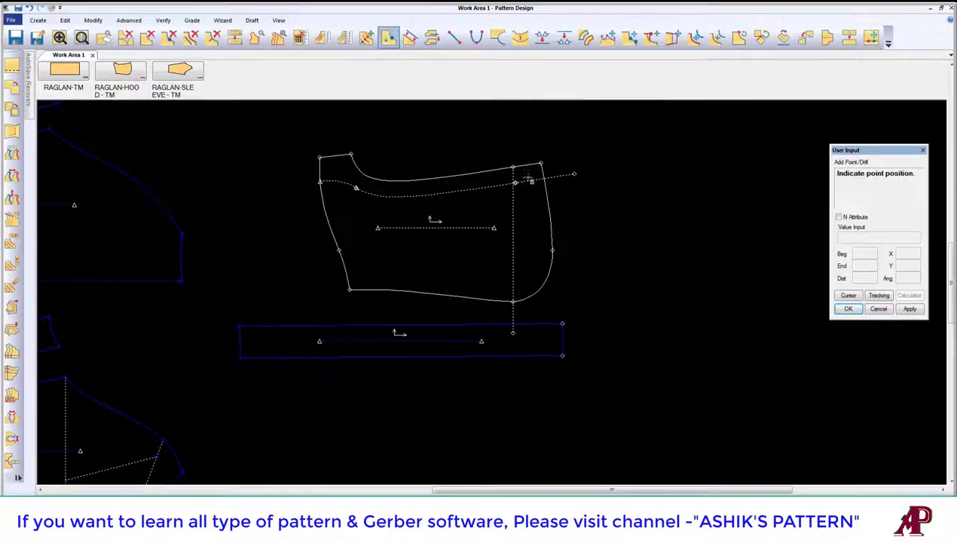
Add an Offset Even parallel line near the strip's right end line.
{"action": "left_click", "coordinate": [410, 37]}
{"action": "left_click", "coordinate": [550, 346]}
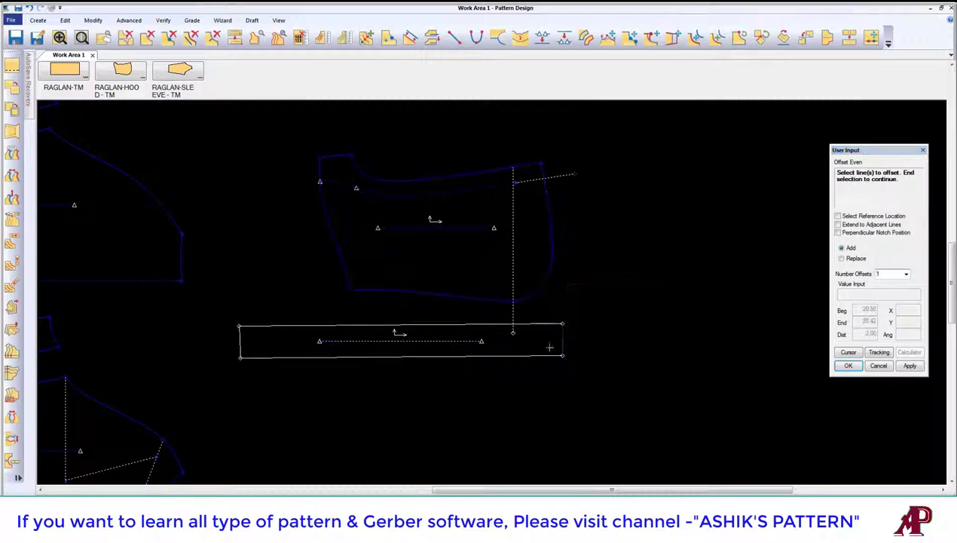
{"action": "right_click", "coordinate": [550, 346]}
{"action": "left_click", "coordinate": [554, 349]}
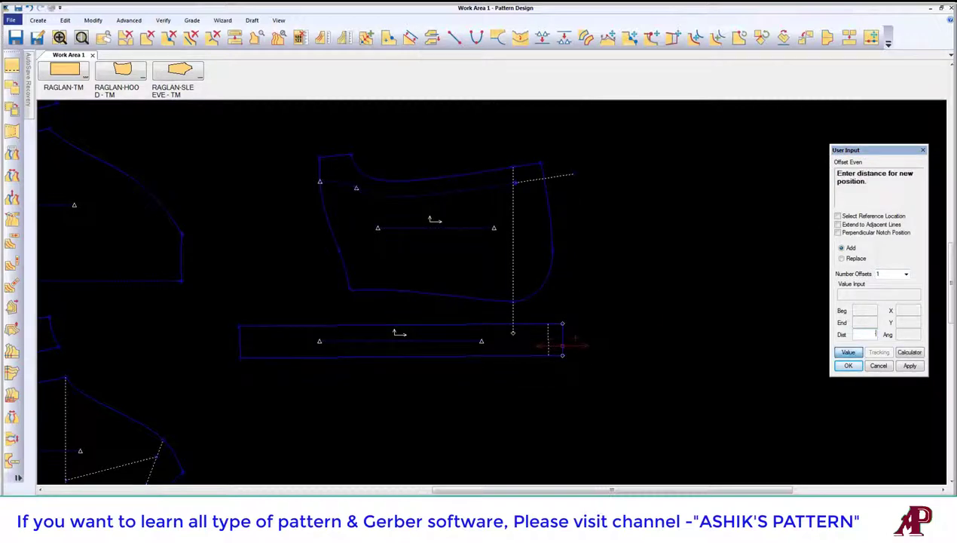
{"action": "left_click", "coordinate": [562, 346]}
{"action": "left_click", "coordinate": [526, 167]}
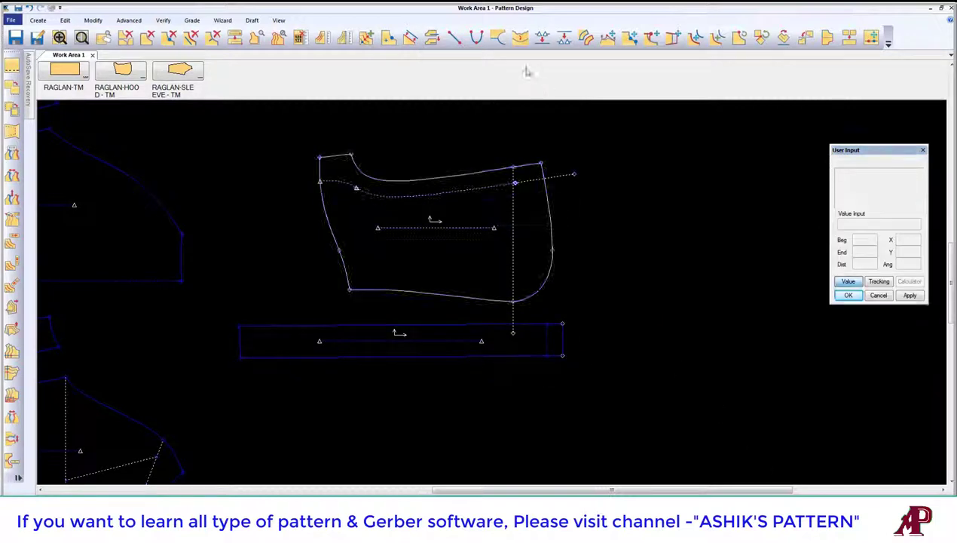
Clip the hood's dotted internal line at the piece edge and move the hood left.
{"action": "left_click", "coordinate": [432, 37]}
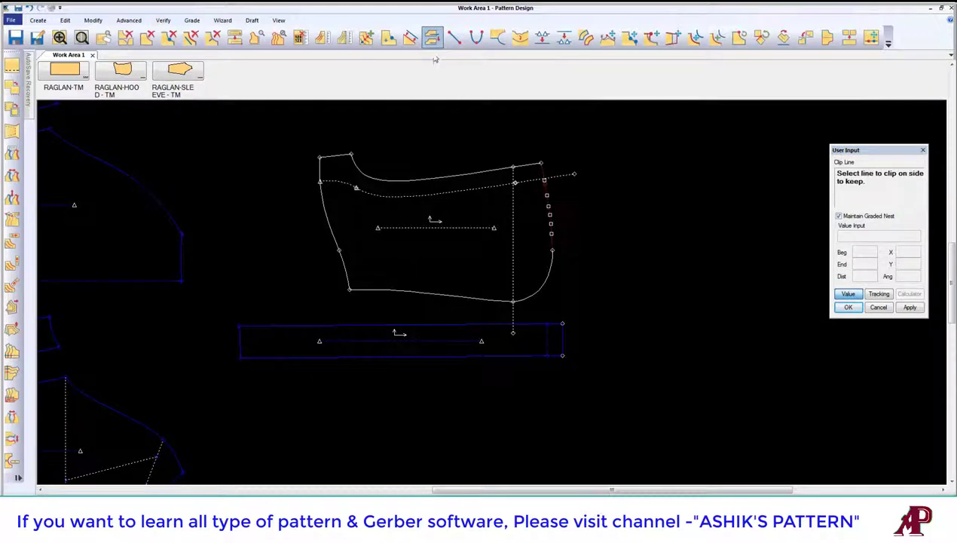
{"action": "left_click", "coordinate": [565, 178]}
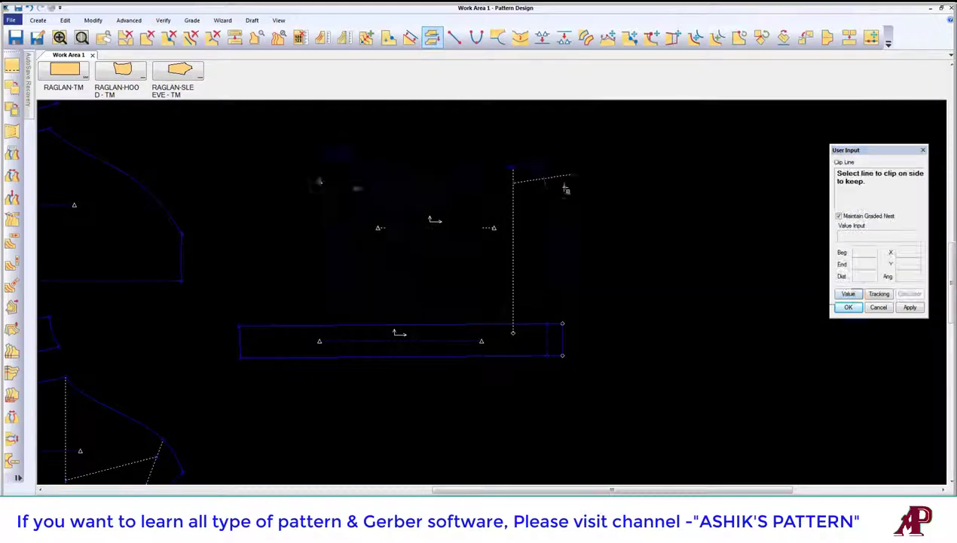
{"action": "right_click", "coordinate": [651, 178]}
{"action": "left_click", "coordinate": [638, 177]}
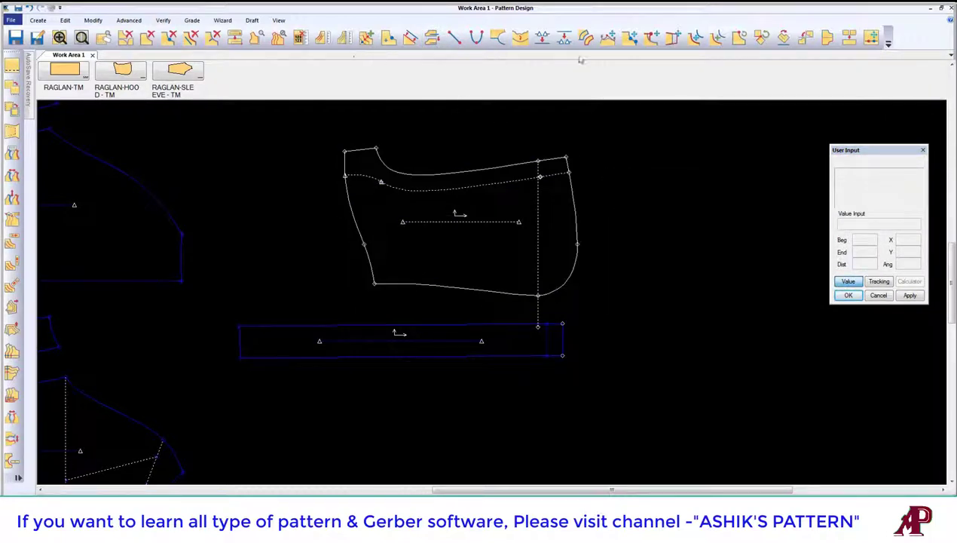
{"action": "left_click", "coordinate": [11, 373]}
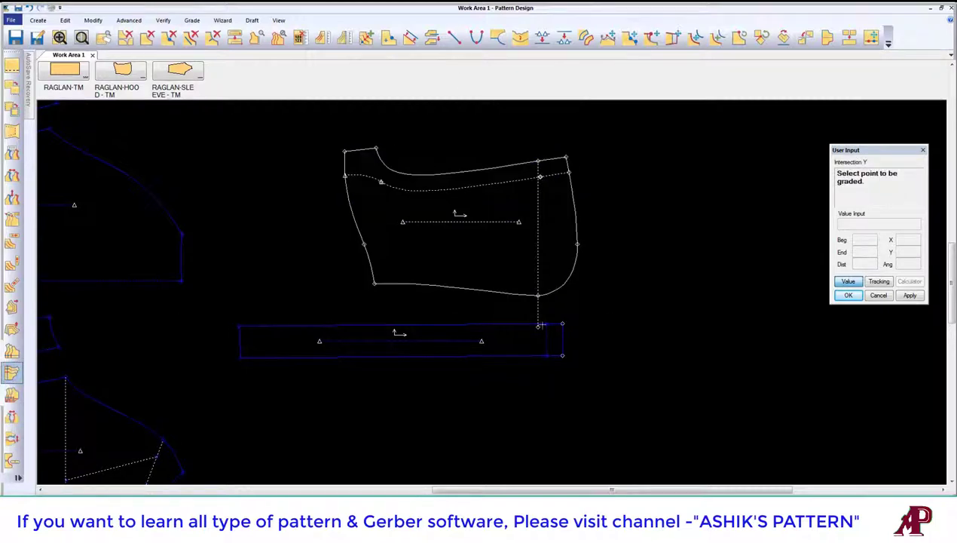
{"action": "left_click", "coordinate": [550, 250]}
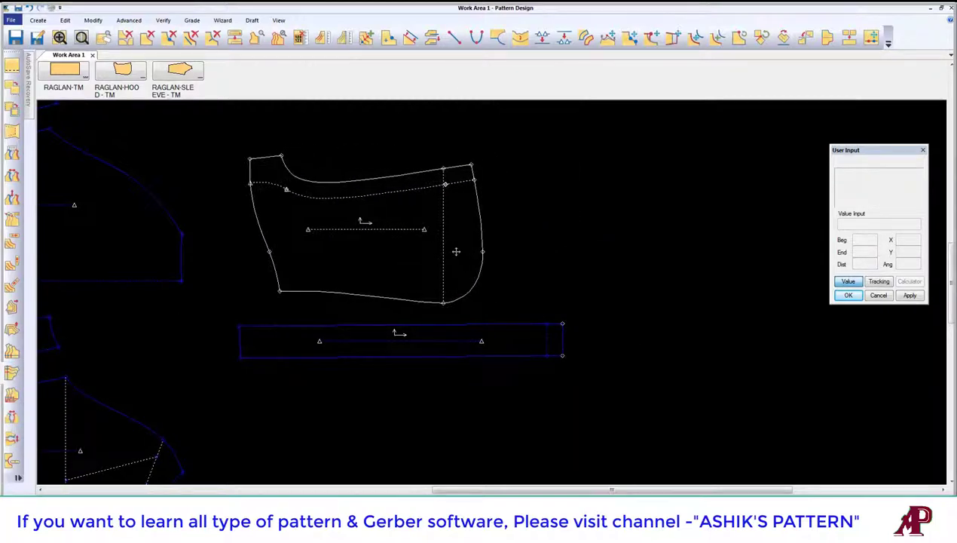
{"action": "left_click", "coordinate": [825, 42]}
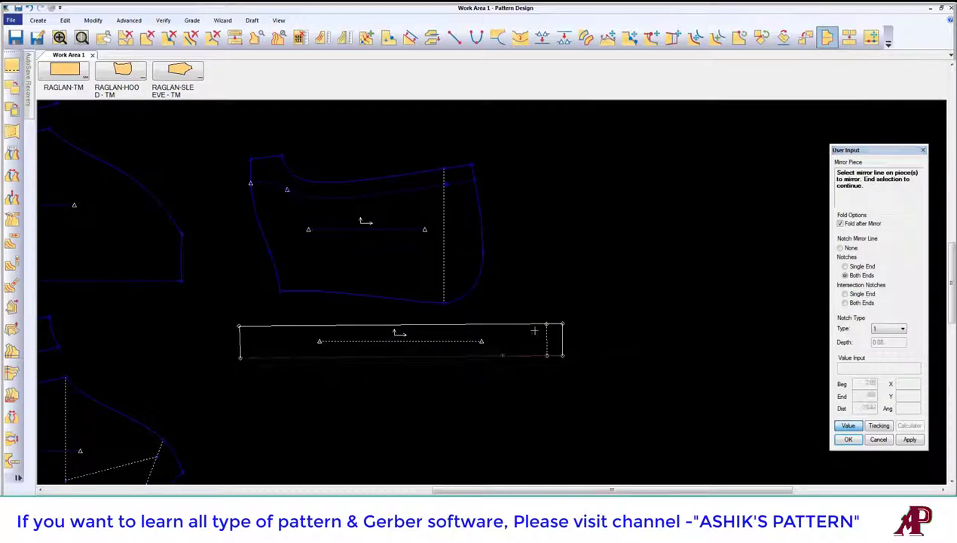
Mirror the strip along its long edge, then view it unfolded via View > Mirror > Unfold.
{"action": "left_click", "coordinate": [528, 334]}
{"action": "left_click", "coordinate": [442, 263]}
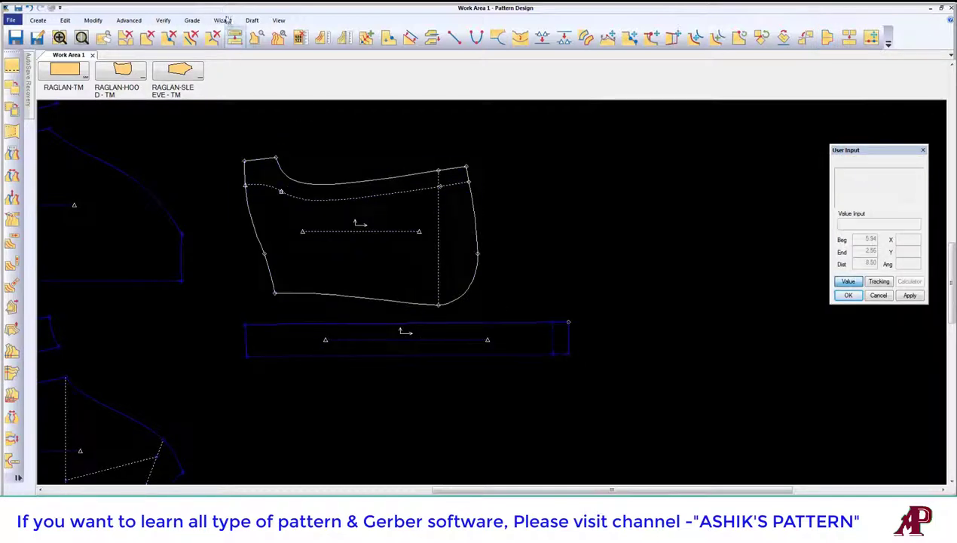
{"action": "left_click", "coordinate": [278, 20]}
{"action": "left_click", "coordinate": [407, 60]}
{"action": "left_click", "coordinate": [411, 74]}
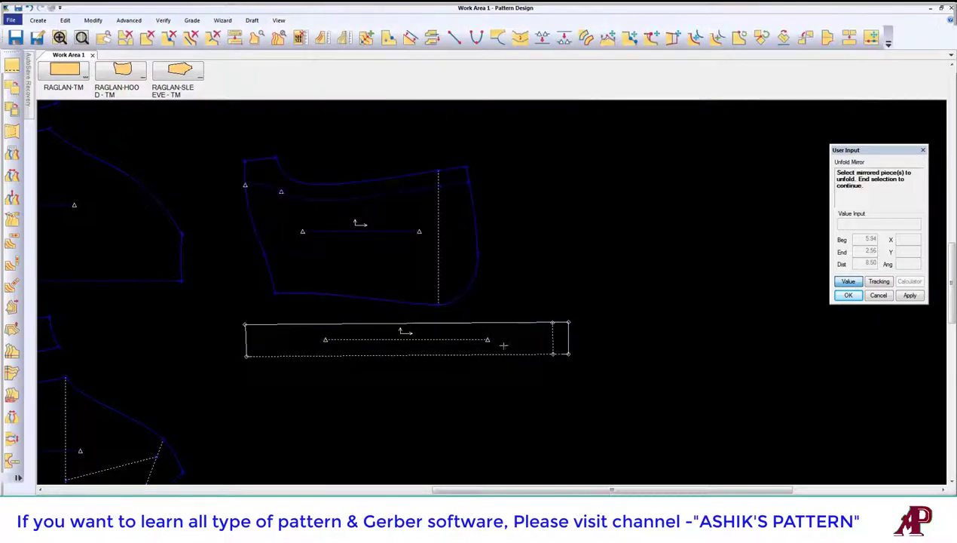
{"action": "left_click", "coordinate": [540, 328]}
{"action": "right_click", "coordinate": [454, 352]}
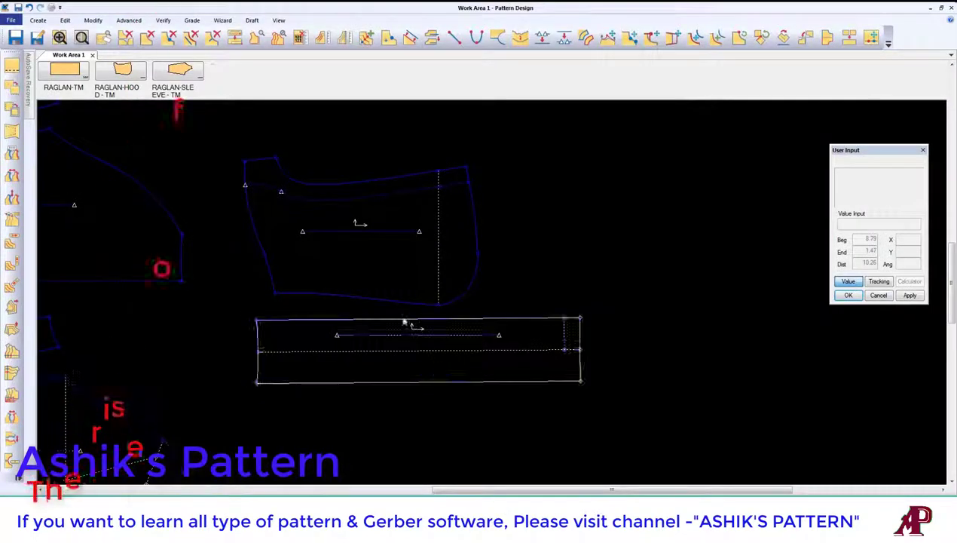
{"action": "left_click", "coordinate": [393, 354]}
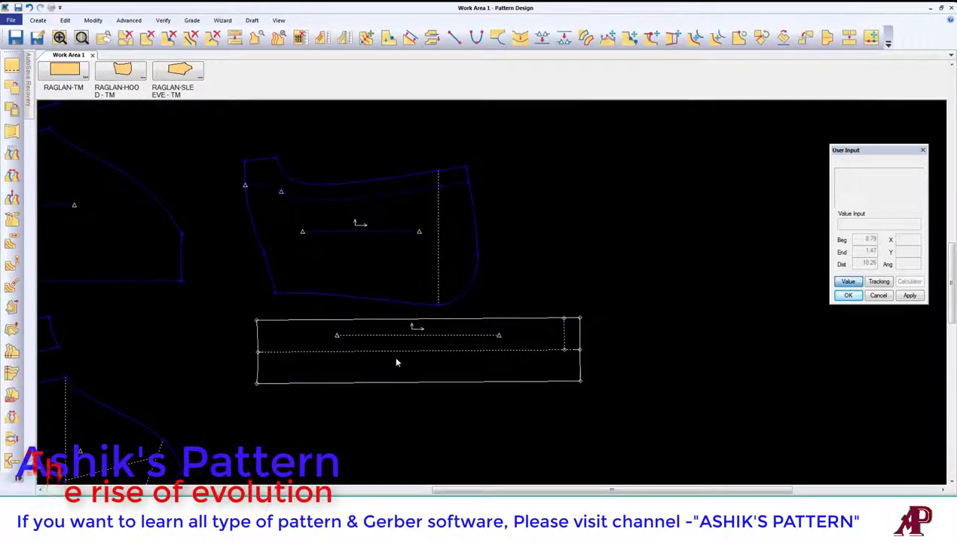
Fold the mirrored strip again with View > Mirror > Fold and zoom to full scale.
{"action": "left_click", "coordinate": [279, 20]}
{"action": "left_click", "coordinate": [405, 53]}
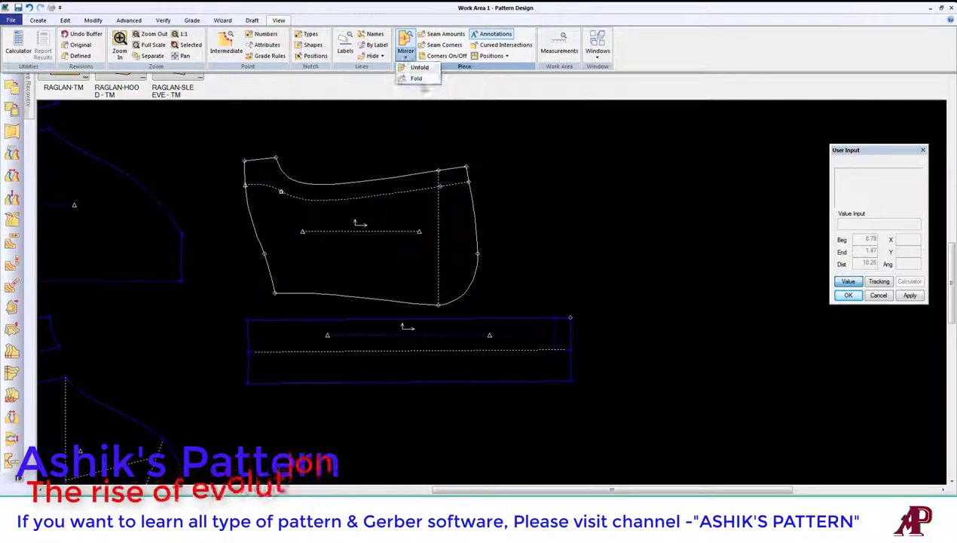
{"action": "left_click", "coordinate": [417, 89]}
{"action": "right_click", "coordinate": [537, 314]}
{"action": "left_click", "coordinate": [550, 319]}
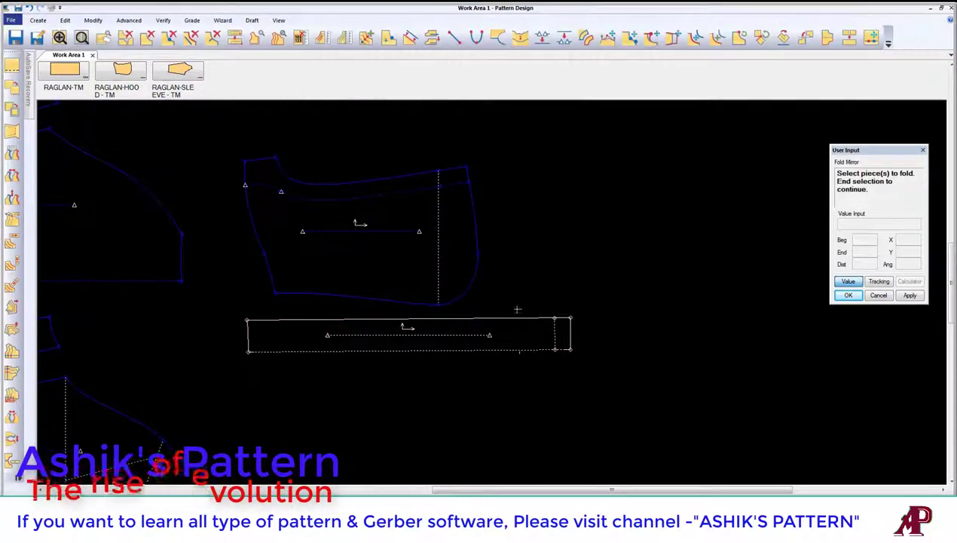
{"action": "key", "text": "F5"}
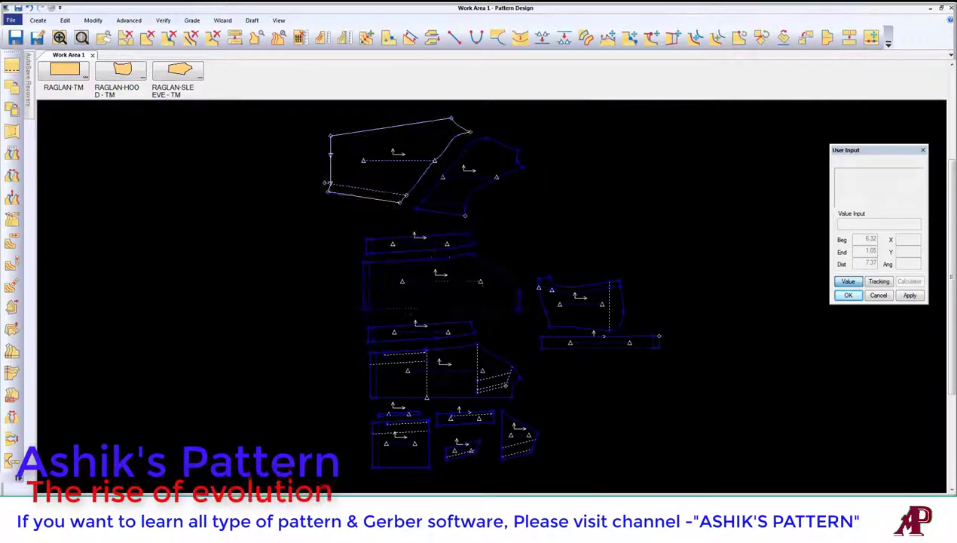
Drag the RAGLAN-SLEEVE icon onto the work area and move the sleeve right and down.
{"action": "scroll", "coordinate": [541, 195], "scroll_direction": "up", "scroll_amount": 1}
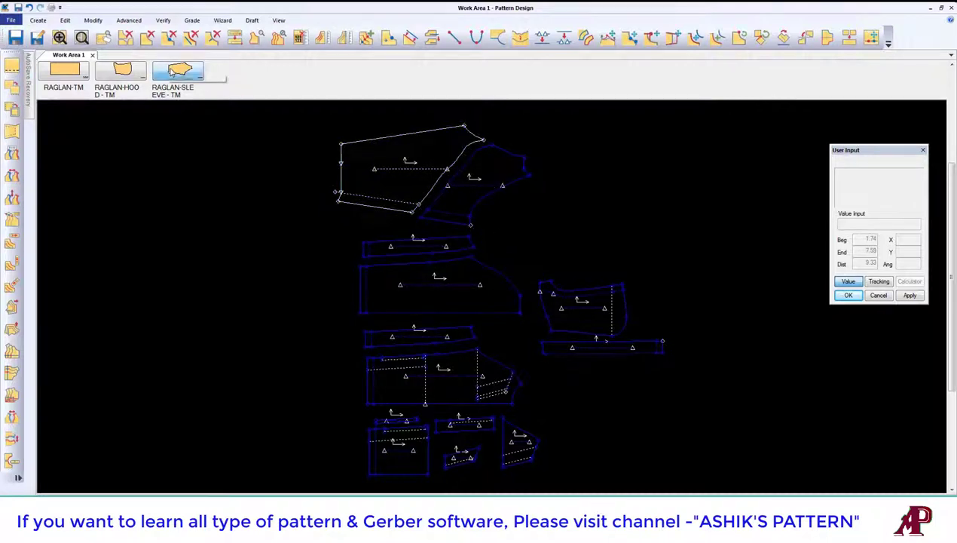
{"action": "left_click_drag", "start_coordinate": [172, 71], "coordinate": [124, 239]}
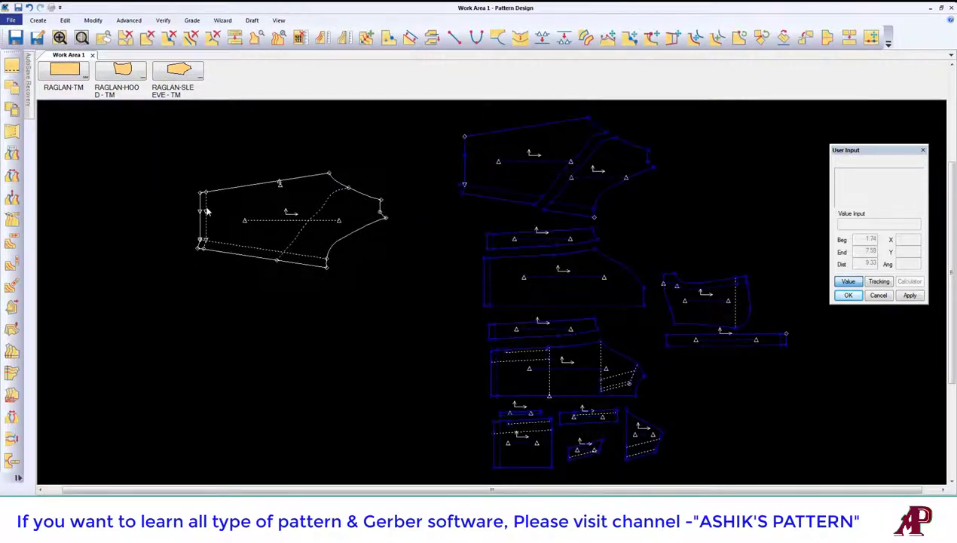
{"action": "scroll", "coordinate": [211, 212], "scroll_direction": "up", "scroll_amount": 2}
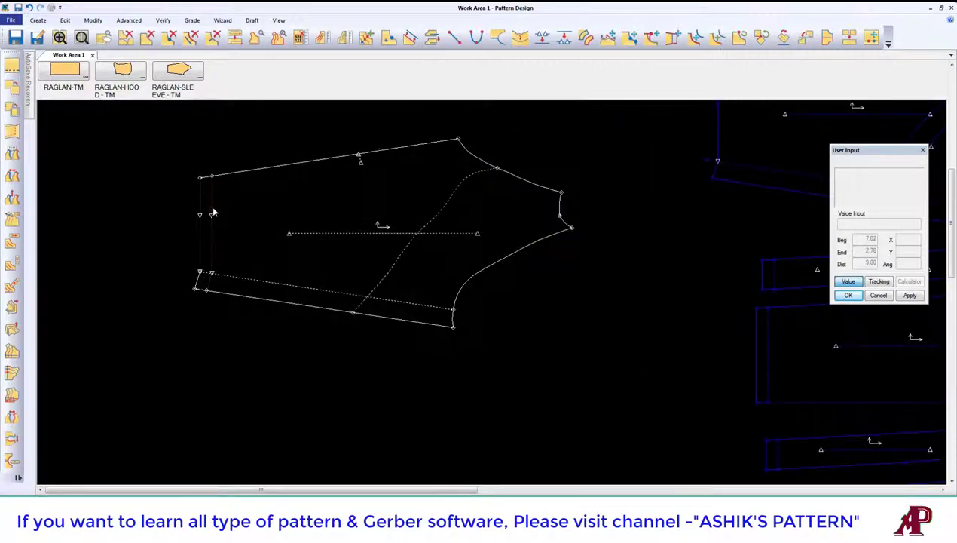
{"action": "left_click_drag", "start_coordinate": [213, 222], "coordinate": [285, 248]}
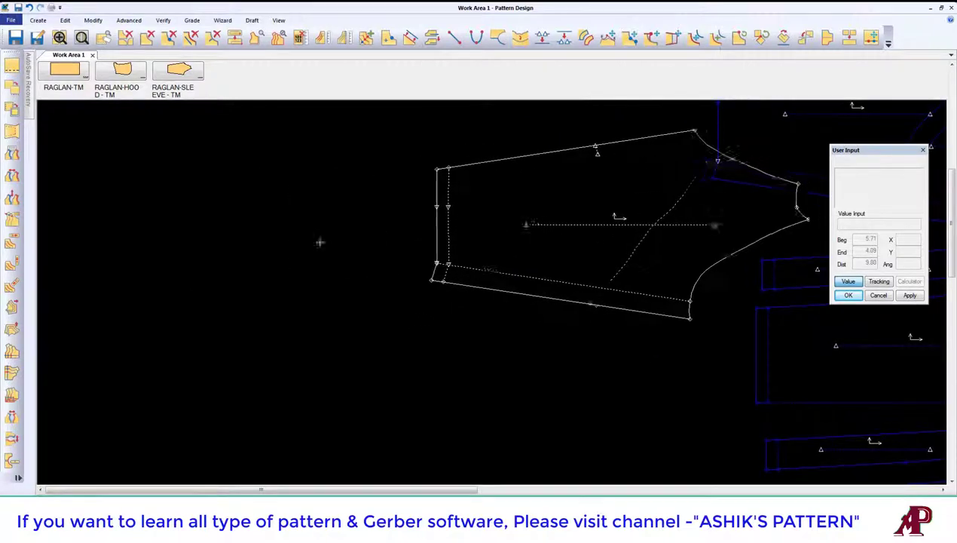
Start an Offset Even on the sleeve's left vertical edge, then cancel it.
{"action": "left_click", "coordinate": [409, 37]}
{"action": "left_click", "coordinate": [287, 224]}
{"action": "right_click", "coordinate": [288, 224]}
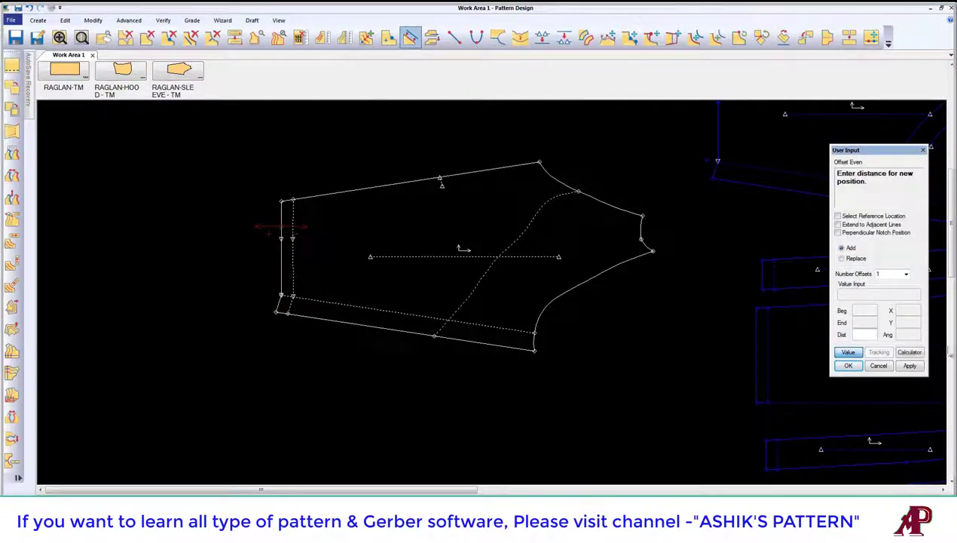
{"action": "left_click", "coordinate": [848, 352]}
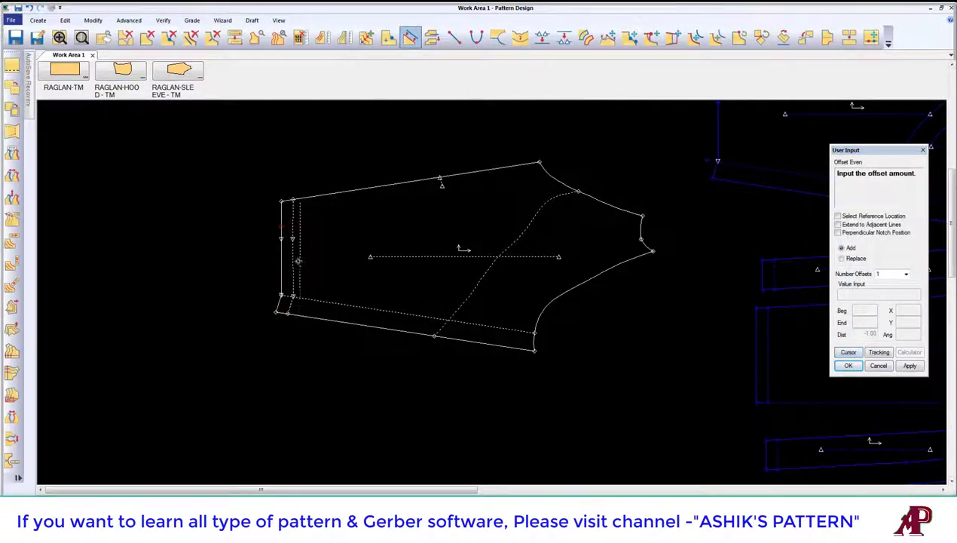
{"action": "right_click", "coordinate": [277, 221]}
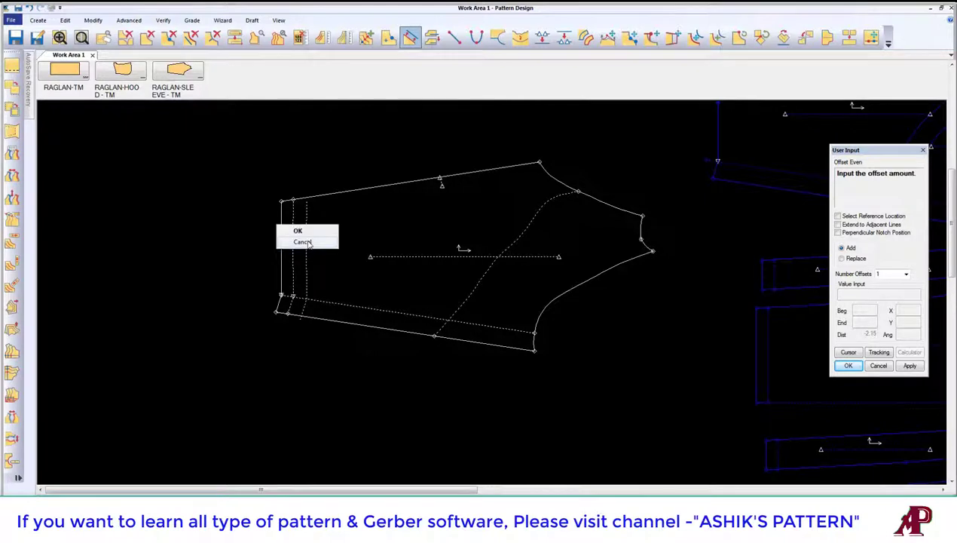
{"action": "left_click", "coordinate": [286, 228]}
Delete the raglan sleeve piece from the work area.
{"action": "right_click", "coordinate": [409, 204]}
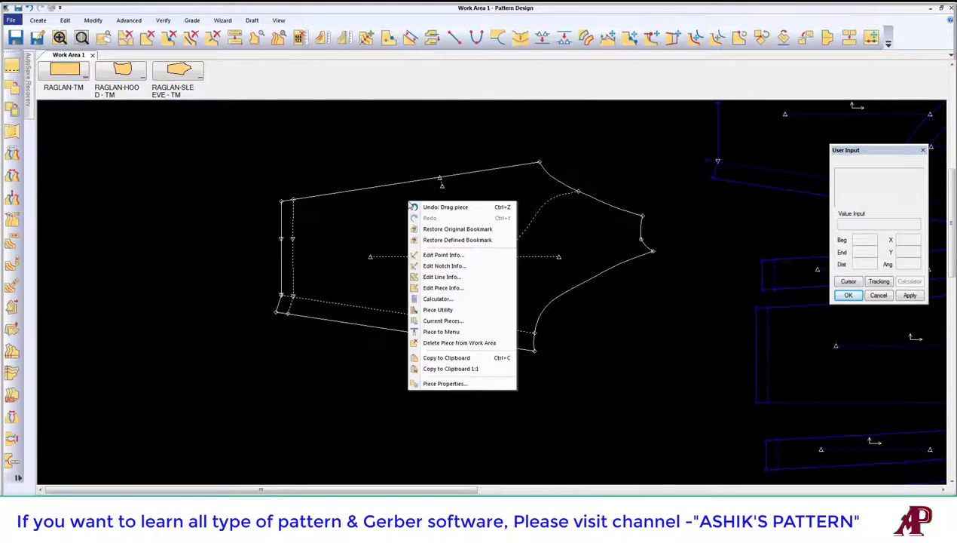
{"action": "left_click", "coordinate": [452, 342]}
{"action": "scroll", "coordinate": [724, 157], "scroll_direction": "down", "scroll_amount": 1}
{"action": "scroll", "coordinate": [652, 164], "scroll_direction": "up", "scroll_amount": 1}
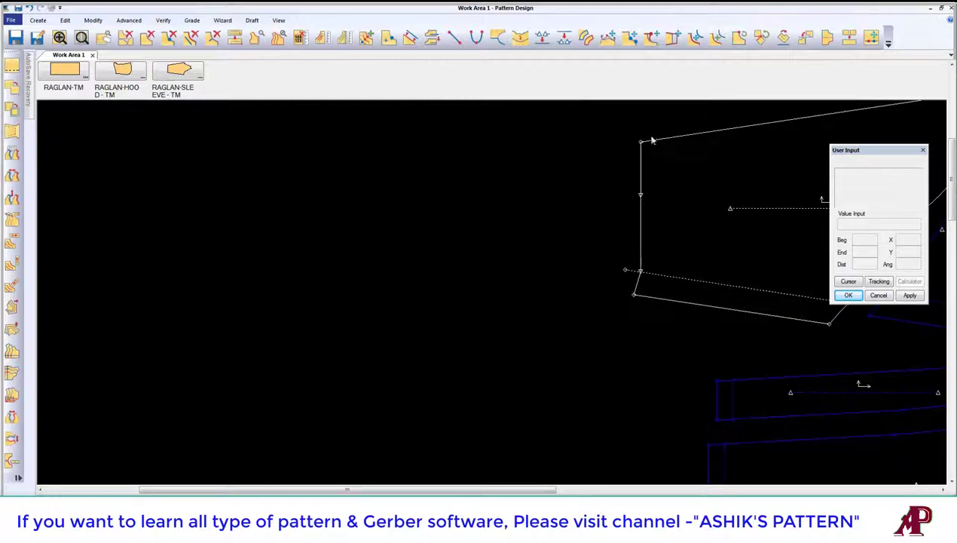
Create a binding strip of width 1 from the piece's vertical front edge.
{"action": "left_click", "coordinate": [19, 477]}
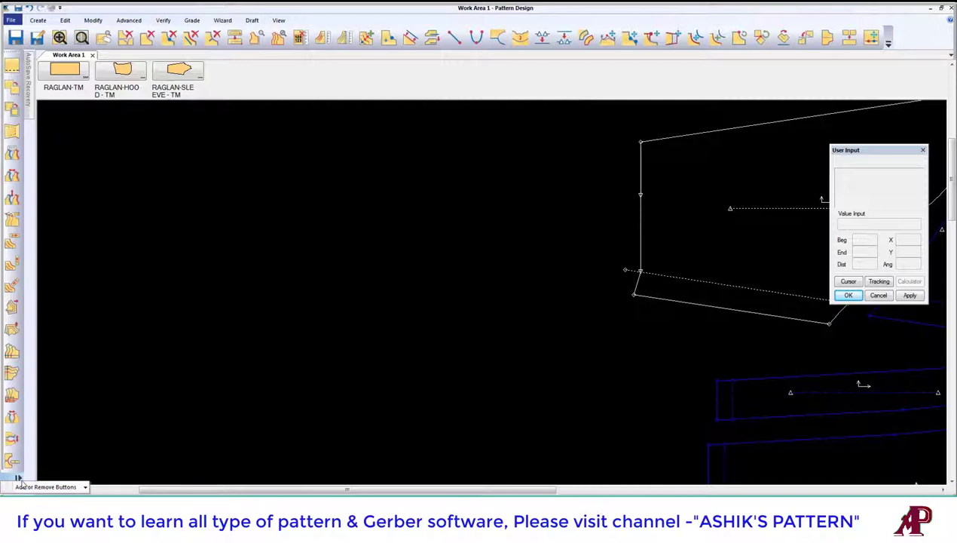
{"action": "left_click", "coordinate": [9, 457]}
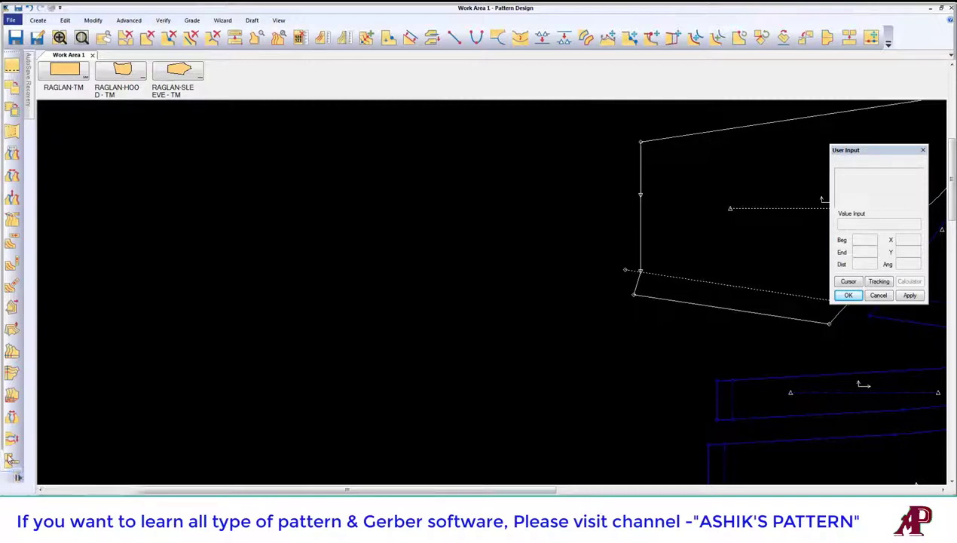
{"action": "left_click", "coordinate": [9, 457]}
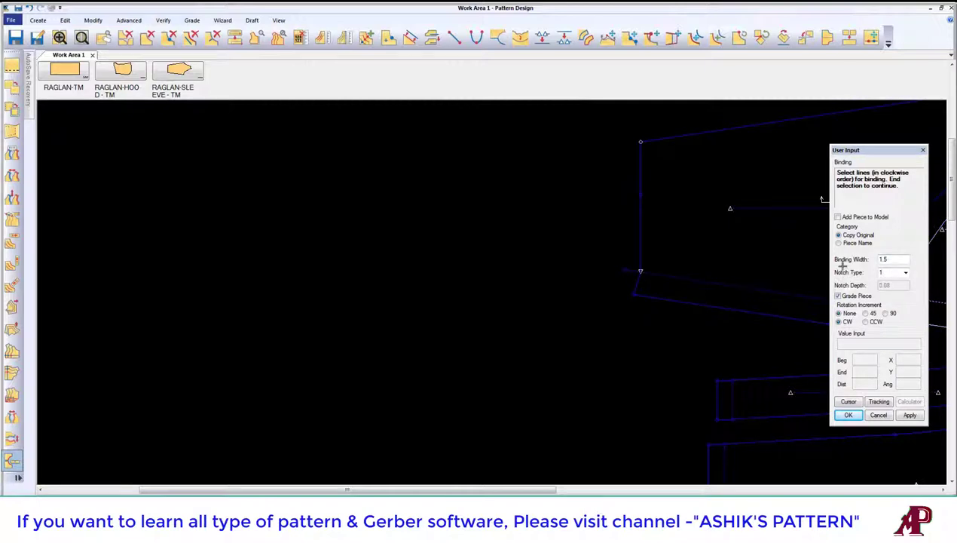
{"action": "left_click_drag", "start_coordinate": [890, 257], "coordinate": [872, 257]}
{"action": "type", "text": "1"}
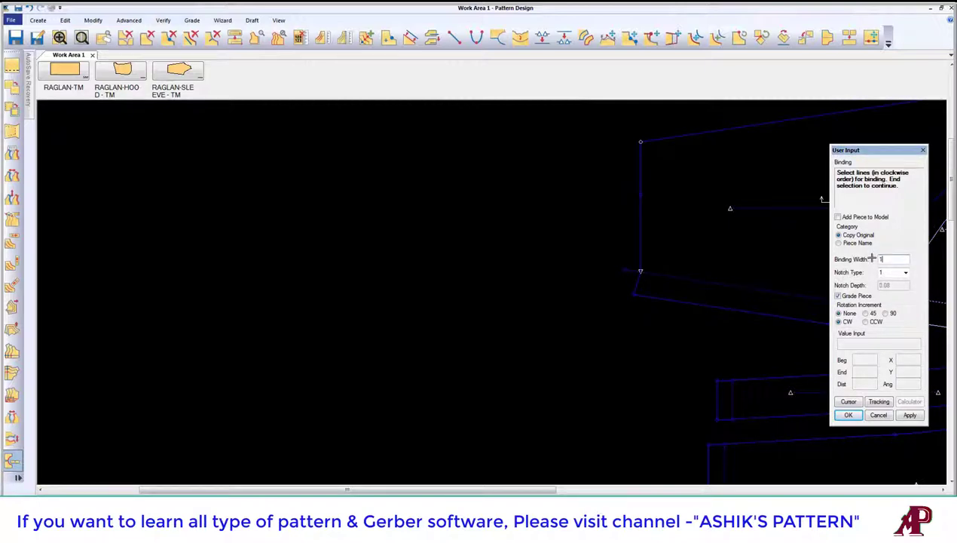
{"action": "left_click", "coordinate": [639, 236]}
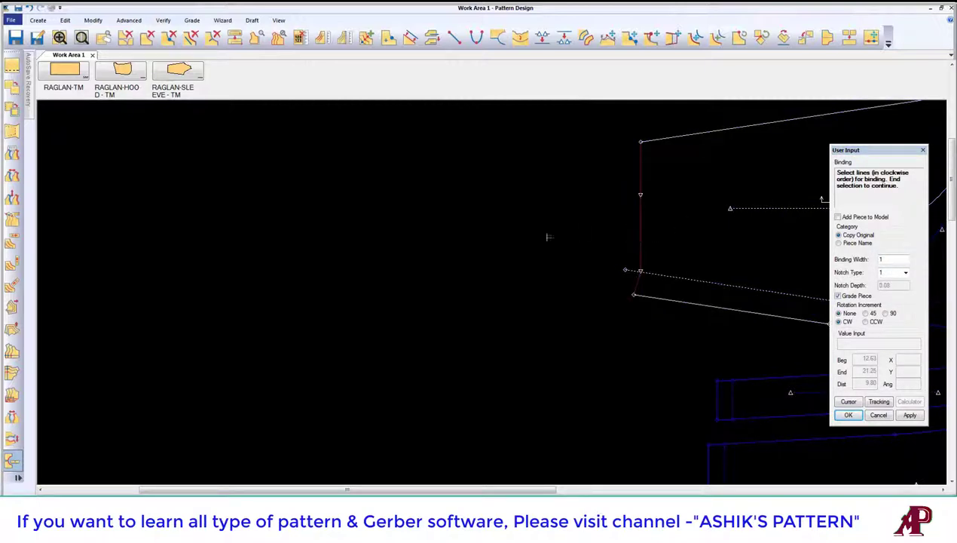
{"action": "right_click", "coordinate": [511, 239]}
{"action": "left_click", "coordinate": [511, 241]}
{"action": "right_click", "coordinate": [525, 214]}
{"action": "left_click", "coordinate": [514, 213]}
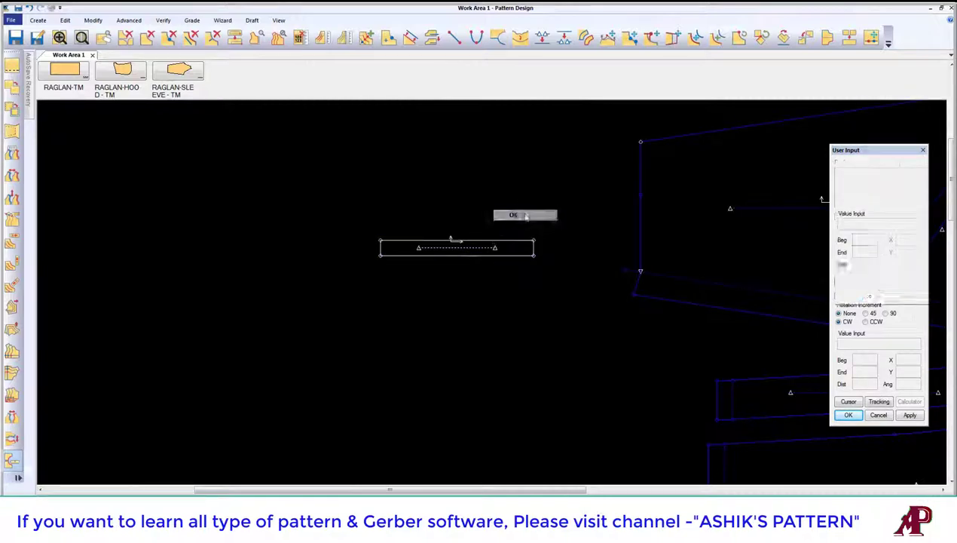
{"action": "left_click_drag", "start_coordinate": [483, 248], "coordinate": [500, 248]}
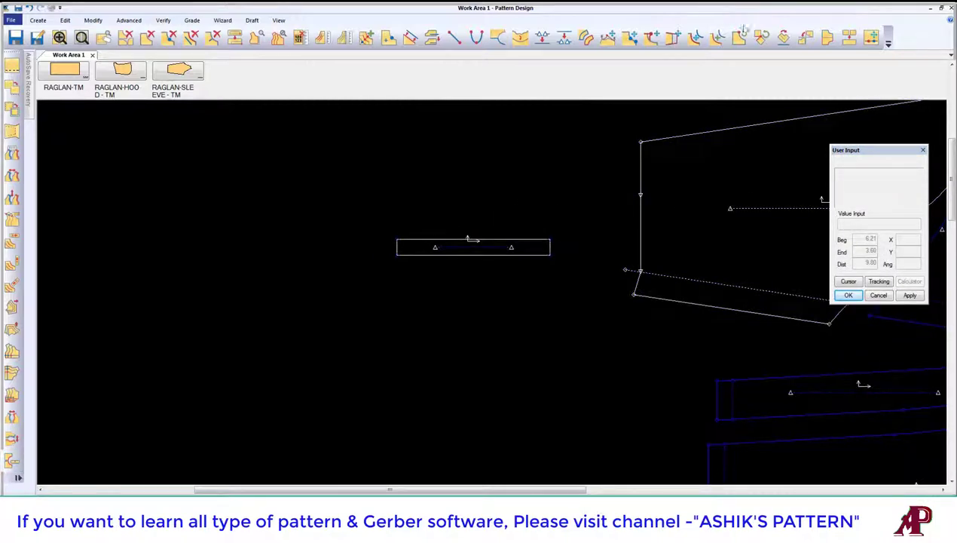
Rotate the binding strip 90° clockwise to upright and place it beside the piece.
{"action": "left_click", "coordinate": [784, 36]}
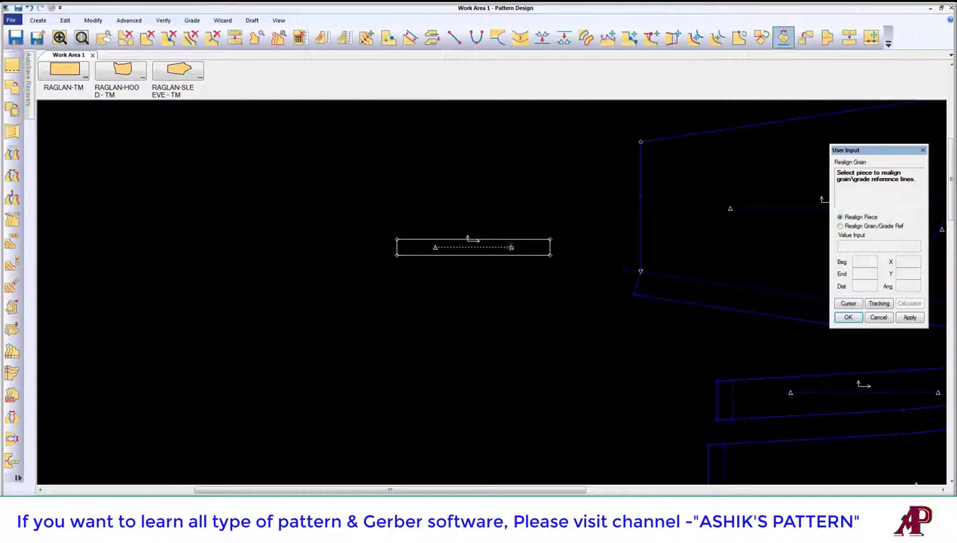
{"action": "left_click", "coordinate": [639, 173]}
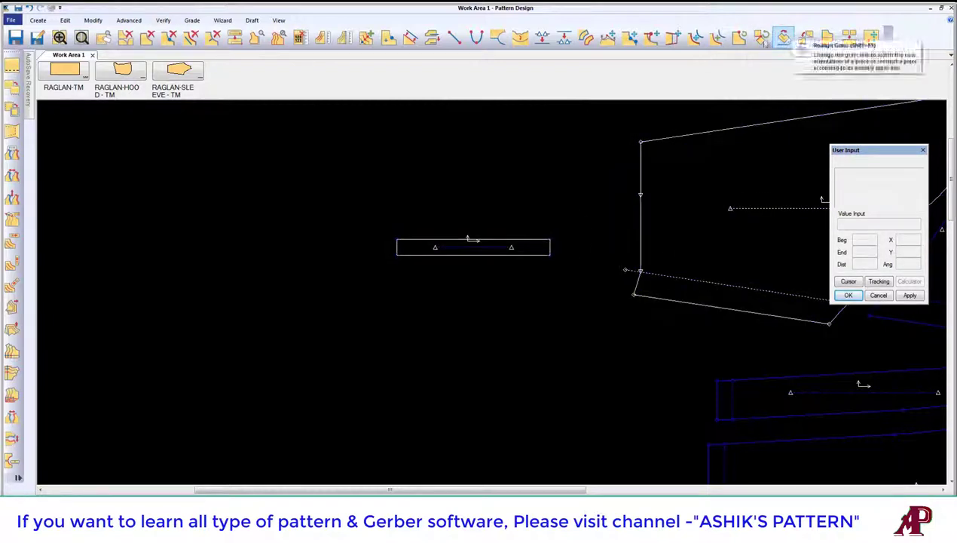
{"action": "left_click", "coordinate": [520, 247]}
{"action": "right_click", "coordinate": [563, 203]}
{"action": "left_click", "coordinate": [564, 203]}
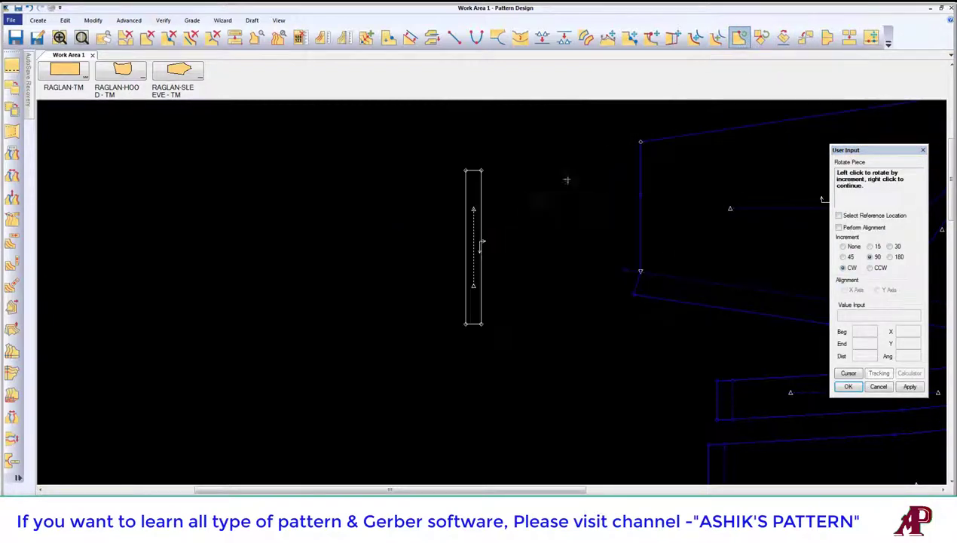
{"action": "right_click", "coordinate": [537, 176]}
{"action": "left_click", "coordinate": [564, 191]}
{"action": "left_click", "coordinate": [571, 240]}
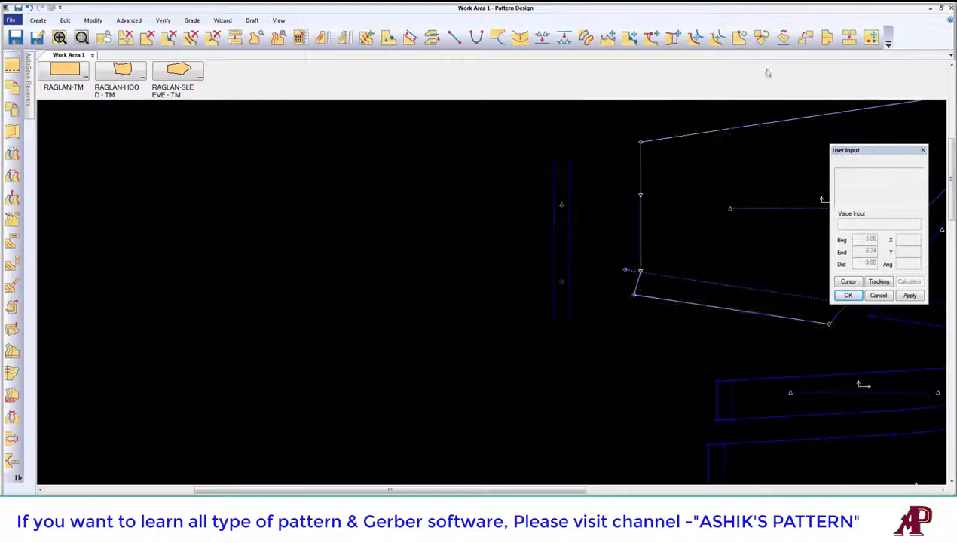
{"action": "scroll", "coordinate": [580, 203], "scroll_direction": "up", "scroll_amount": 2}
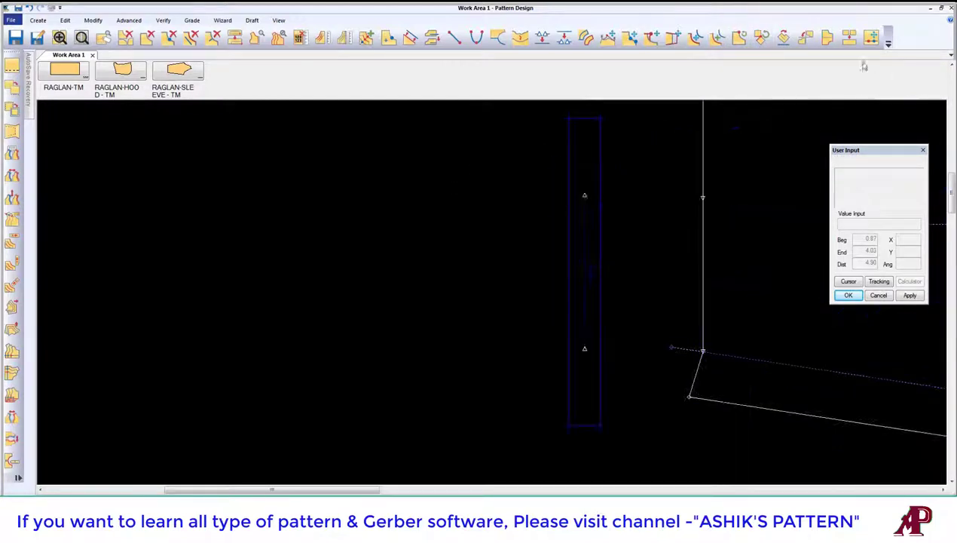
Realign the binding strip's grain line to horizontal.
{"action": "left_click", "coordinate": [783, 37]}
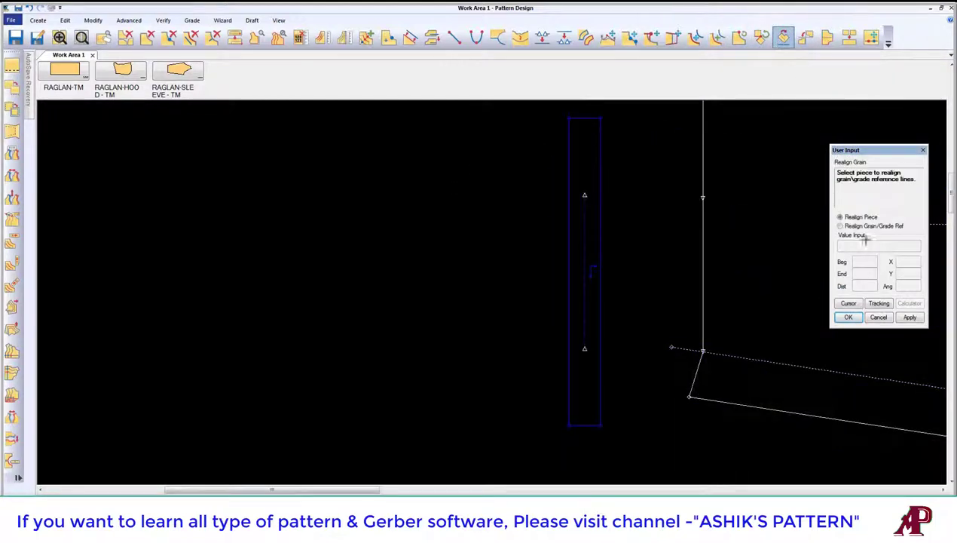
{"action": "left_click", "coordinate": [586, 264]}
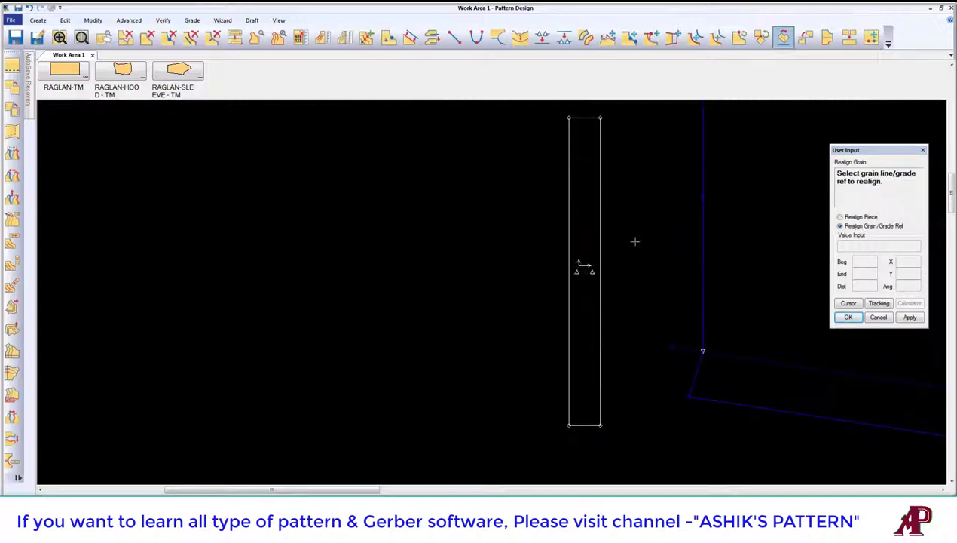
{"action": "right_click", "coordinate": [617, 266]}
{"action": "left_click", "coordinate": [624, 242]}
{"action": "scroll", "coordinate": [765, 320], "scroll_direction": "down", "scroll_amount": 1}
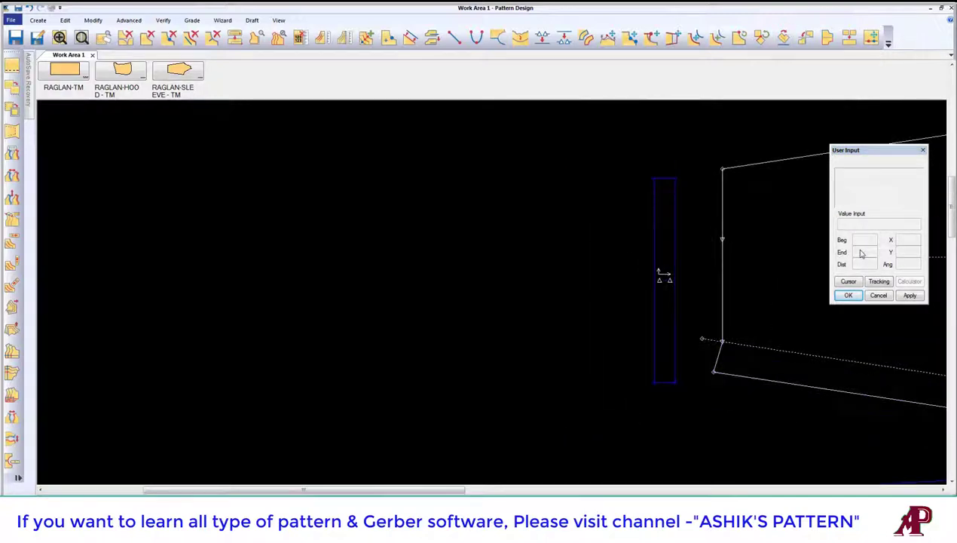
Mirror the binding strip along its edge with Fold after Mirror enabled.
{"action": "left_click", "coordinate": [827, 37]}
{"action": "left_click", "coordinate": [657, 230]}
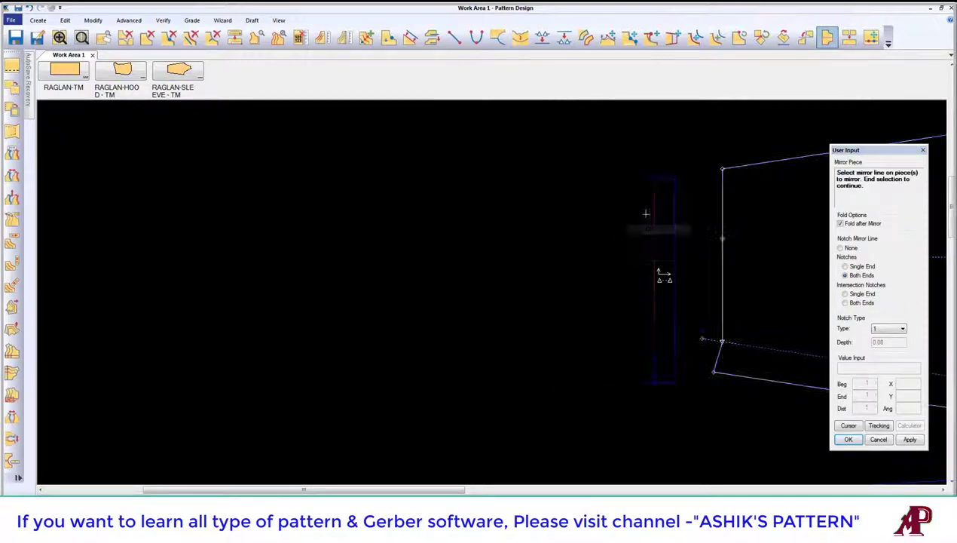
{"action": "right_click", "coordinate": [641, 215]}
{"action": "left_click", "coordinate": [637, 213]}
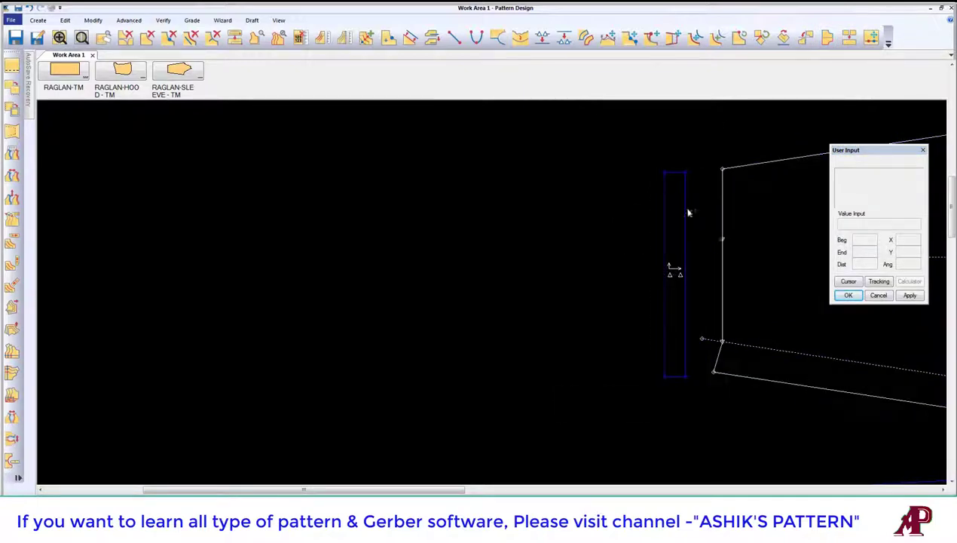
{"action": "scroll", "coordinate": [669, 267], "scroll_direction": "down", "scroll_amount": 2}
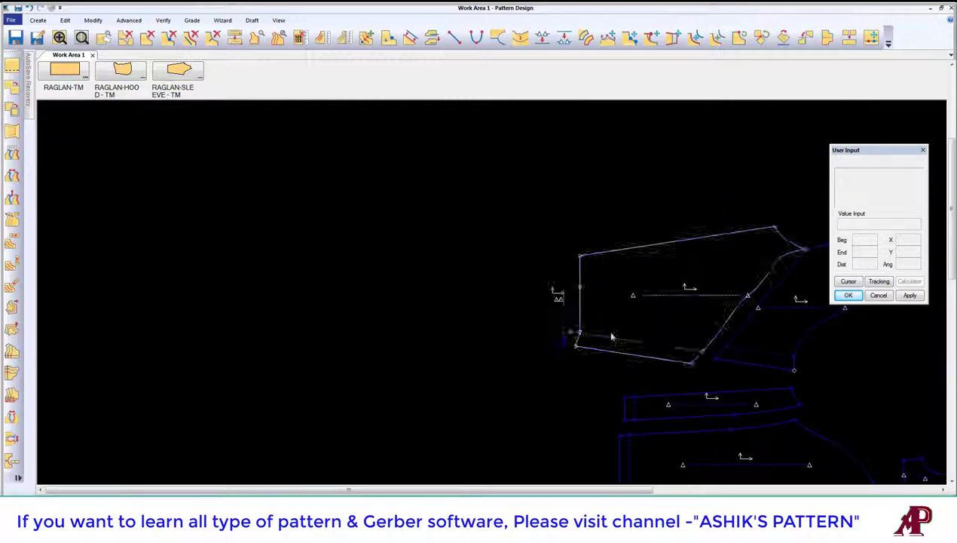
{"action": "scroll", "coordinate": [613, 336], "scroll_direction": "down", "scroll_amount": 2}
{"action": "scroll", "coordinate": [453, 342], "scroll_direction": "up", "scroll_amount": 1}
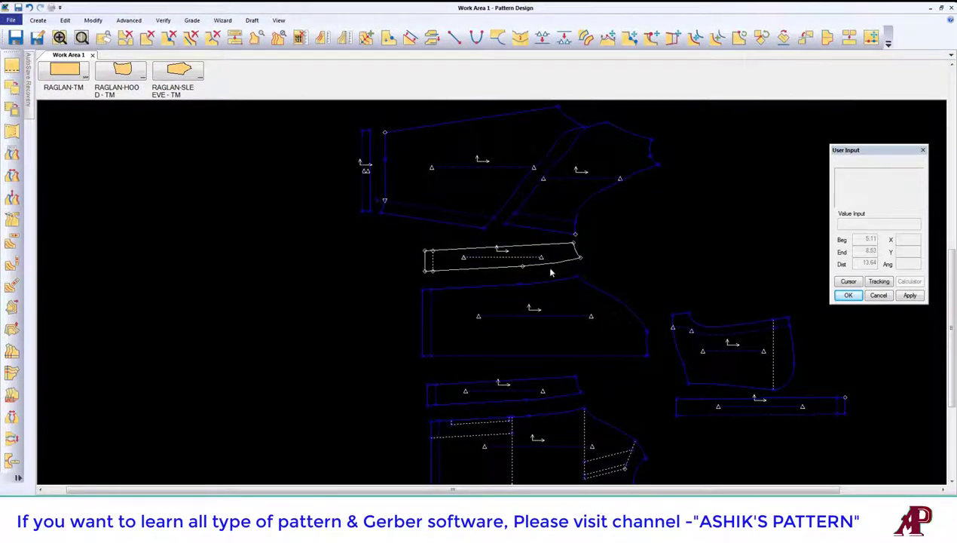
Drop the floating piece among the pattern pieces and select another piece.
{"action": "scroll", "coordinate": [545, 265], "scroll_direction": "down", "scroll_amount": 2}
{"action": "scroll", "coordinate": [708, 352], "scroll_direction": "up", "scroll_amount": 3}
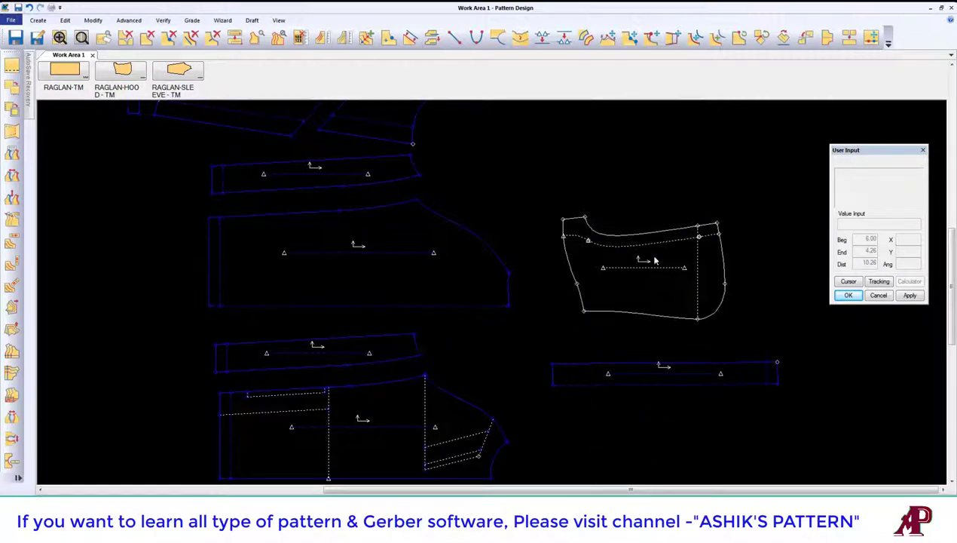
{"action": "left_click", "coordinate": [696, 377]}
{"action": "left_click", "coordinate": [494, 452]}
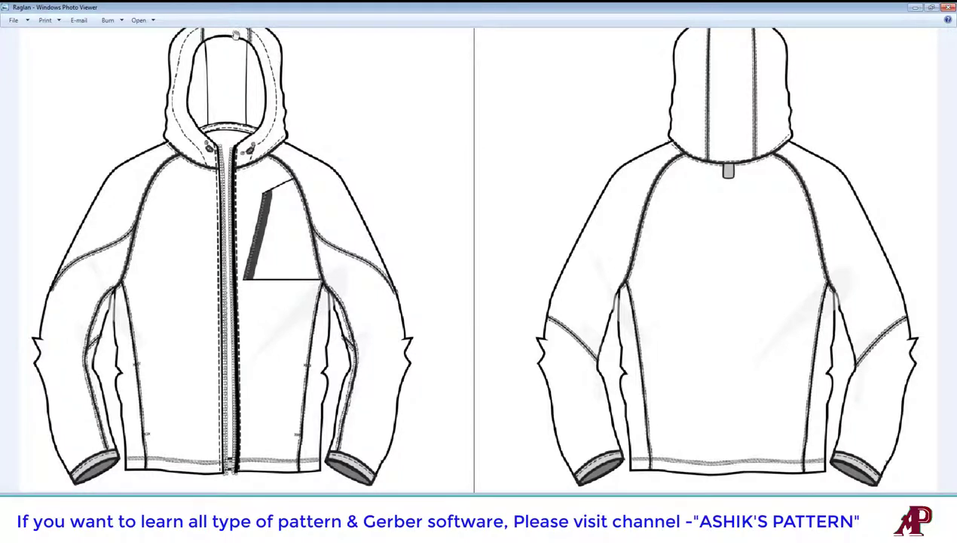
Drag the zoomed sketch down to view the top of the hood.
{"action": "left_click_drag", "start_coordinate": [239, 118], "coordinate": [266, 209]}
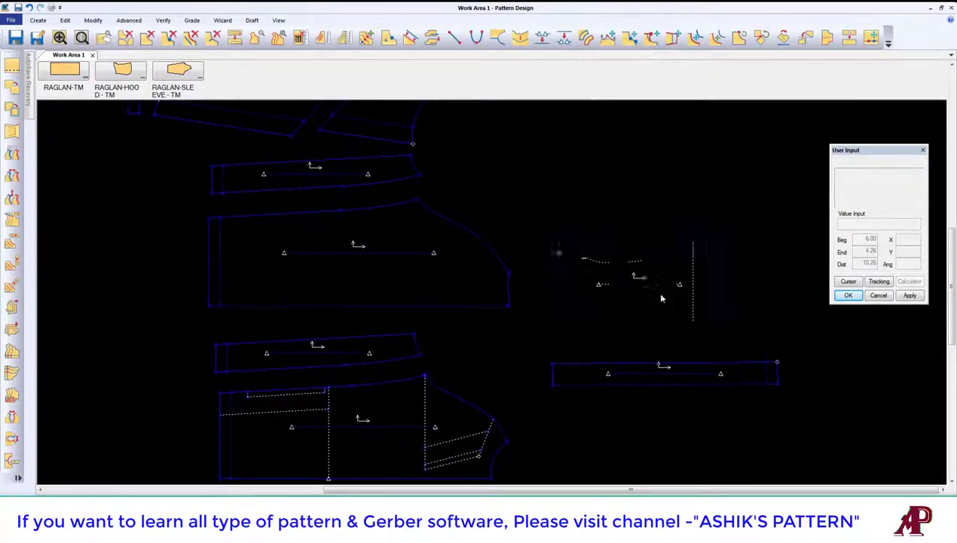
Set the long strip down and shift the large piece slightly left and down.
{"action": "left_click", "coordinate": [686, 384]}
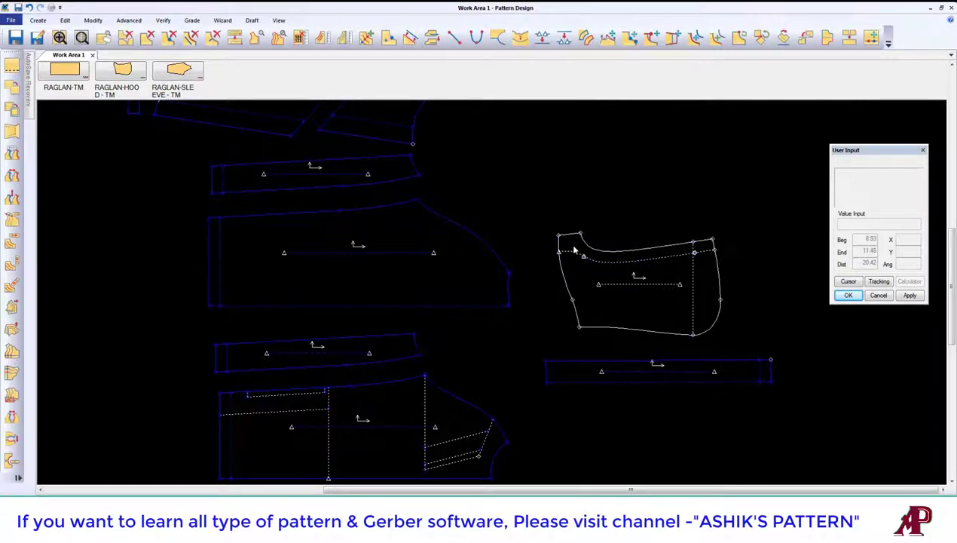
{"action": "scroll", "coordinate": [559, 190], "scroll_direction": "down", "scroll_amount": 2}
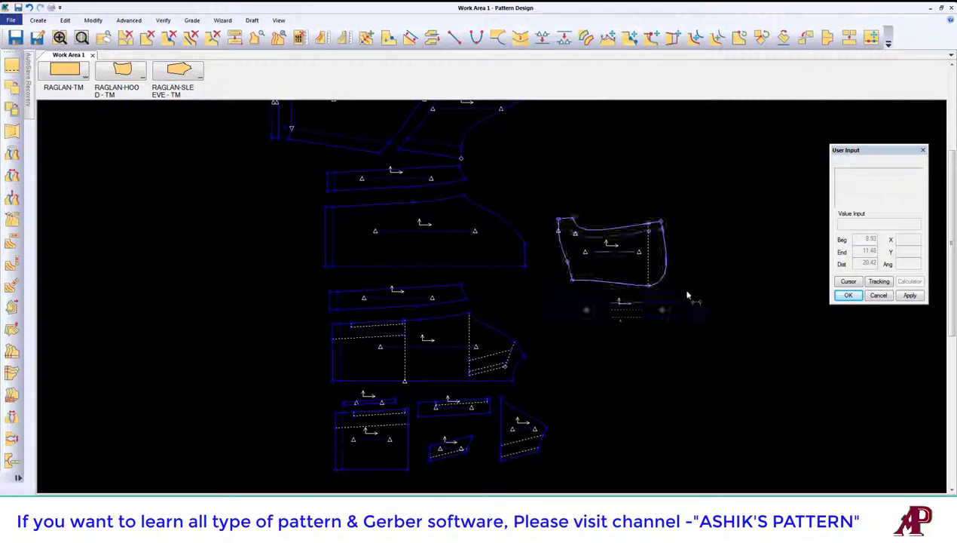
{"action": "scroll", "coordinate": [452, 458], "scroll_direction": "up", "scroll_amount": 2}
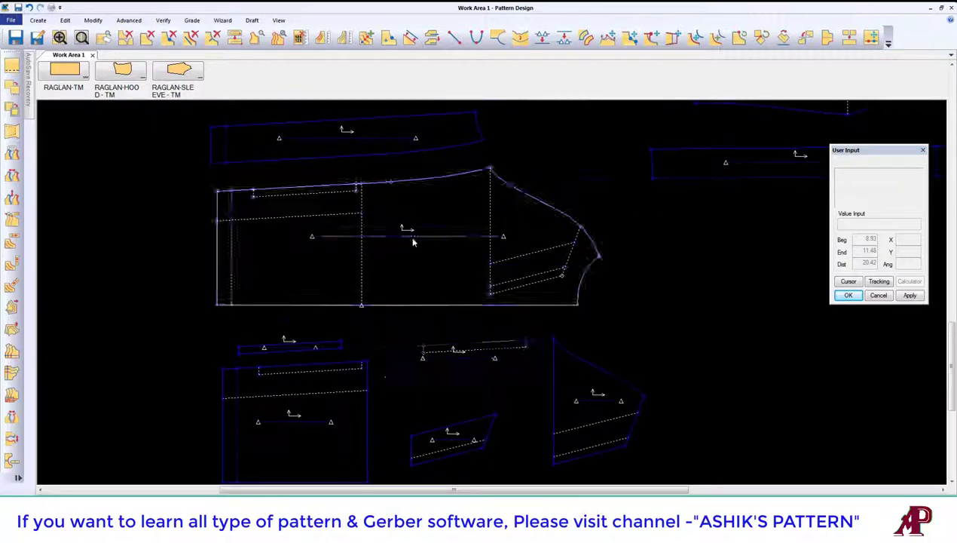
{"action": "scroll", "coordinate": [400, 229], "scroll_direction": "down", "scroll_amount": 1}
{"action": "left_click_drag", "start_coordinate": [410, 265], "coordinate": [405, 270]}
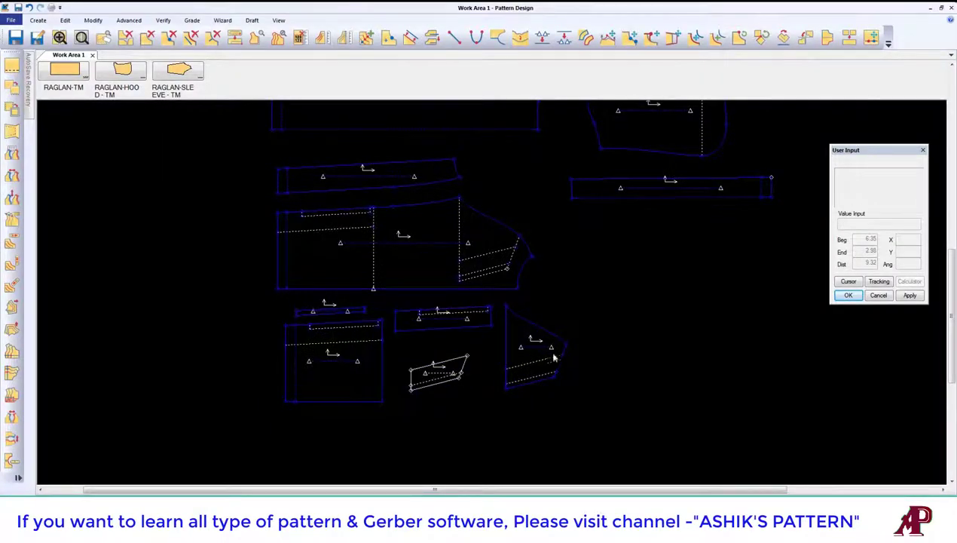
Rearrange the triangle, parallelogram, rectangle and small strip pieces in the lower row.
{"action": "left_click", "coordinate": [553, 351]}
{"action": "left_click", "coordinate": [437, 369]}
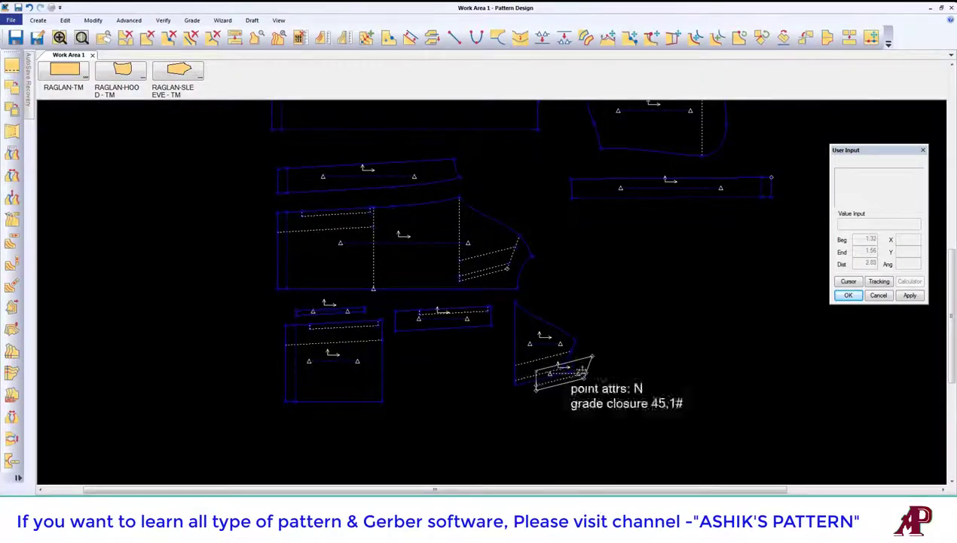
{"action": "left_click", "coordinate": [600, 362]}
{"action": "left_click", "coordinate": [339, 360]}
{"action": "left_click", "coordinate": [324, 373]}
{"action": "left_click", "coordinate": [441, 313]}
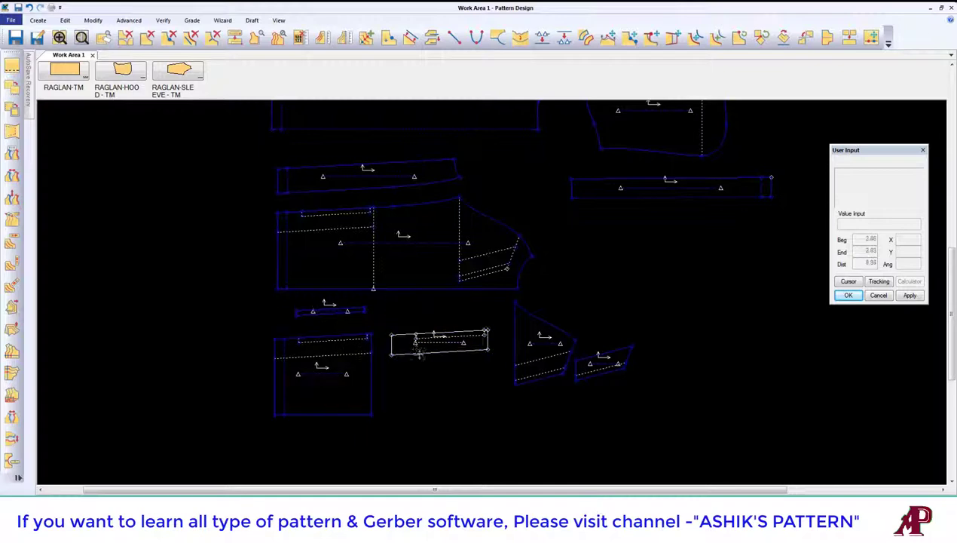
{"action": "left_click", "coordinate": [422, 370]}
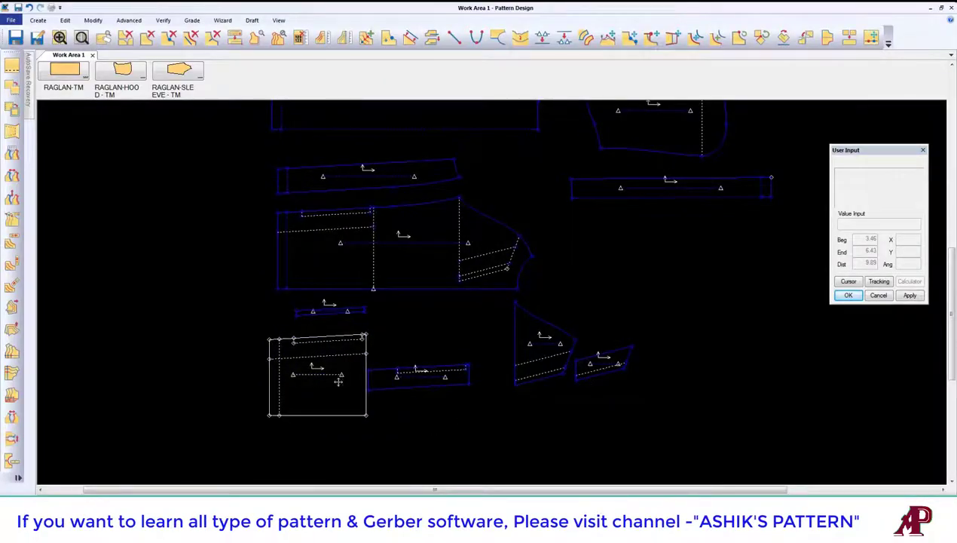
{"action": "left_click_drag", "start_coordinate": [284, 400], "coordinate": [308, 400]}
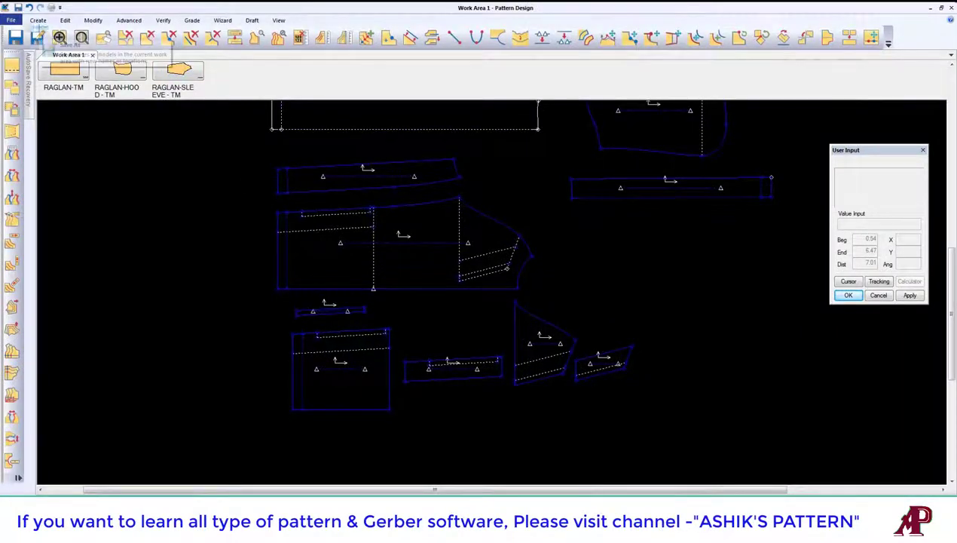
Copy the rectangular piece and place the copy to the left of the original.
{"action": "left_click", "coordinate": [38, 20]}
{"action": "left_click", "coordinate": [306, 55]}
{"action": "left_click", "coordinate": [309, 341]}
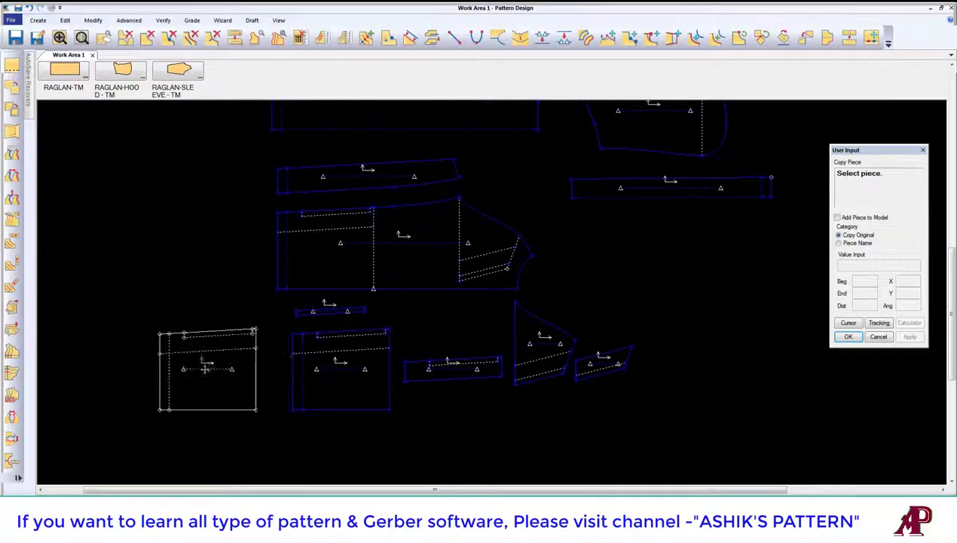
{"action": "right_click", "coordinate": [231, 316]}
{"action": "left_click", "coordinate": [250, 324]}
{"action": "scroll", "coordinate": [239, 347], "scroll_direction": "up", "scroll_amount": 2}
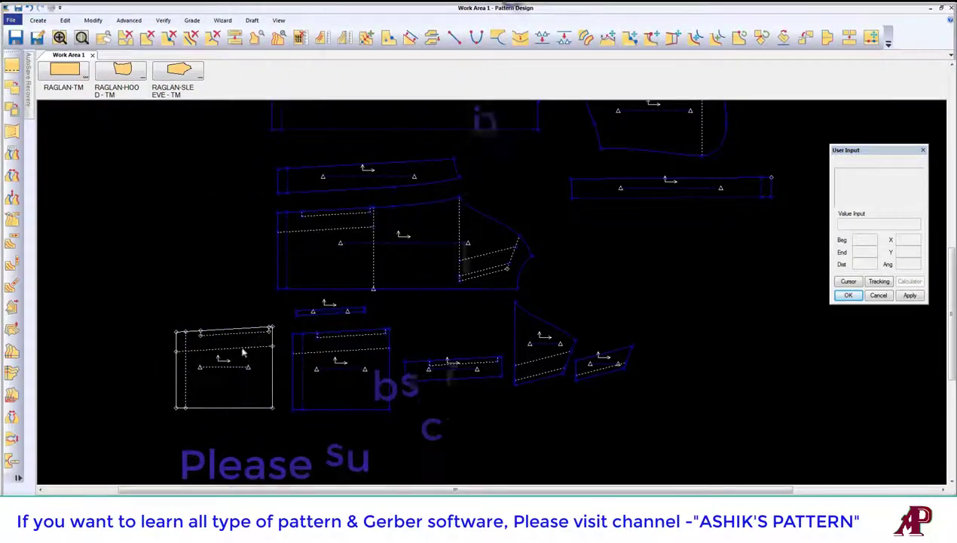
{"action": "scroll", "coordinate": [226, 358], "scroll_direction": "up", "scroll_amount": 2}
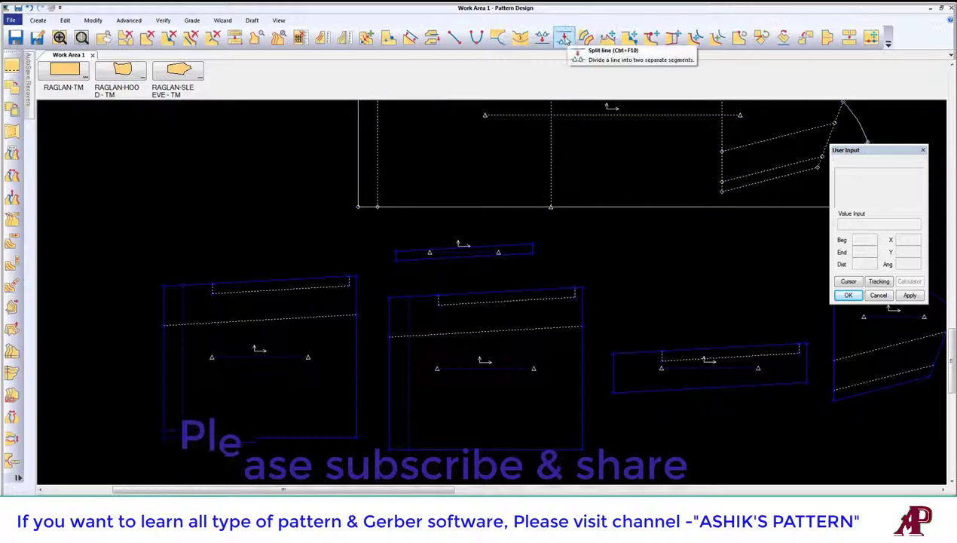
Raise the copy's top line with Offset Even, replacing the original line.
{"action": "left_click", "coordinate": [410, 37]}
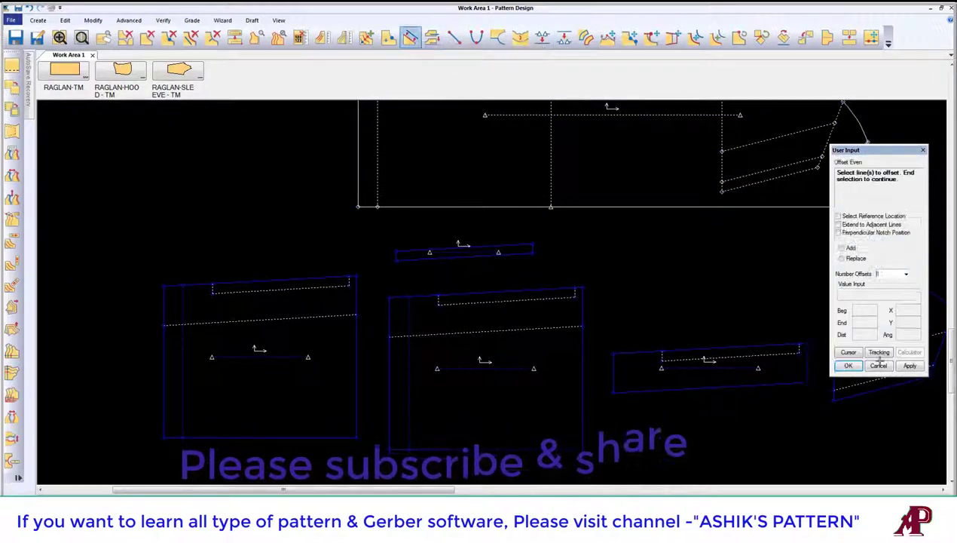
{"action": "left_click", "coordinate": [841, 258]}
{"action": "left_click", "coordinate": [322, 278]}
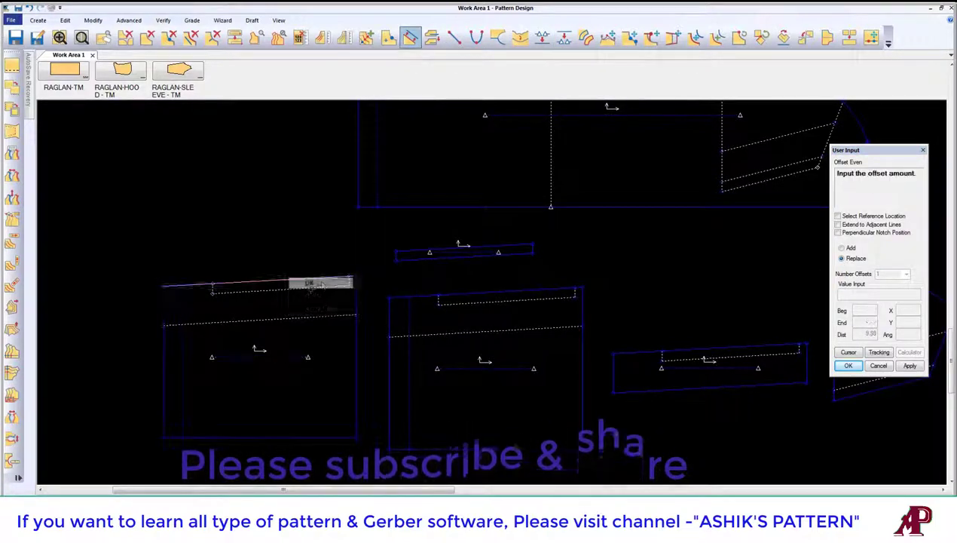
{"action": "right_click", "coordinate": [300, 292]}
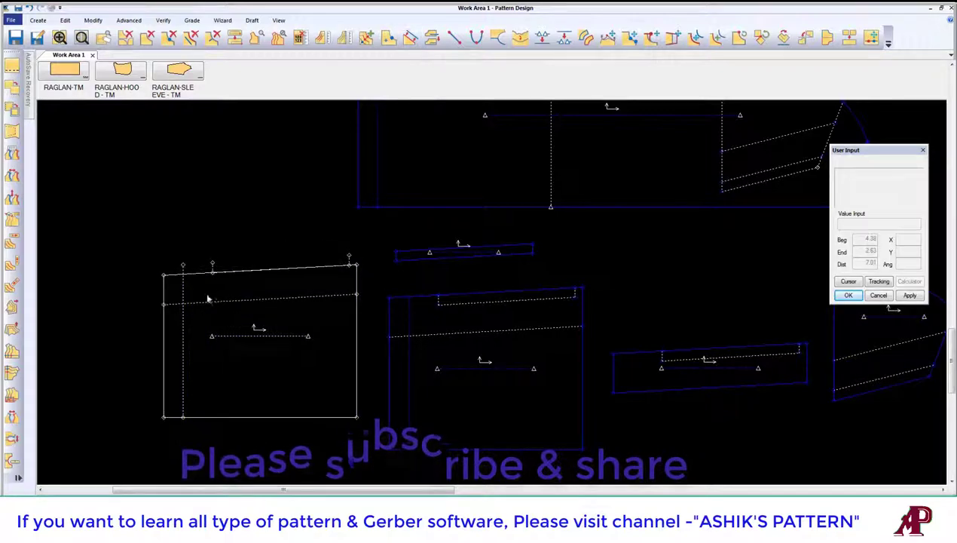
{"action": "scroll", "coordinate": [208, 299], "scroll_direction": "up", "scroll_amount": 2}
{"action": "scroll", "coordinate": [563, 276], "scroll_direction": "down", "scroll_amount": 2}
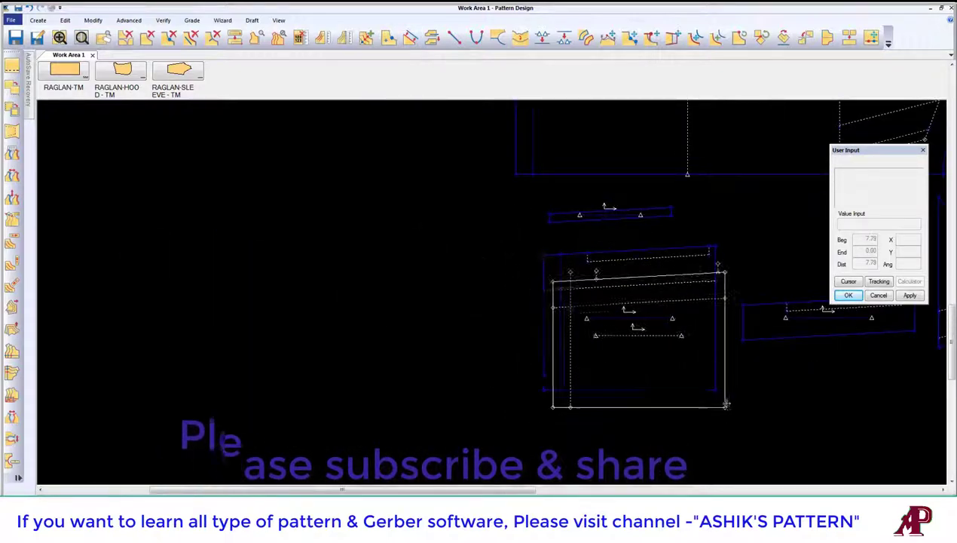
{"action": "left_click", "coordinate": [561, 381]}
{"action": "scroll", "coordinate": [402, 248], "scroll_direction": "up", "scroll_amount": 2}
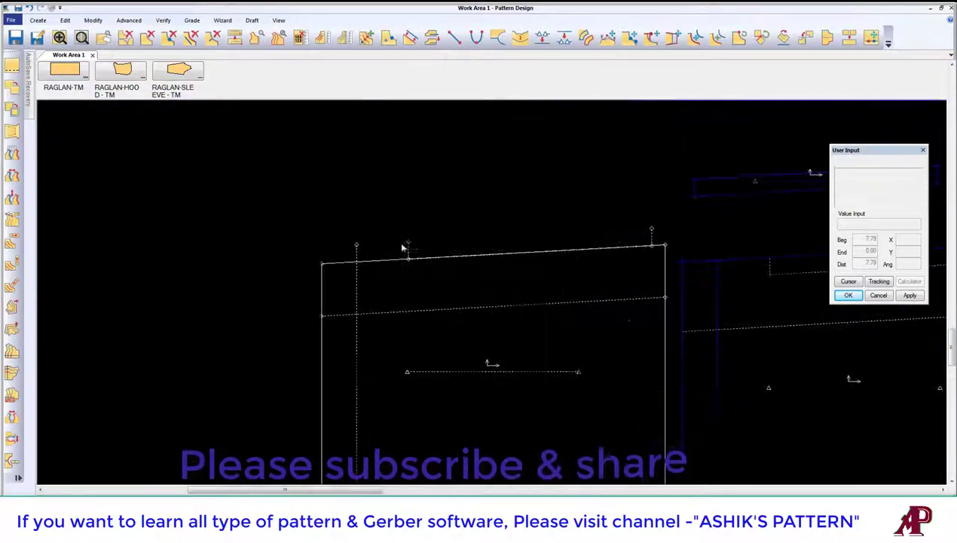
Delete the copy's dotted internal lines, leaving only outline and grain line.
{"action": "key", "text": "Delete"}
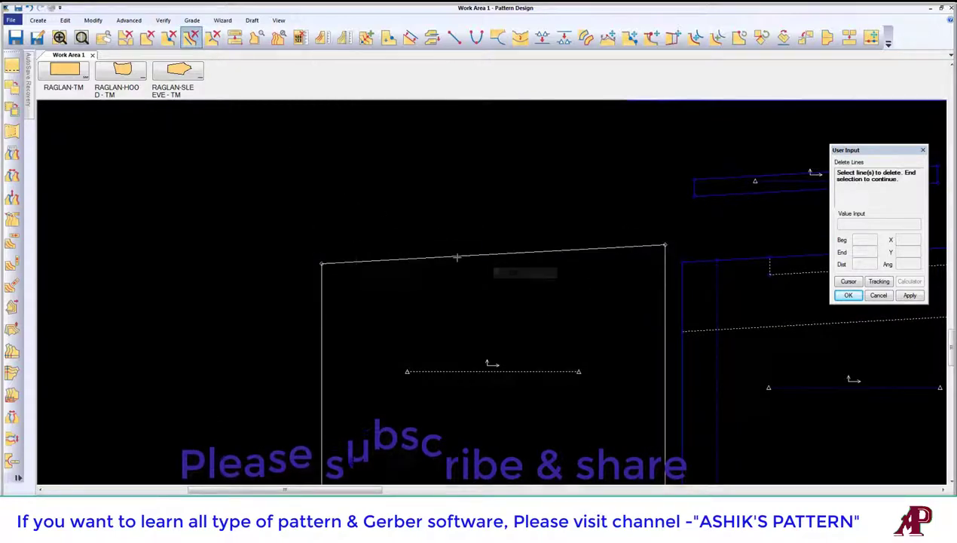
{"action": "scroll", "coordinate": [340, 148], "scroll_direction": "down", "scroll_amount": 4}
{"action": "scroll", "coordinate": [384, 196], "scroll_direction": "up", "scroll_amount": 2}
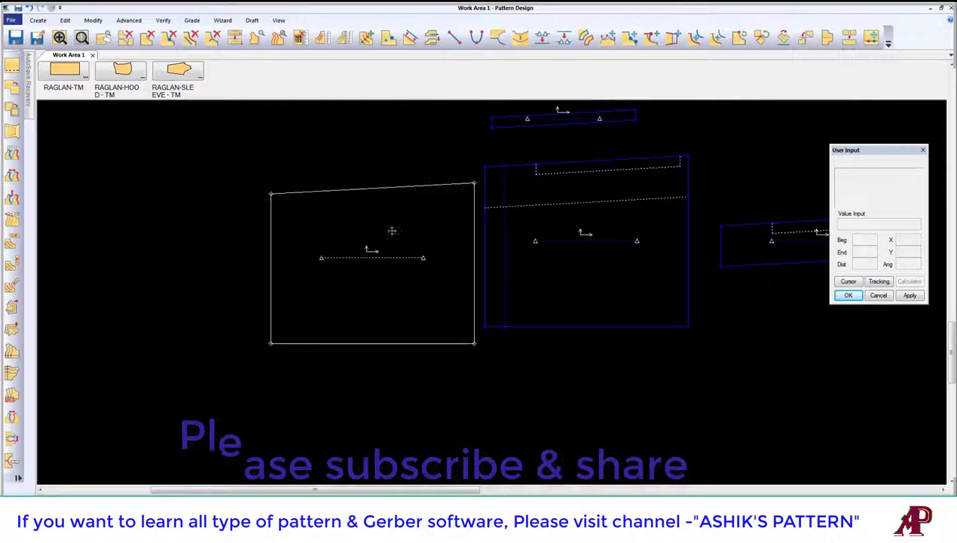
{"action": "scroll", "coordinate": [517, 335], "scroll_direction": "down", "scroll_amount": 2}
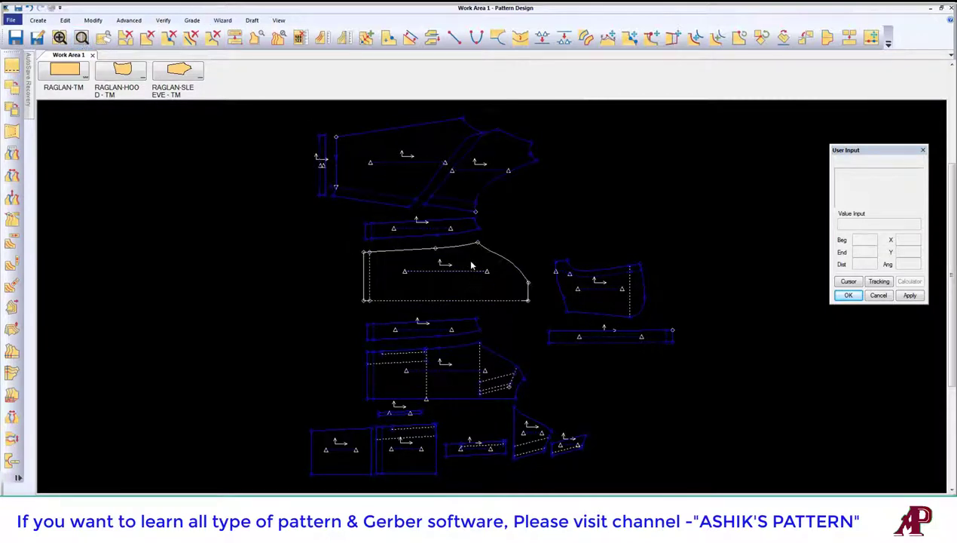
Save the sleeve pieces as AccuMark pieces, including RAGLAN-SLEEVE, after two cancelled attempts.
{"action": "left_click", "coordinate": [36, 37]}
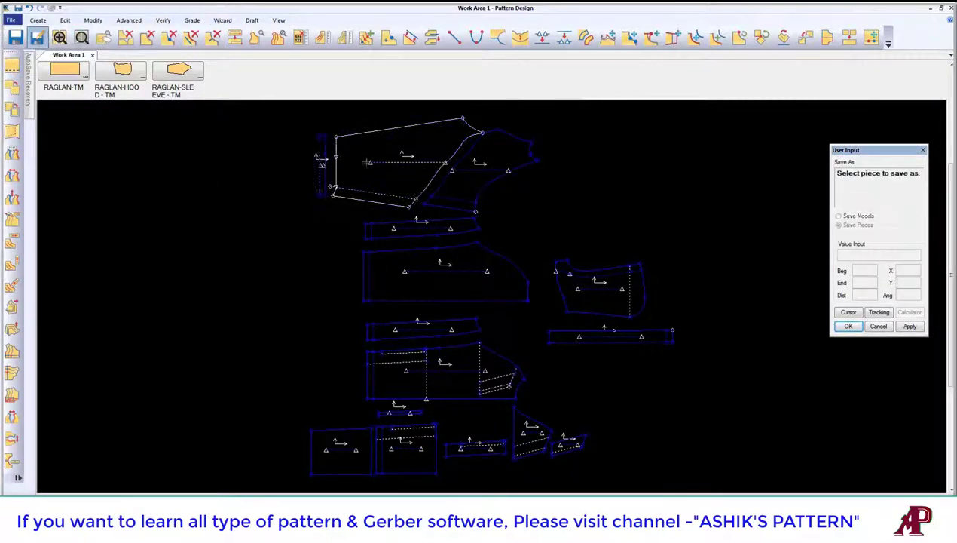
{"action": "left_click", "coordinate": [322, 162]}
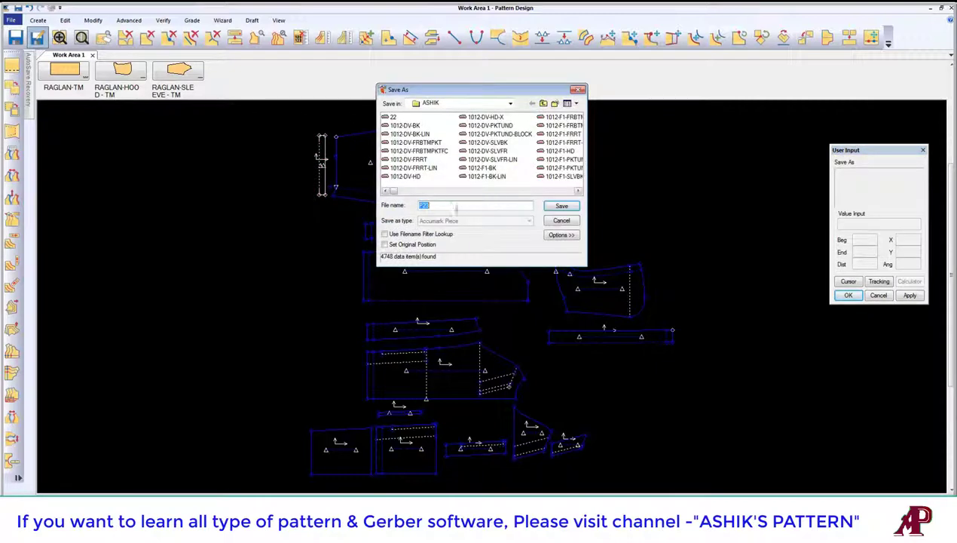
{"action": "left_click", "coordinate": [556, 220]}
{"action": "left_click", "coordinate": [36, 36]}
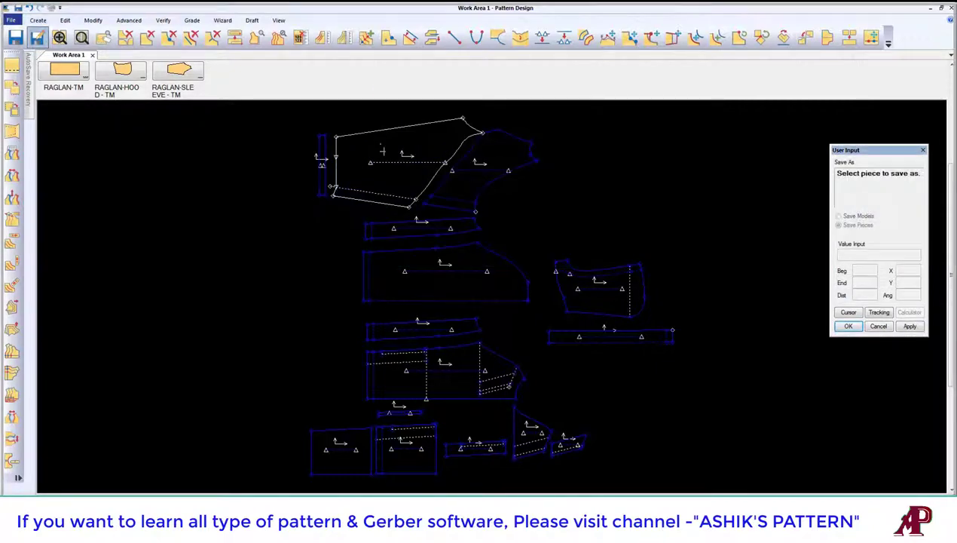
{"action": "left_click", "coordinate": [322, 162]}
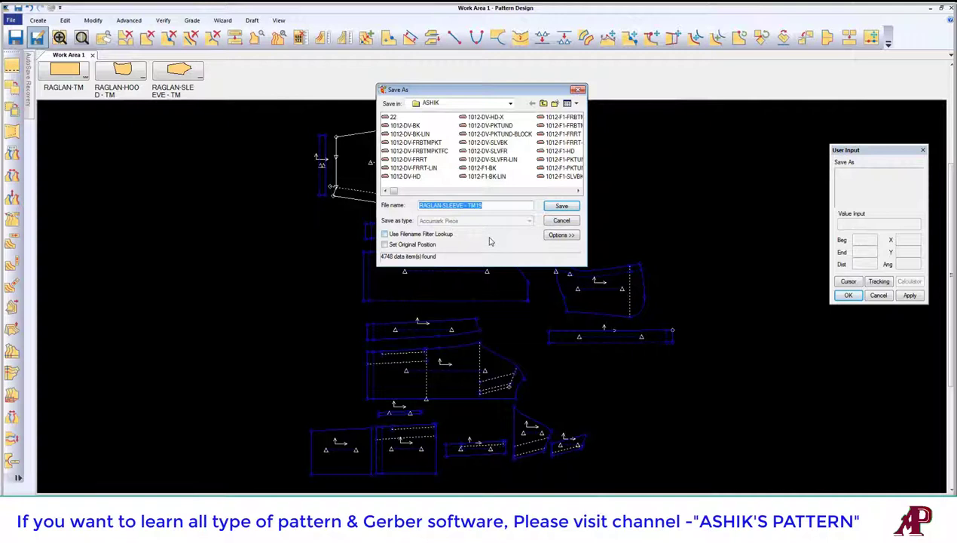
{"action": "left_click", "coordinate": [563, 220]}
{"action": "left_click", "coordinate": [36, 37]}
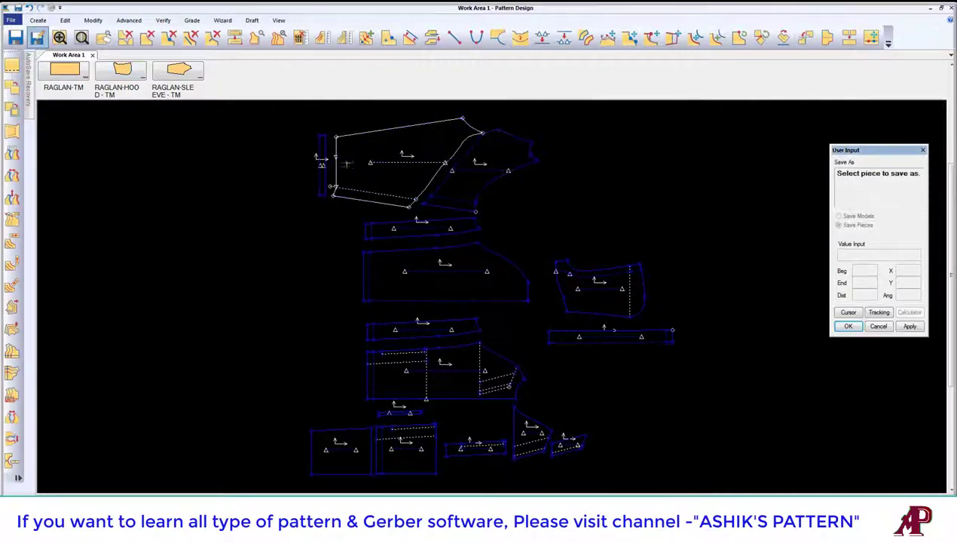
{"action": "left_click", "coordinate": [322, 162]}
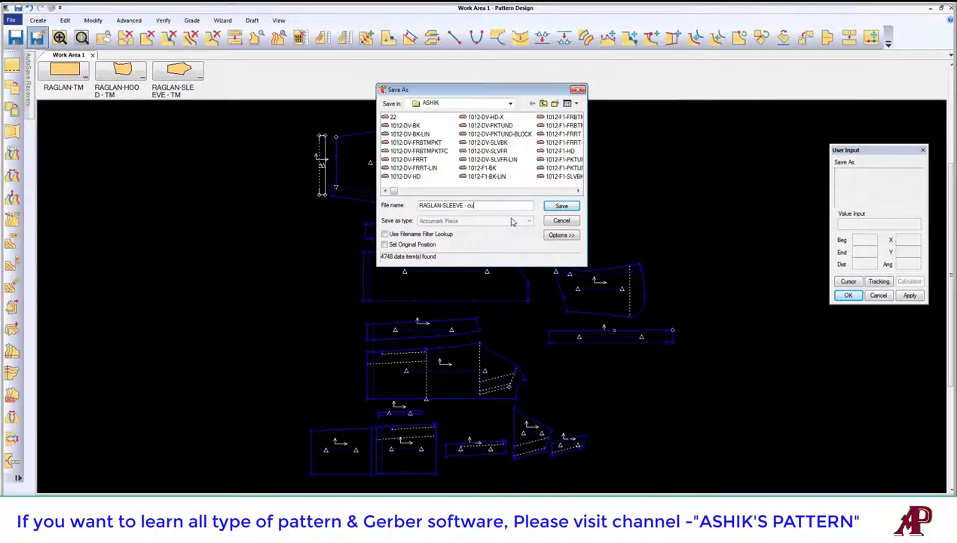
{"action": "left_click", "coordinate": [561, 206]}
{"action": "left_click", "coordinate": [474, 161]}
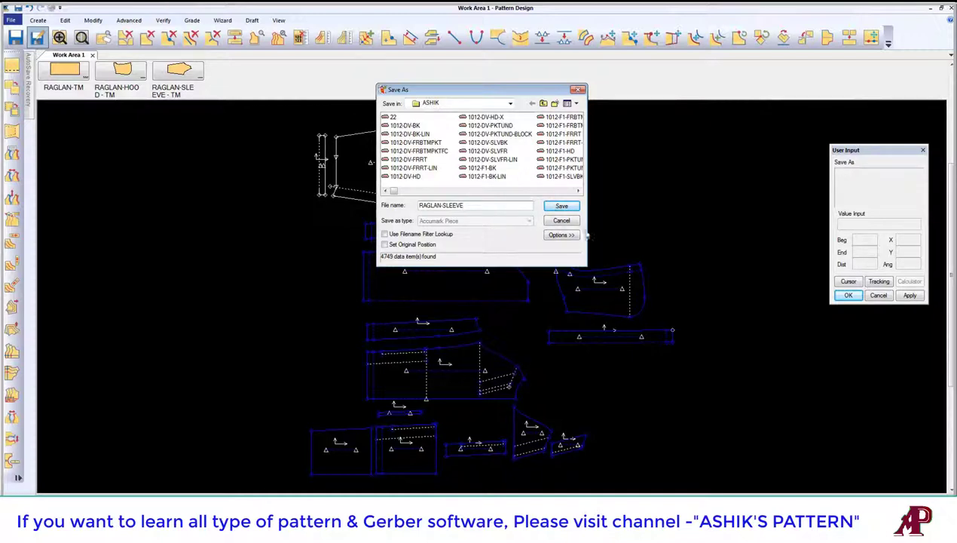
{"action": "left_click", "coordinate": [562, 206]}
Save two more pieces under edited names and the back strip as RAGLAN-bk.
{"action": "left_click", "coordinate": [508, 166]}
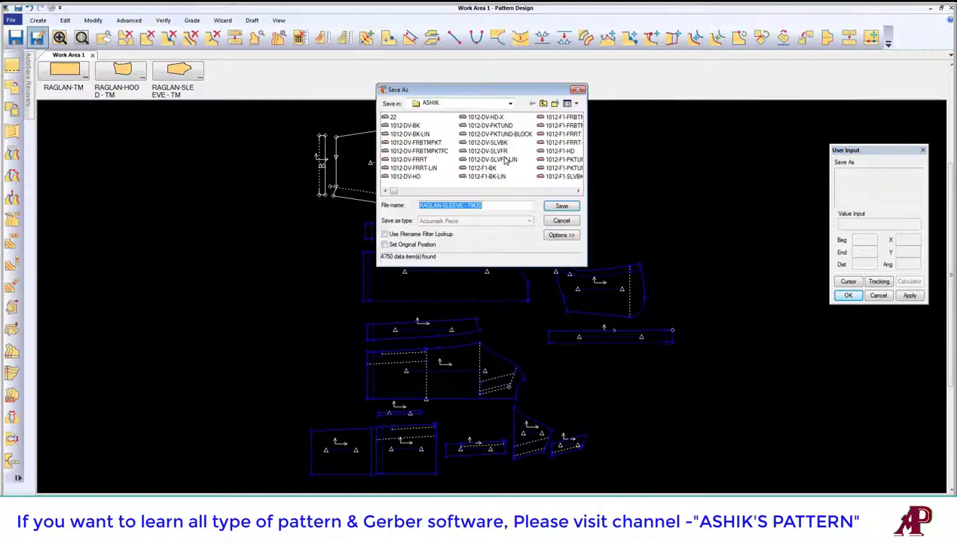
{"action": "left_click", "coordinate": [504, 208]}
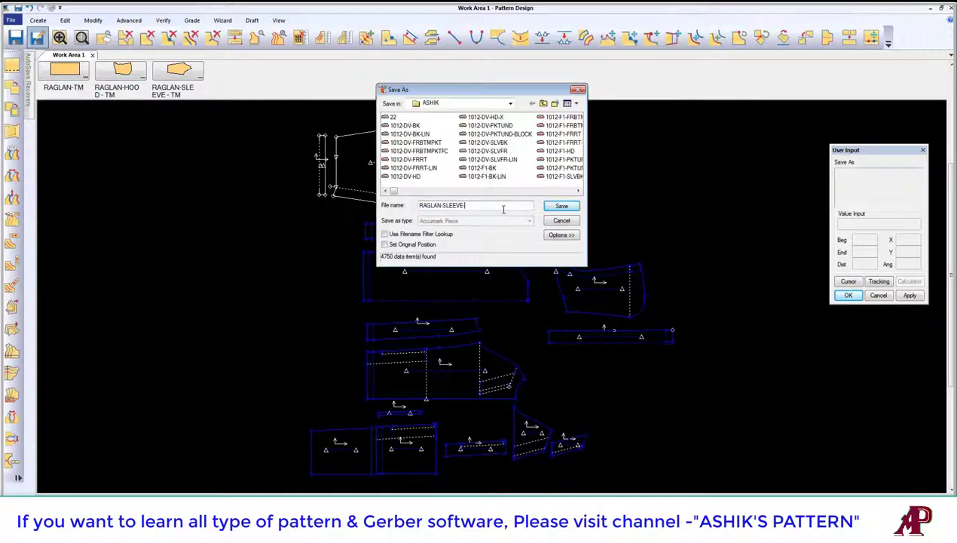
{"action": "type", "text": "top"}
{"action": "key", "text": "Return"}
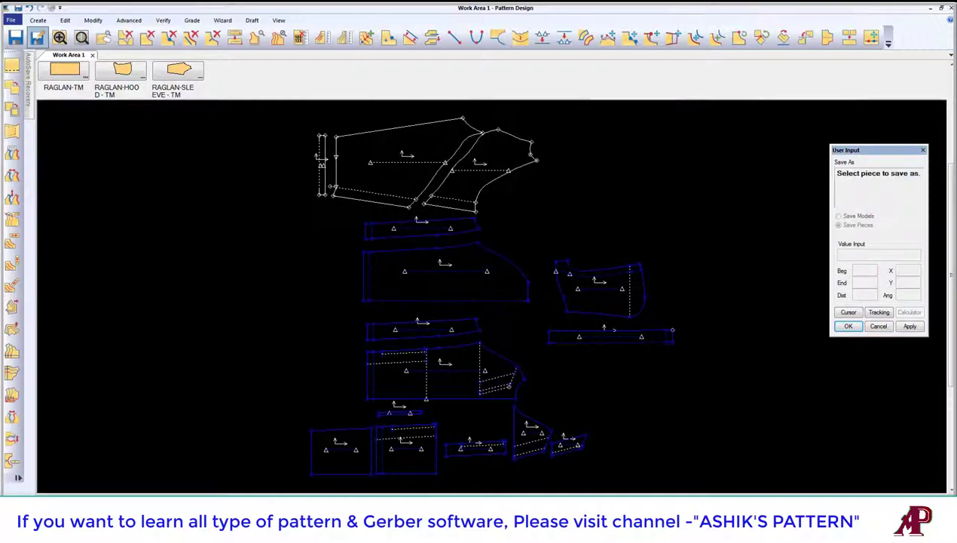
{"action": "left_click", "coordinate": [463, 221]}
{"action": "left_click", "coordinate": [491, 208]}
{"action": "type", "text": "RAGLAN-bk-sls"}
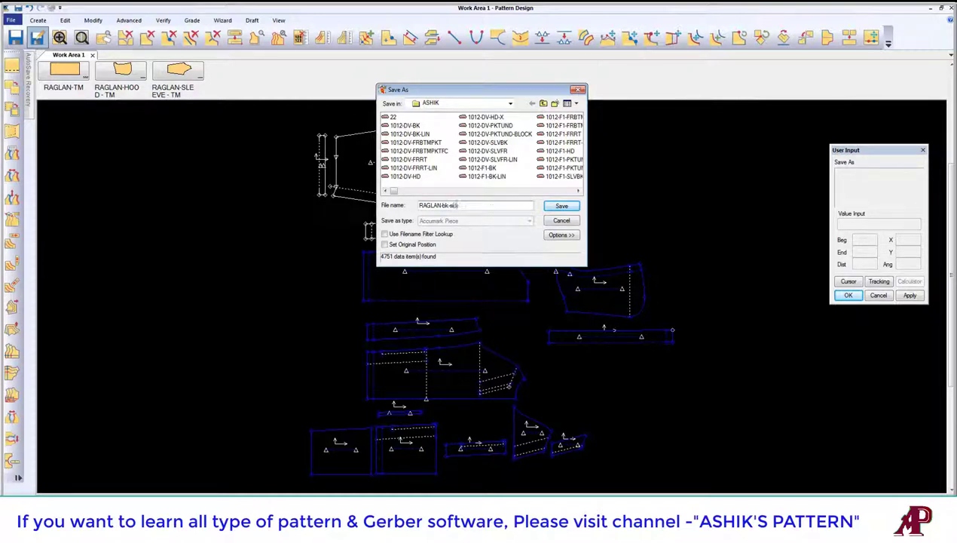
{"action": "key", "text": "Return"}
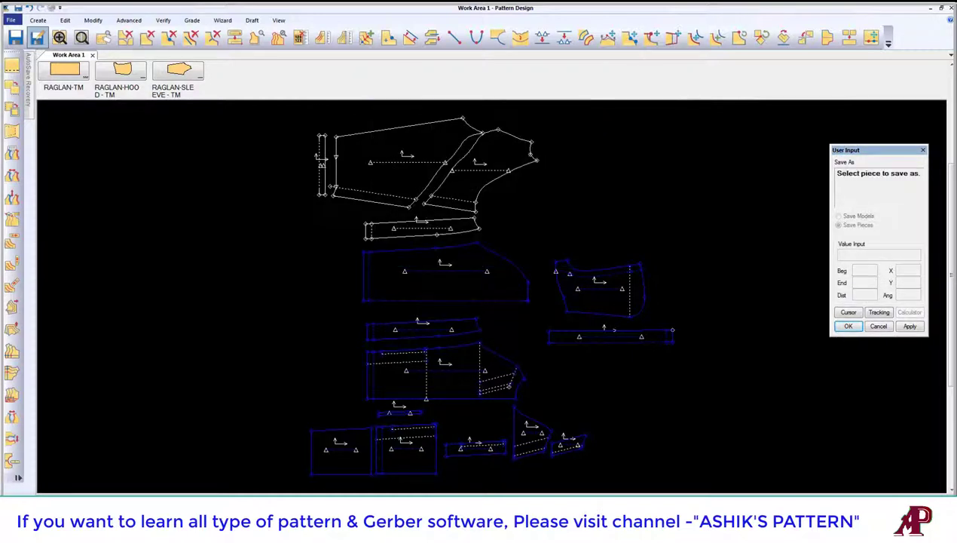
{"action": "left_click", "coordinate": [486, 269]}
{"action": "left_click_drag", "start_coordinate": [458, 205], "coordinate": [445, 205]}
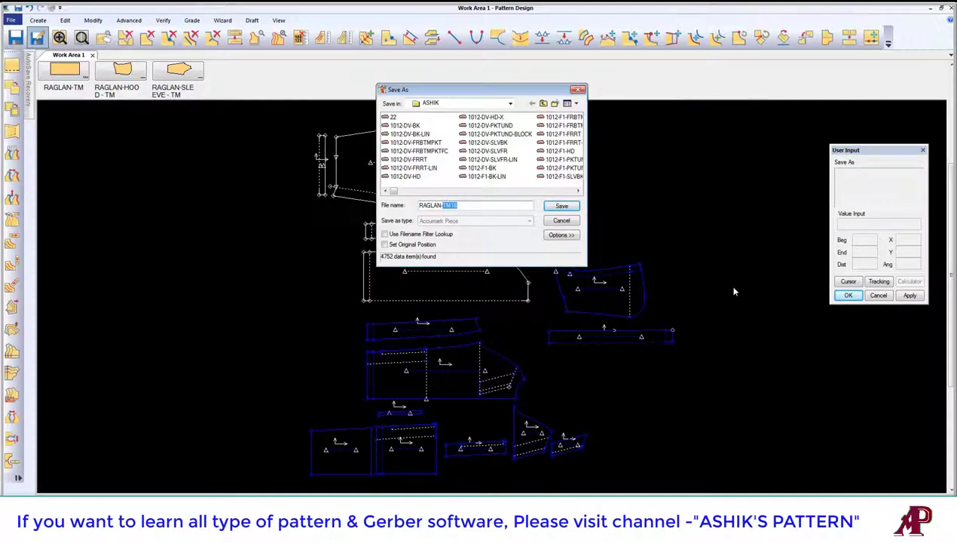
{"action": "type", "text": "bk"}
{"action": "key", "text": "Return"}
Save the two hood pieces, the second as RAGLAN-HOOD-side, into ASHIK.
{"action": "left_click", "coordinate": [626, 294]}
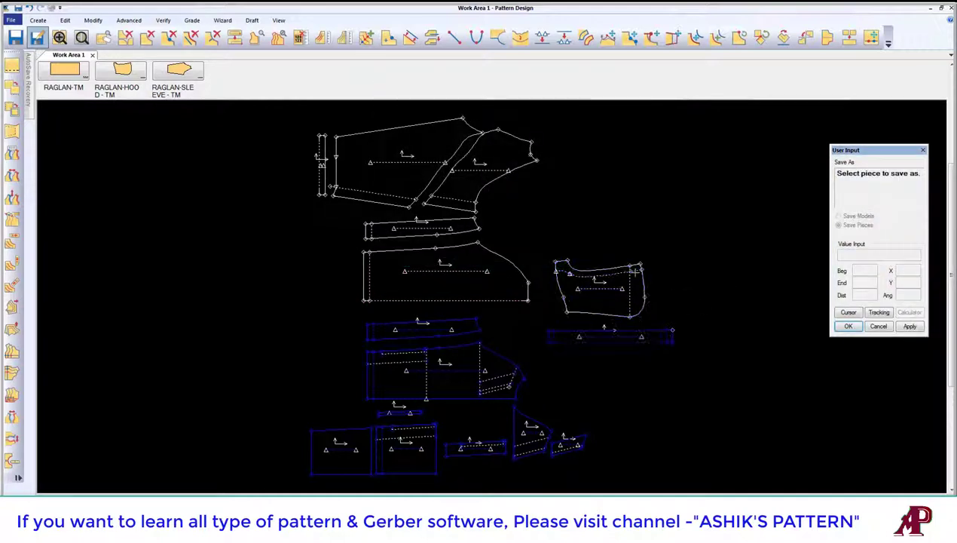
{"action": "left_click_drag", "start_coordinate": [478, 205], "coordinate": [457, 205]}
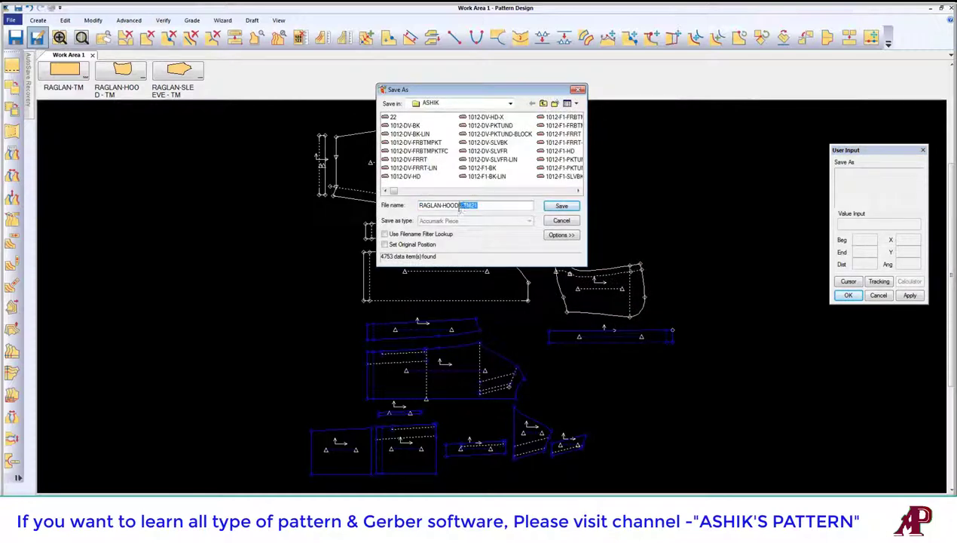
{"action": "key", "text": "BackSpace"}
{"action": "type", "text": "side"}
{"action": "left_click", "coordinate": [559, 208]}
{"action": "left_click", "coordinate": [590, 334]}
{"action": "left_click_drag", "start_coordinate": [481, 205], "coordinate": [462, 205]}
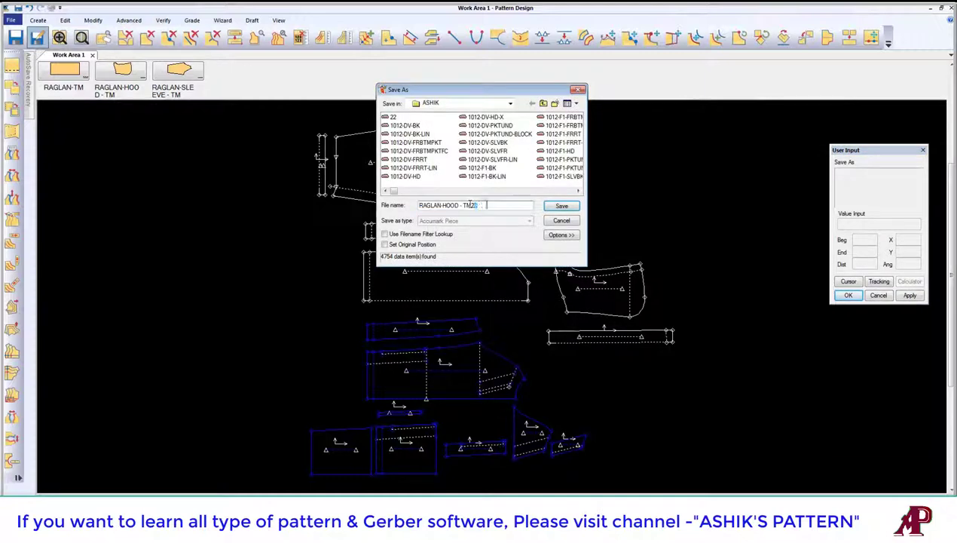
{"action": "type", "text": "-"}
{"action": "key", "text": "Return"}
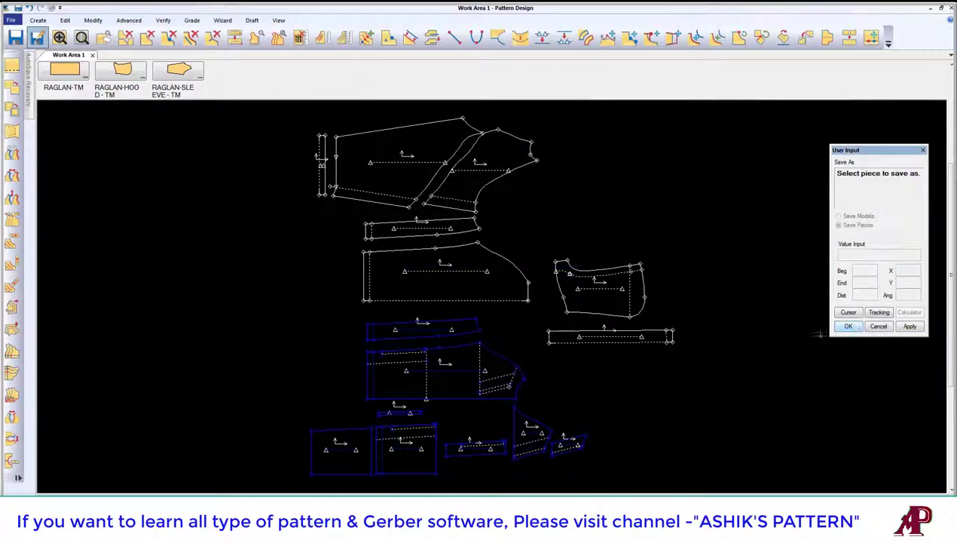
Save the next piece with suffix 4 and the front body piece as RAGLAN-front.
{"action": "left_click", "coordinate": [453, 329]}
{"action": "left_click_drag", "start_coordinate": [458, 205], "coordinate": [441, 205]}
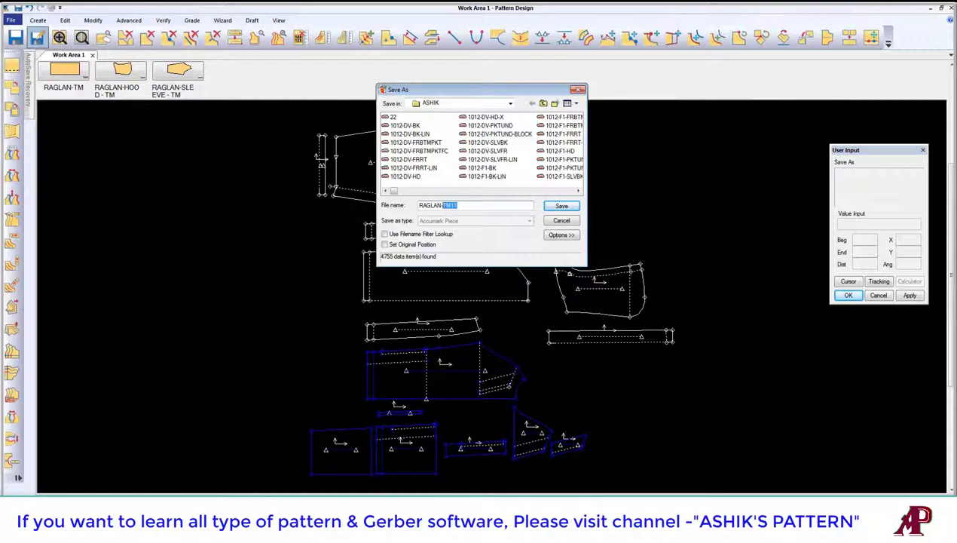
{"action": "type", "text": "4"}
{"action": "key", "text": "Return"}
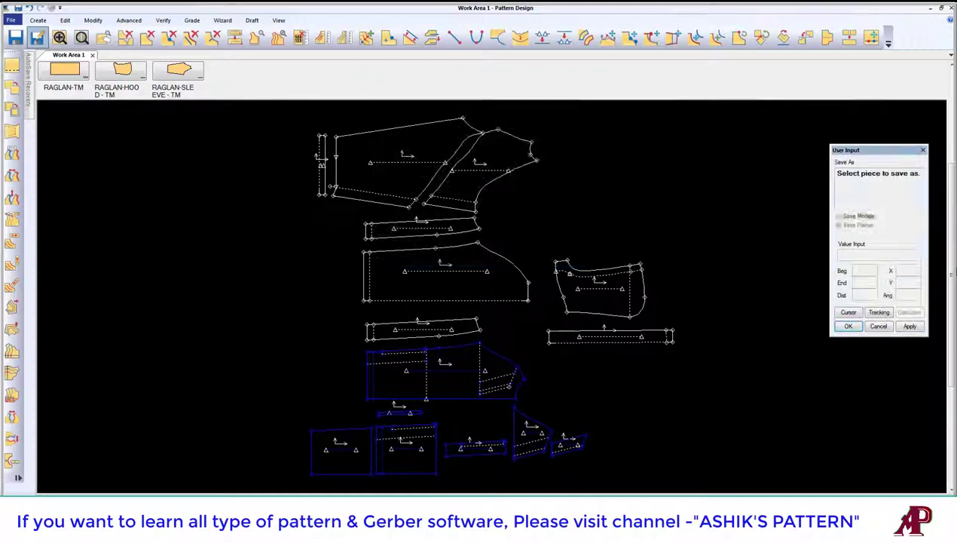
{"action": "left_click", "coordinate": [451, 345]}
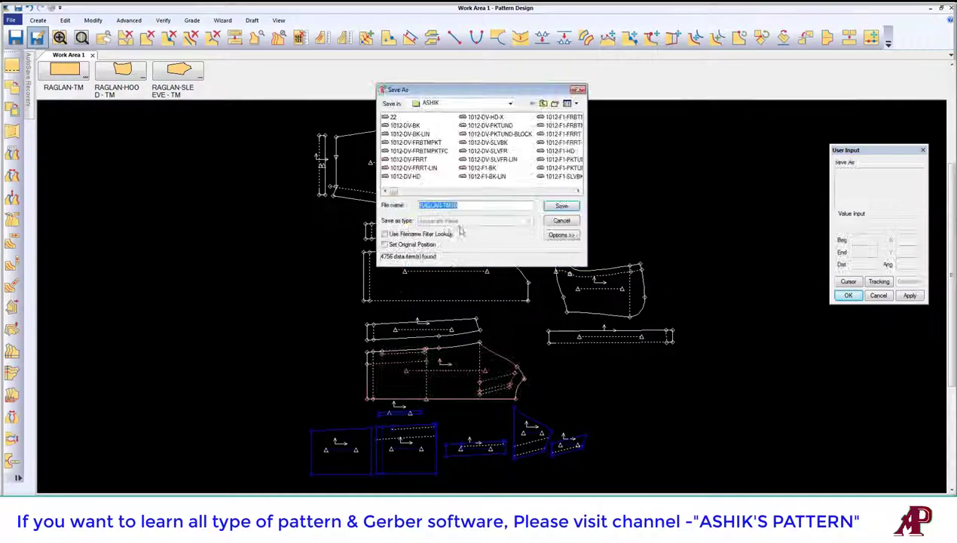
{"action": "left_click_drag", "start_coordinate": [457, 205], "coordinate": [447, 205]}
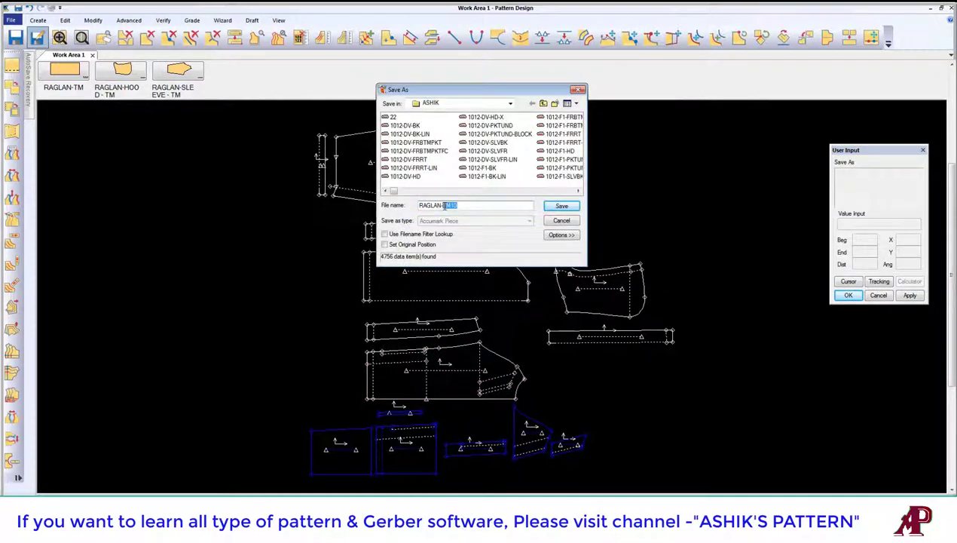
{"action": "type", "text": "front"}
{"action": "key", "text": "Return"}
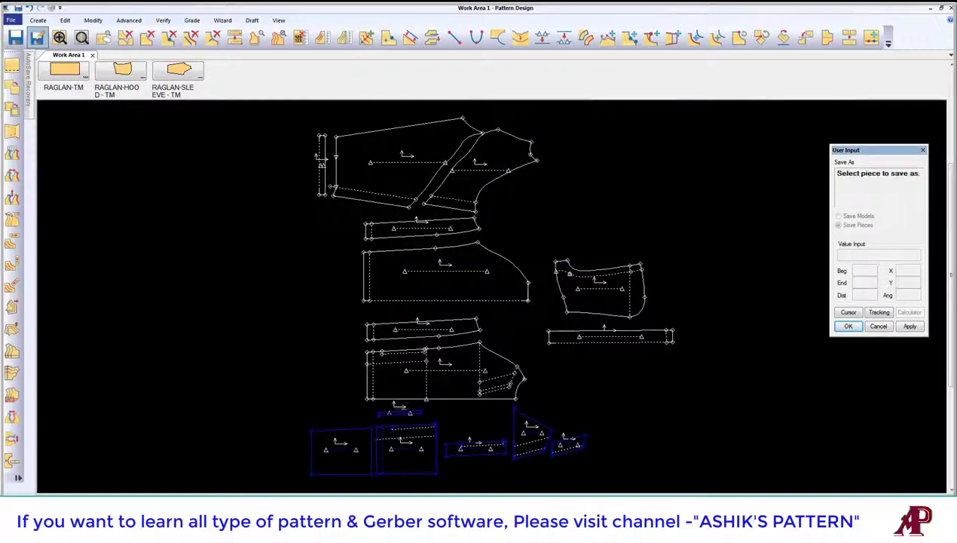
Save the lower-left front pocket piece, then the pocket bag as RAGLAN-FRONT-PKT-BG.
{"action": "left_click", "coordinate": [339, 450]}
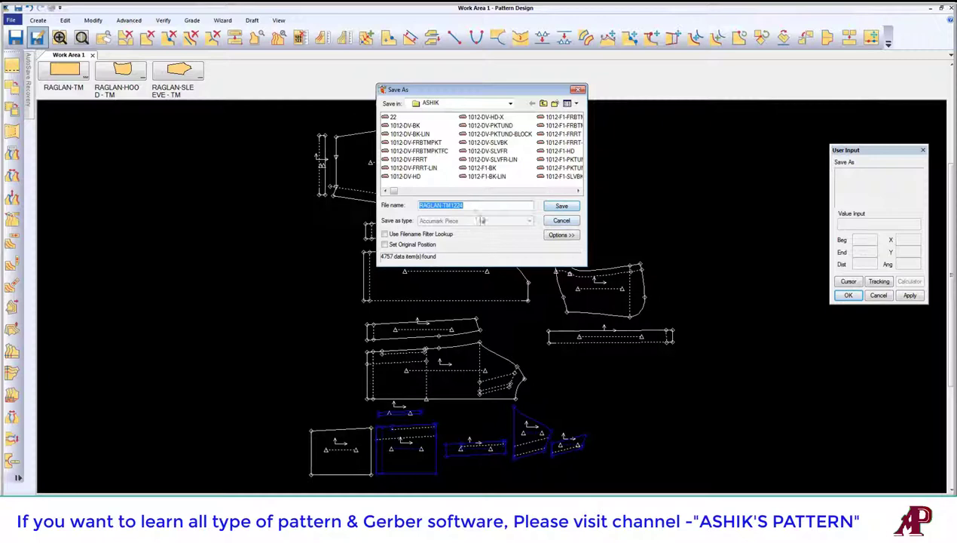
{"action": "left_click_drag", "start_coordinate": [463, 205], "coordinate": [443, 205]}
{"action": "type", "text": "front-pkt-bg"}
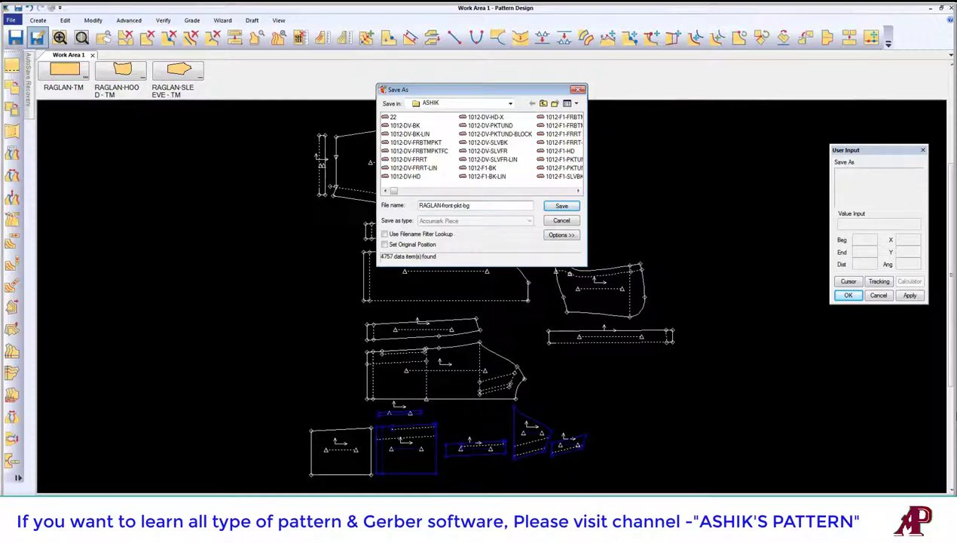
{"action": "key", "text": "Return"}
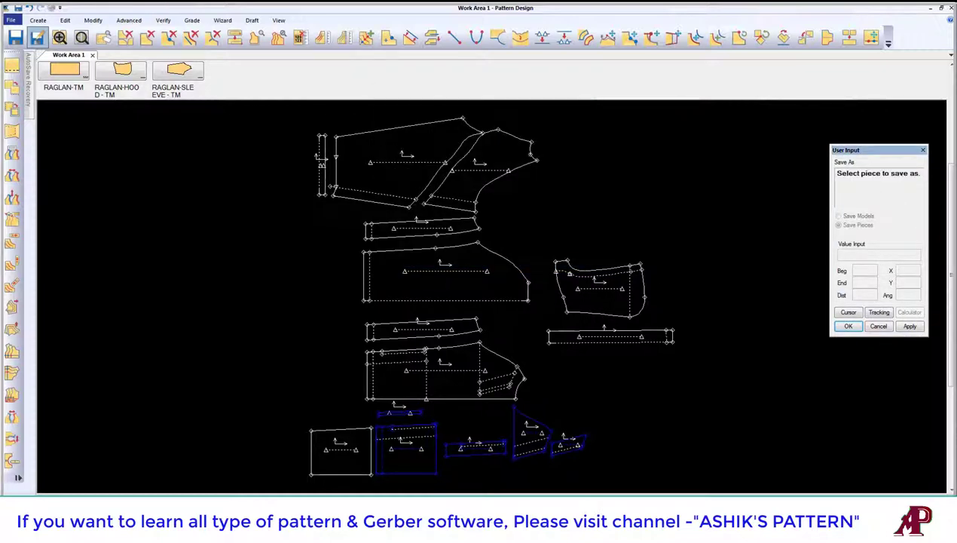
{"action": "left_click", "coordinate": [405, 436]}
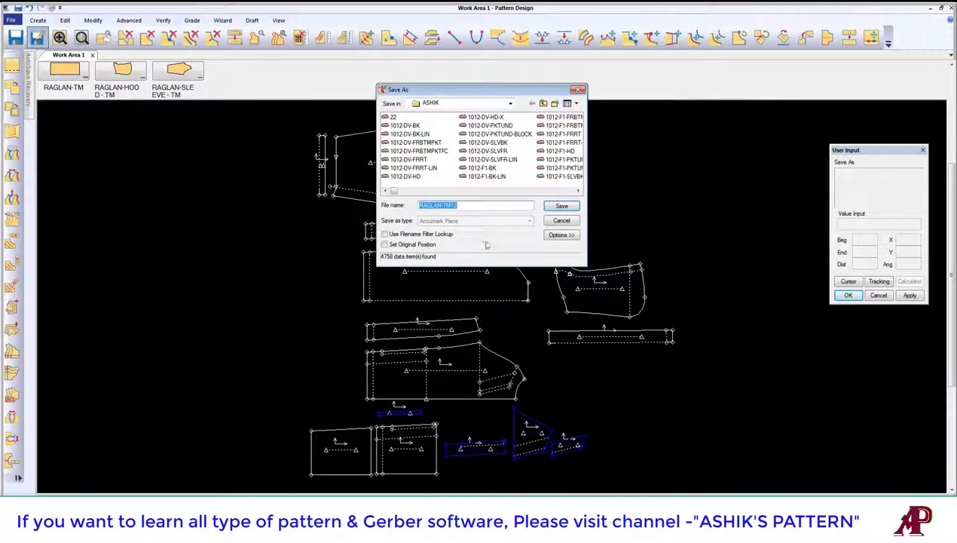
{"action": "left_click", "coordinate": [570, 220]}
{"action": "left_click", "coordinate": [37, 38]}
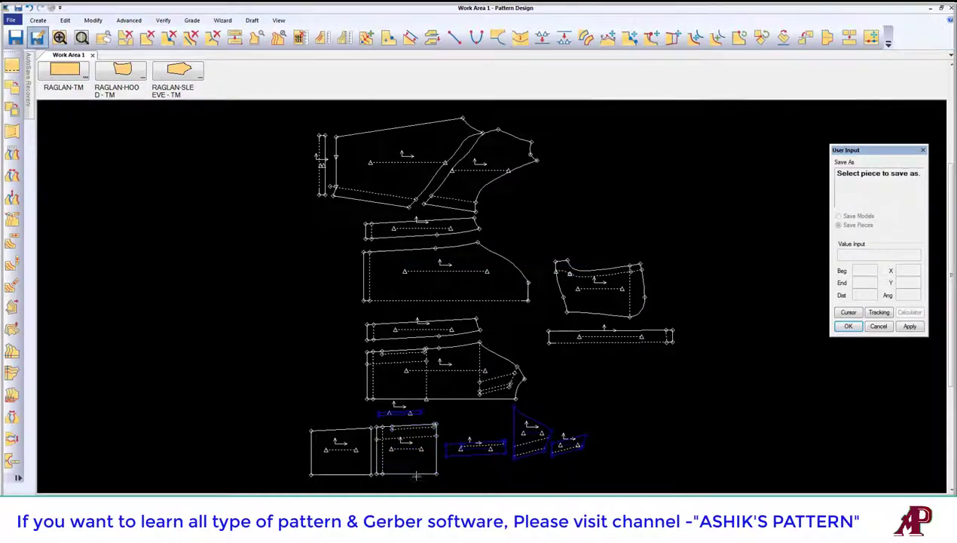
{"action": "left_click", "coordinate": [341, 450]}
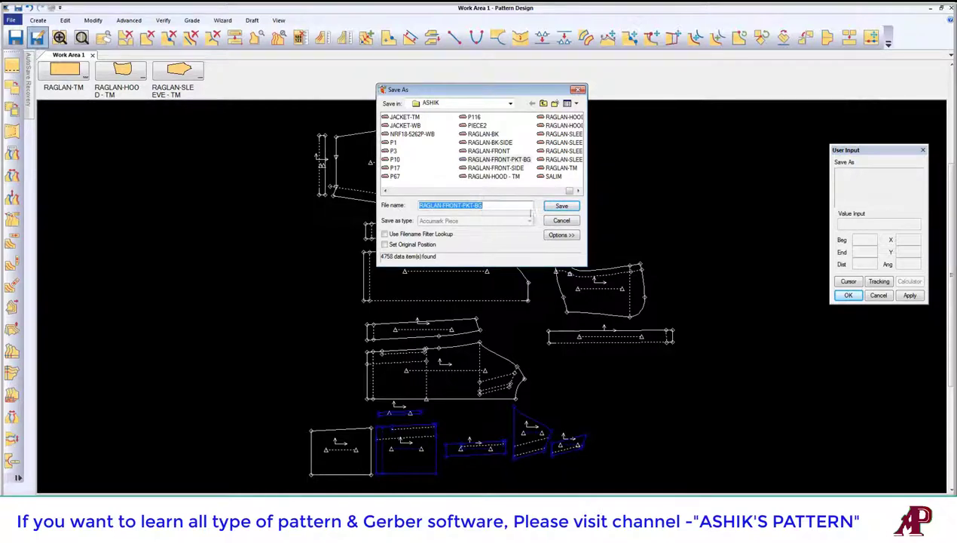
{"action": "left_click", "coordinate": [572, 223]}
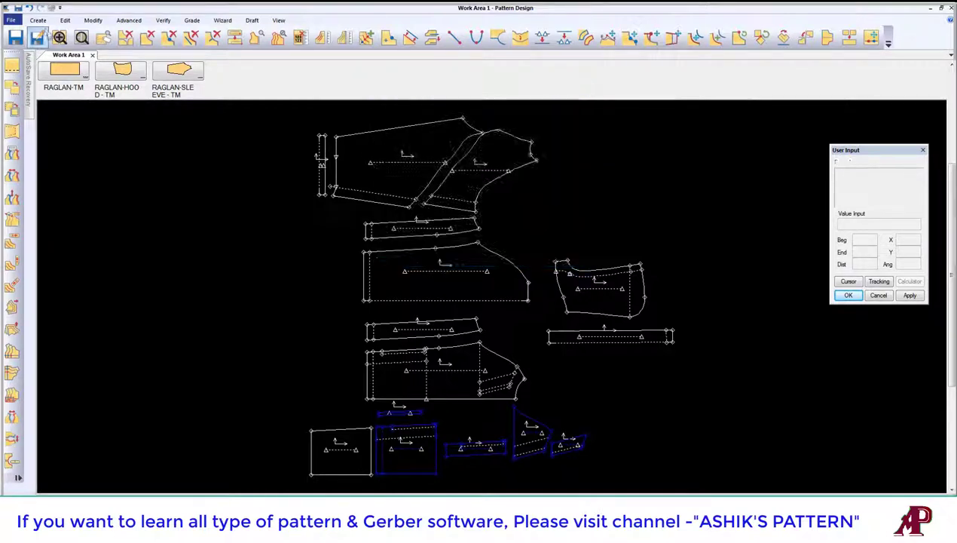
{"action": "left_click", "coordinate": [406, 422]}
{"action": "left_click", "coordinate": [528, 205]}
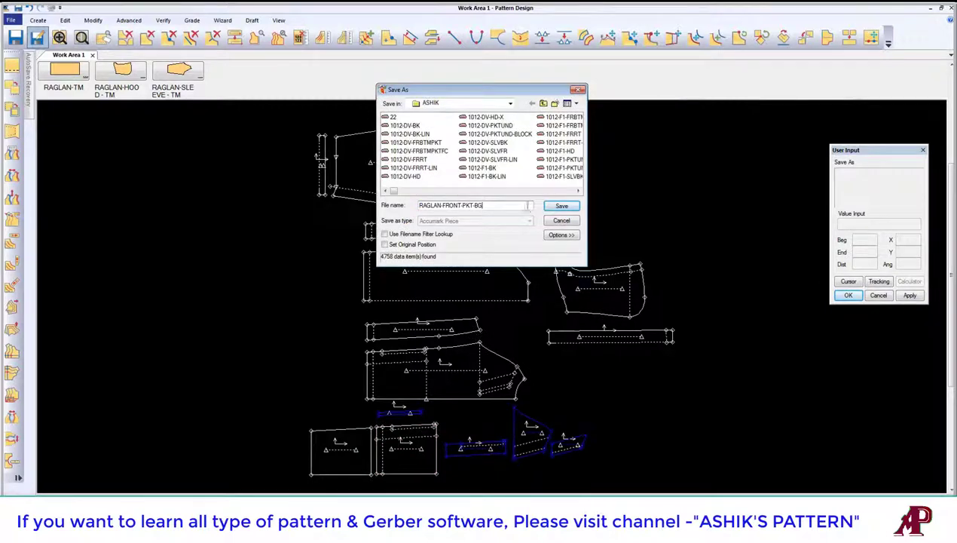
{"action": "key", "text": "Return"}
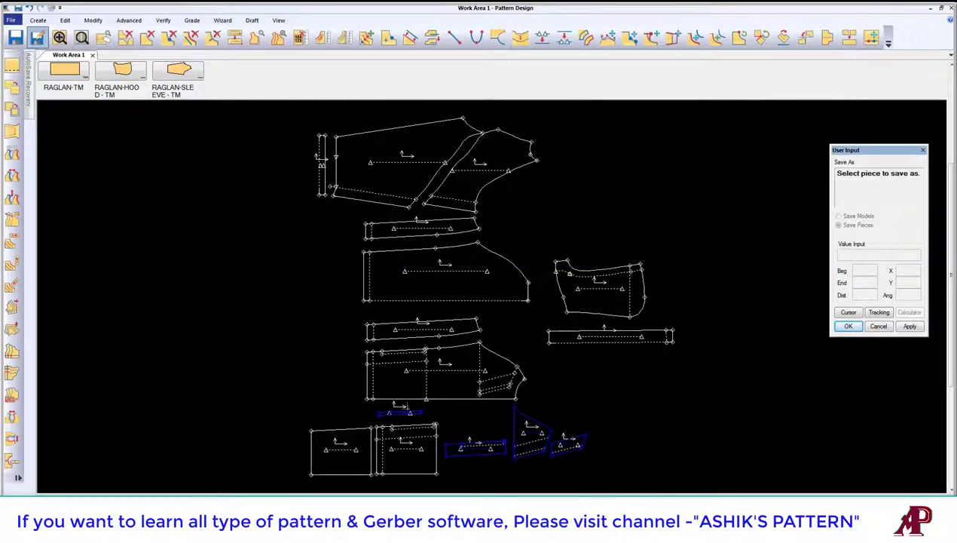
Save the small strip and next pocket piece, each named from RAGLAN-FRONT-PKT-BG.
{"action": "left_click", "coordinate": [400, 412]}
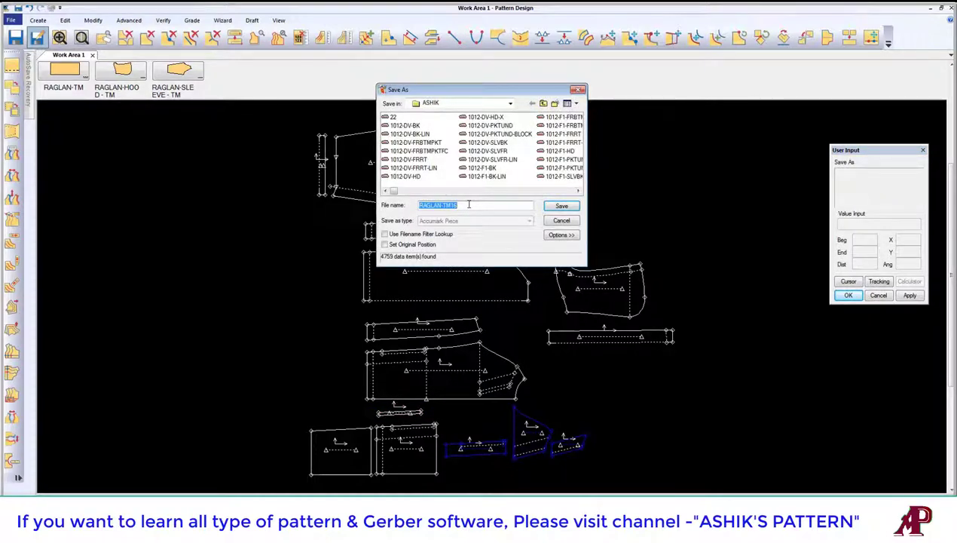
{"action": "type", "text": "RAGLAN-FRONT-PKT-BG"}
{"action": "key", "text": "Return"}
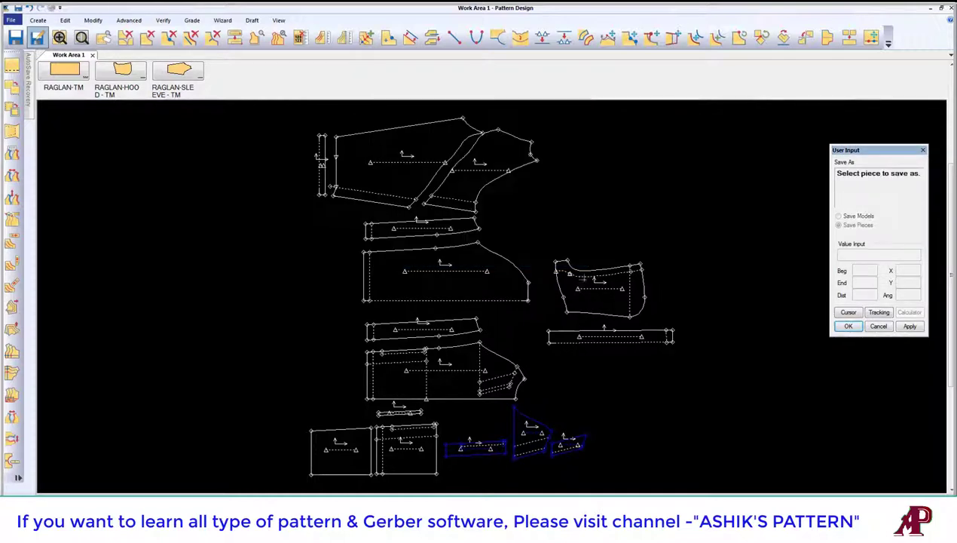
{"action": "left_click", "coordinate": [480, 449]}
{"action": "type", "text": "RAGLAN-FRONT-PKT-BG"}
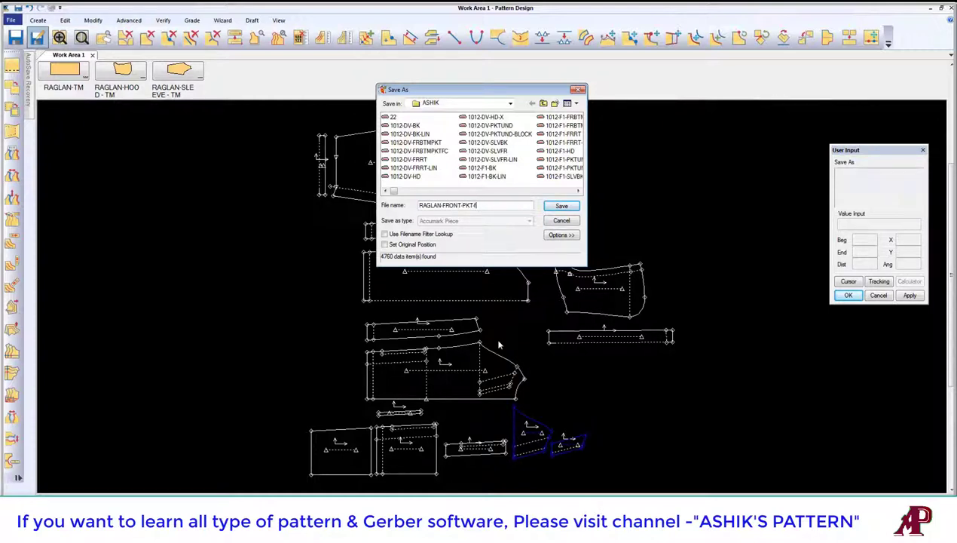
{"action": "key", "text": "Return"}
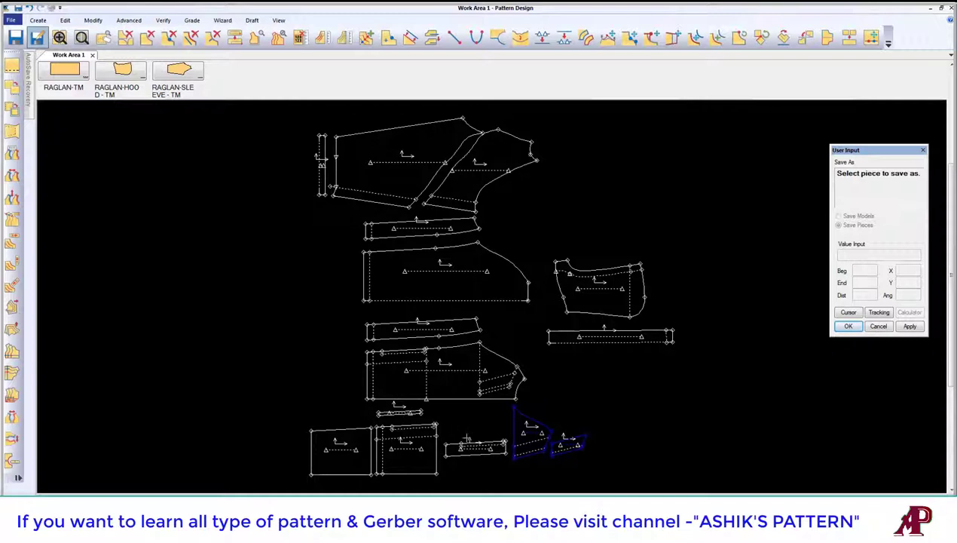
Save the right-hand and small chest pocket pieces, including RAGLAN-CH-PKT-BG, into ASHIK.
{"action": "left_click", "coordinate": [530, 433]}
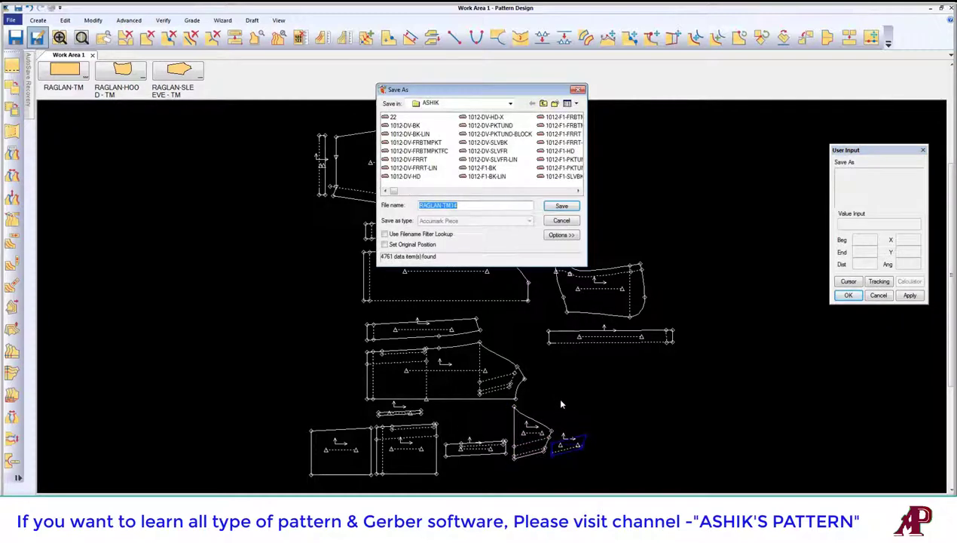
{"action": "type", "text": "RAGLAN-FRONT-PKT-BG"}
{"action": "key", "text": "Return"}
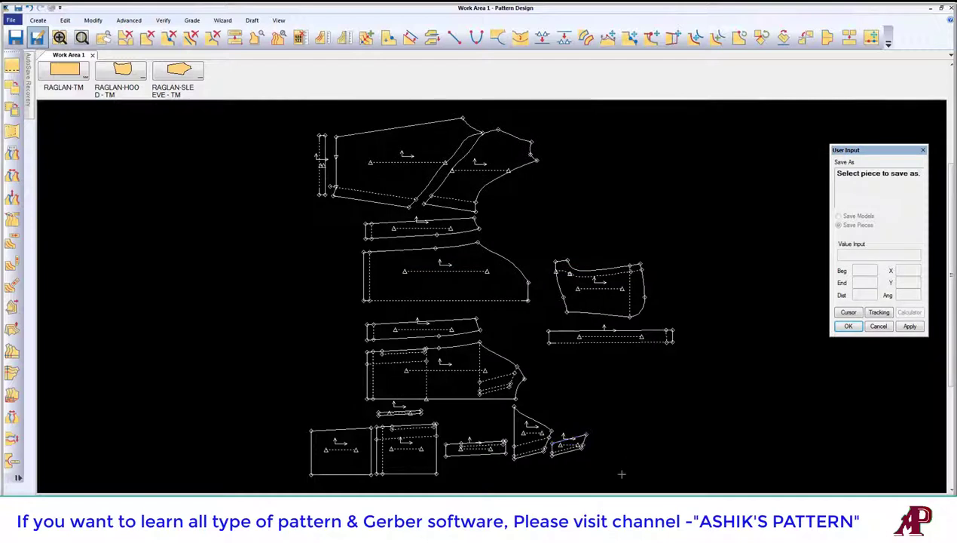
{"action": "left_click", "coordinate": [569, 443]}
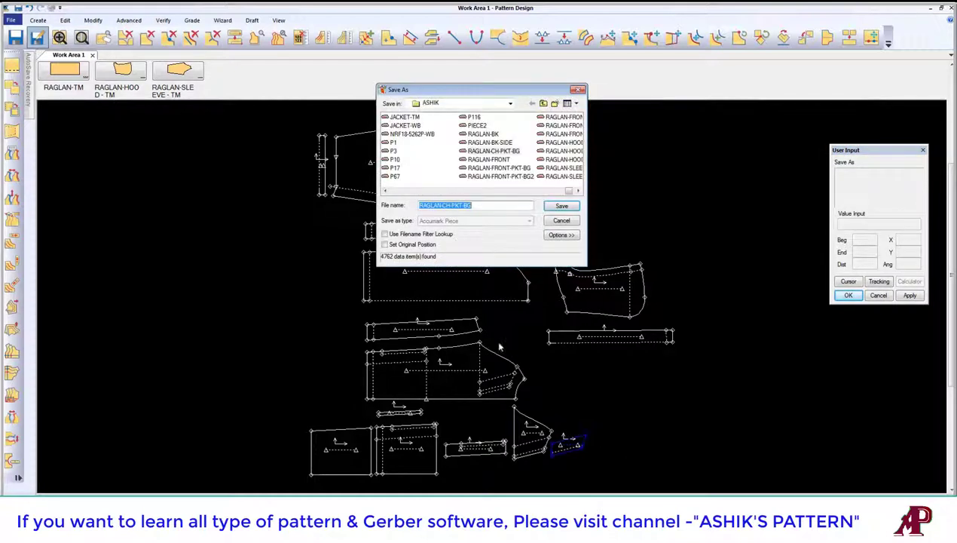
{"action": "left_click", "coordinate": [560, 221]}
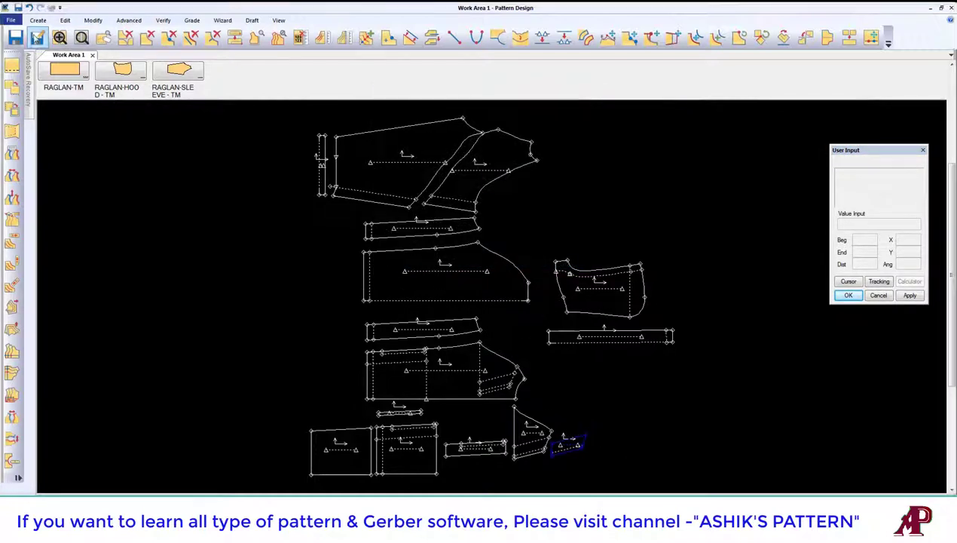
{"action": "left_click", "coordinate": [574, 438]}
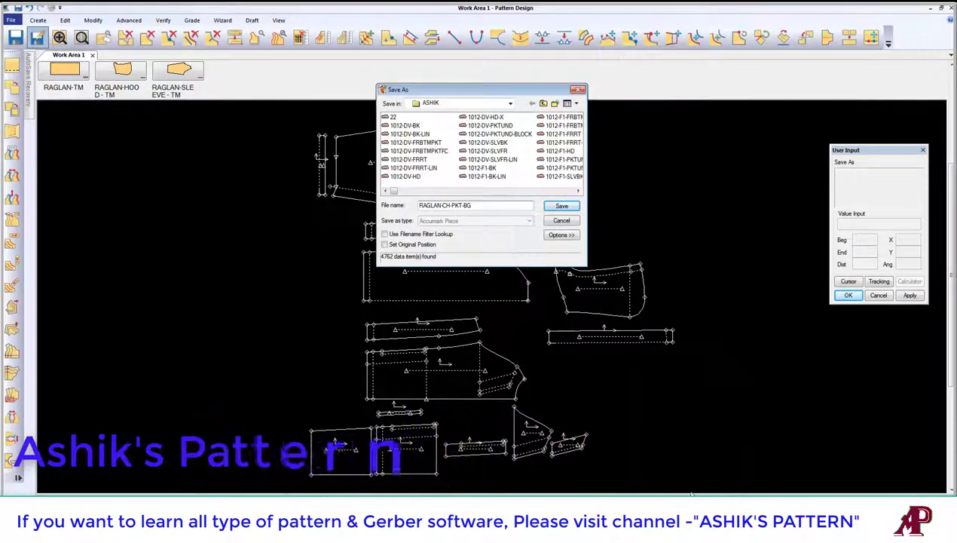
{"action": "key", "text": "BackSpace"}
{"action": "key", "text": "BackSpace"}
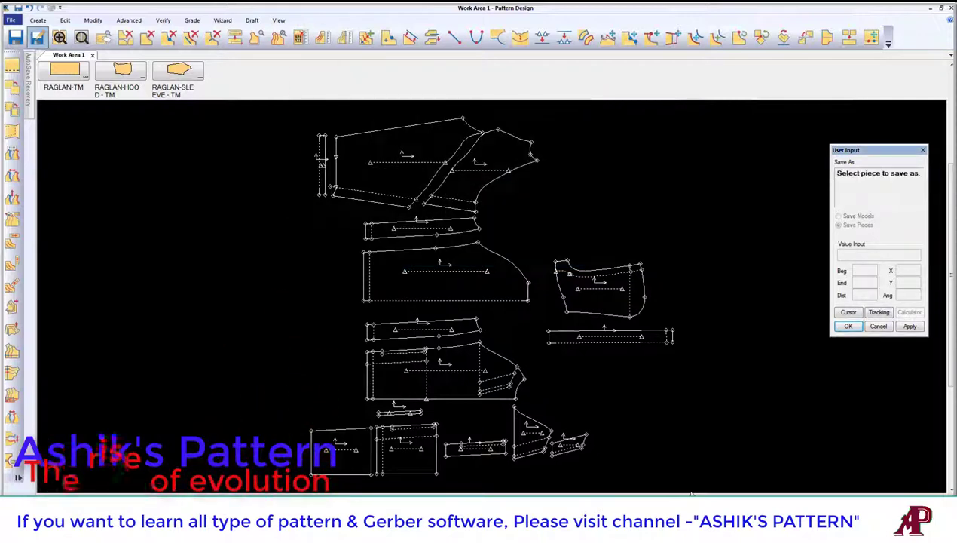
End Save As, move the sleeve away from the body, and nudge the strip and lower-left piece left.
{"action": "right_click", "coordinate": [364, 209]}
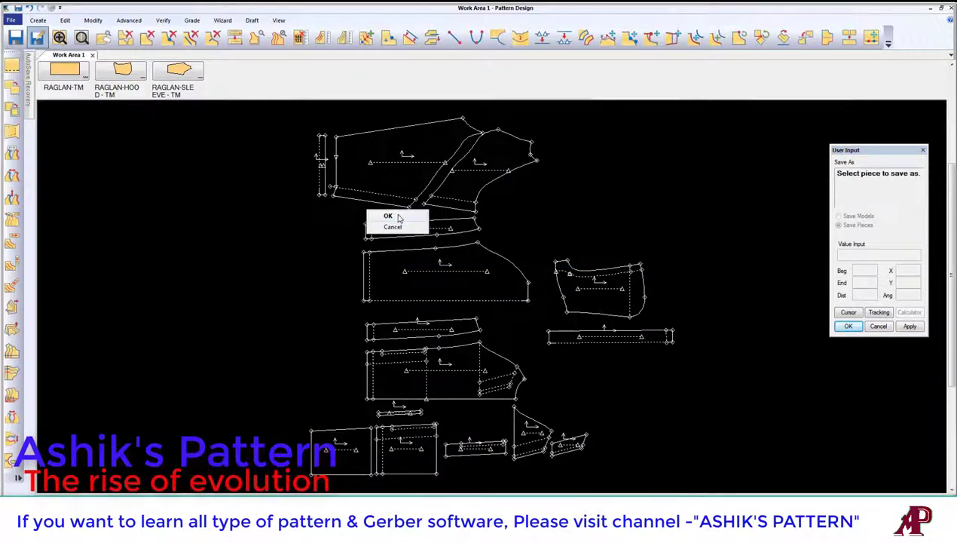
{"action": "left_click", "coordinate": [381, 213]}
{"action": "left_click_drag", "start_coordinate": [316, 181], "coordinate": [311, 182]}
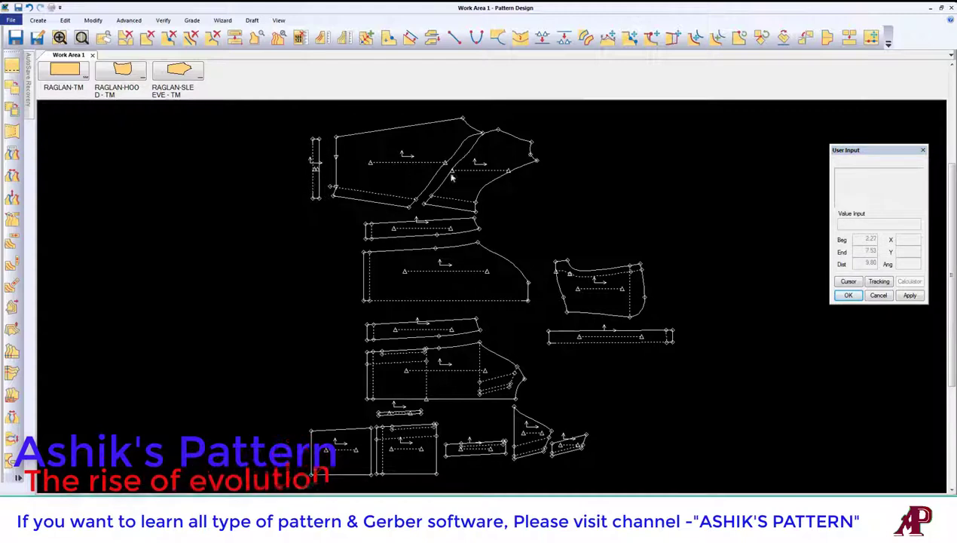
{"action": "left_click_drag", "start_coordinate": [496, 159], "coordinate": [518, 153]}
{"action": "left_click_drag", "start_coordinate": [452, 227], "coordinate": [447, 225]}
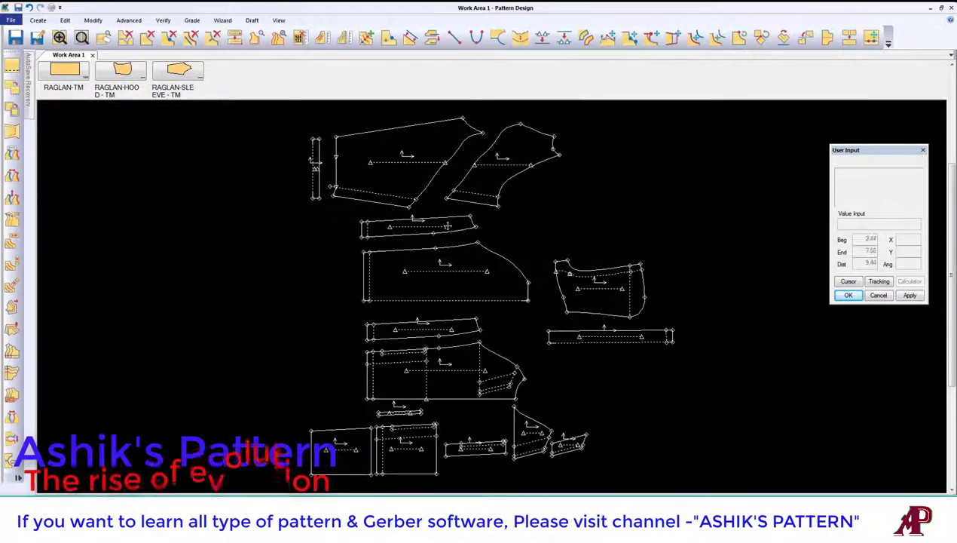
{"action": "left_click_drag", "start_coordinate": [352, 452], "coordinate": [347, 452]}
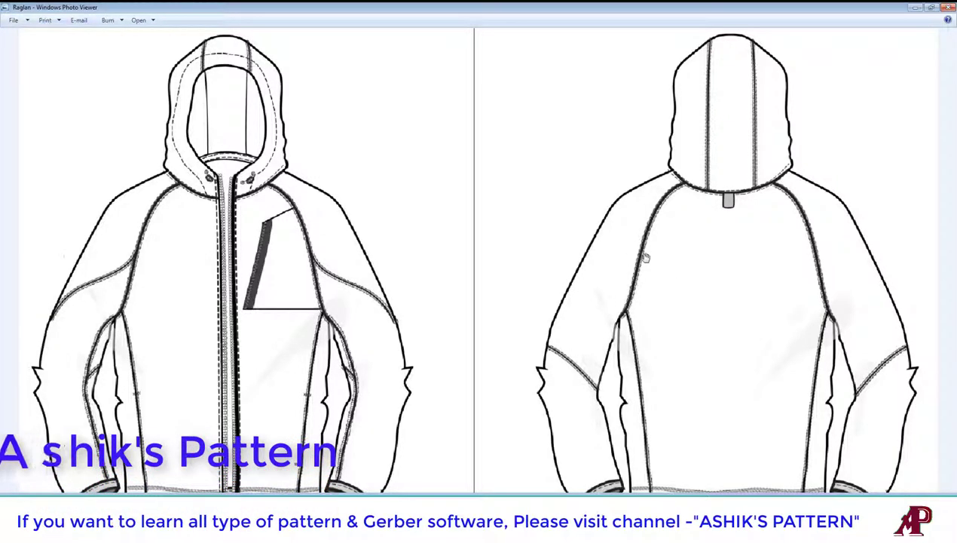
Pan the Raglan hoodie sketch up to bring the front and back hems into view.
{"action": "left_click_drag", "start_coordinate": [640, 260], "coordinate": [530, 241]}
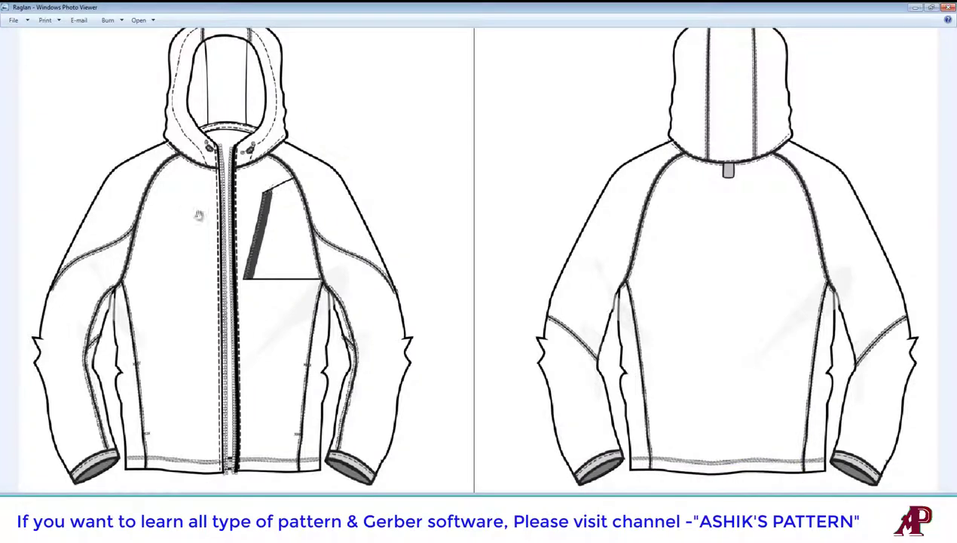
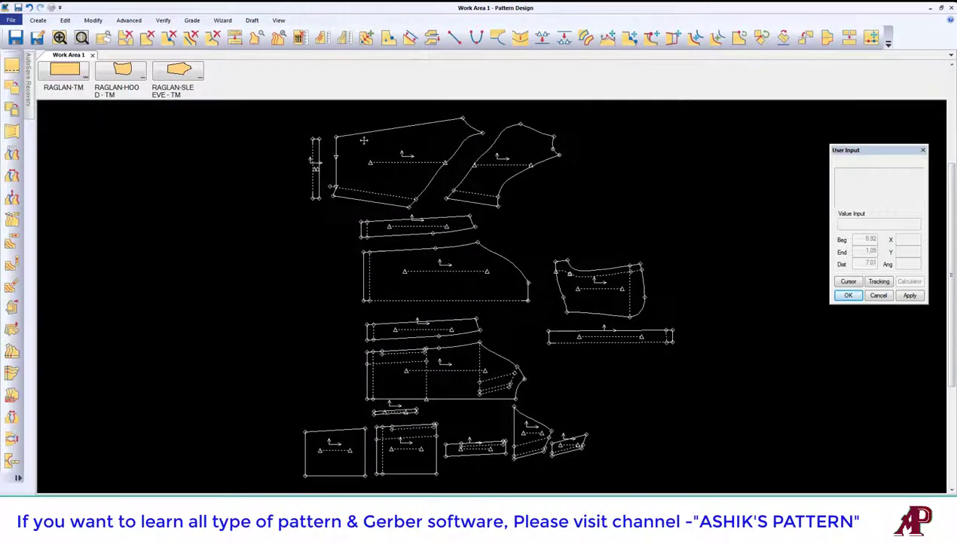
Zoom out so all the raglan hoodie pattern pieces are visible in the work area.
{"action": "scroll", "coordinate": [364, 140], "scroll_direction": "down", "scroll_amount": 2}
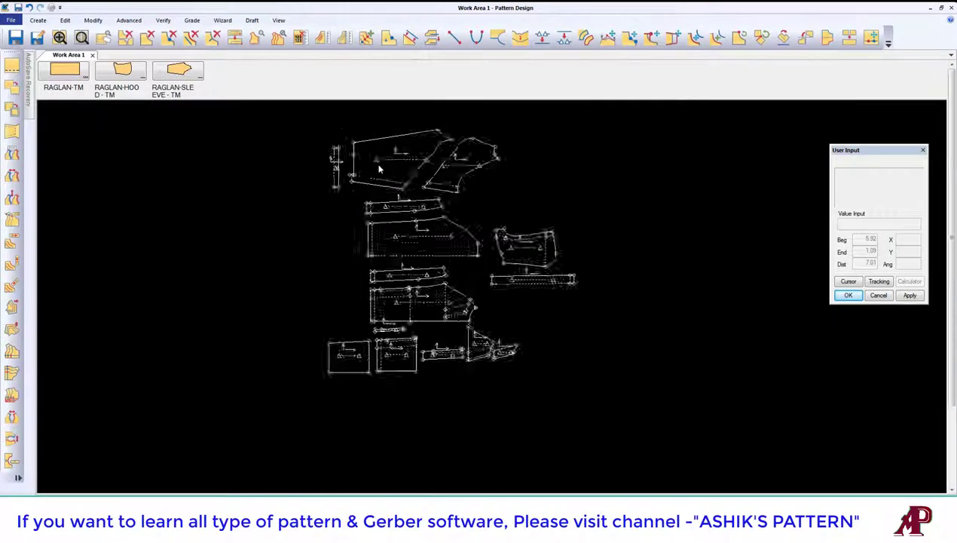
{"action": "scroll", "coordinate": [363, 140], "scroll_direction": "down", "scroll_amount": 2}
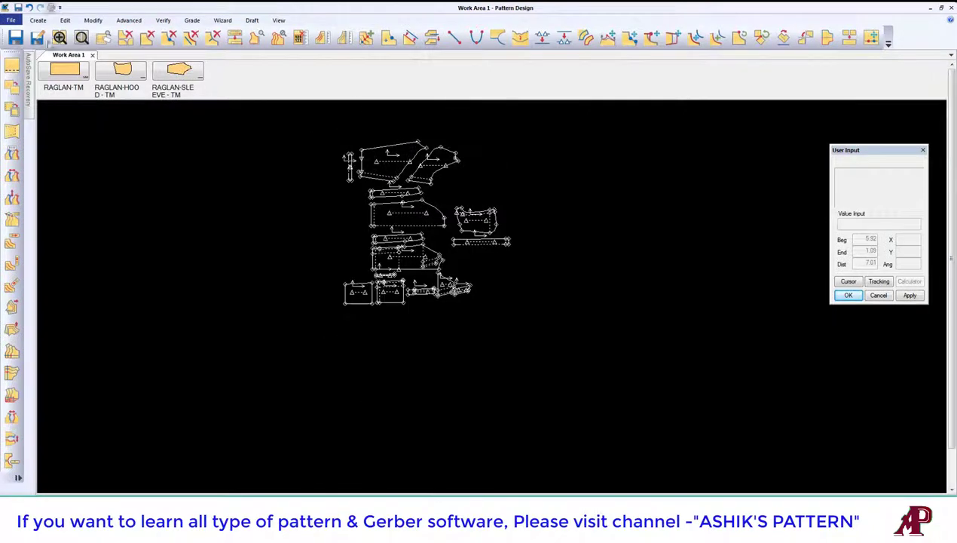
Box-select every raglan piece and give them all a 3/8 seam allowance with Define Seam.
{"action": "left_click", "coordinate": [12, 67]}
{"action": "left_click_drag", "start_coordinate": [293, 131], "coordinate": [615, 318]}
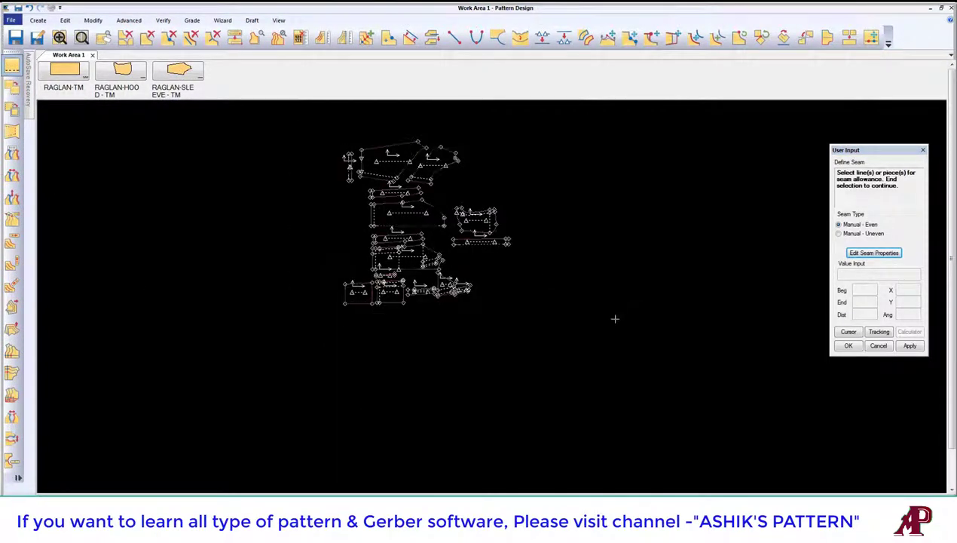
{"action": "right_click", "coordinate": [600, 232]}
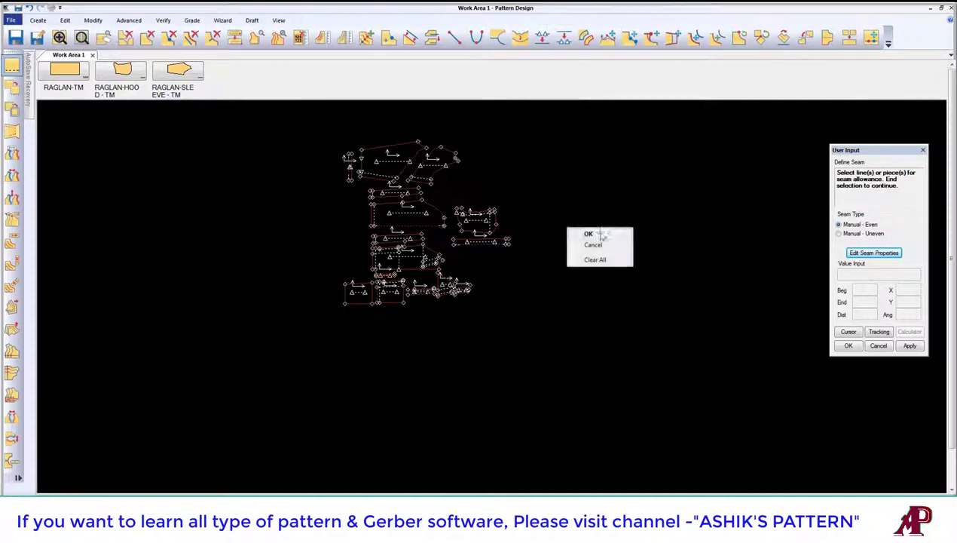
{"action": "left_click", "coordinate": [593, 231]}
{"action": "type", "text": "3"}
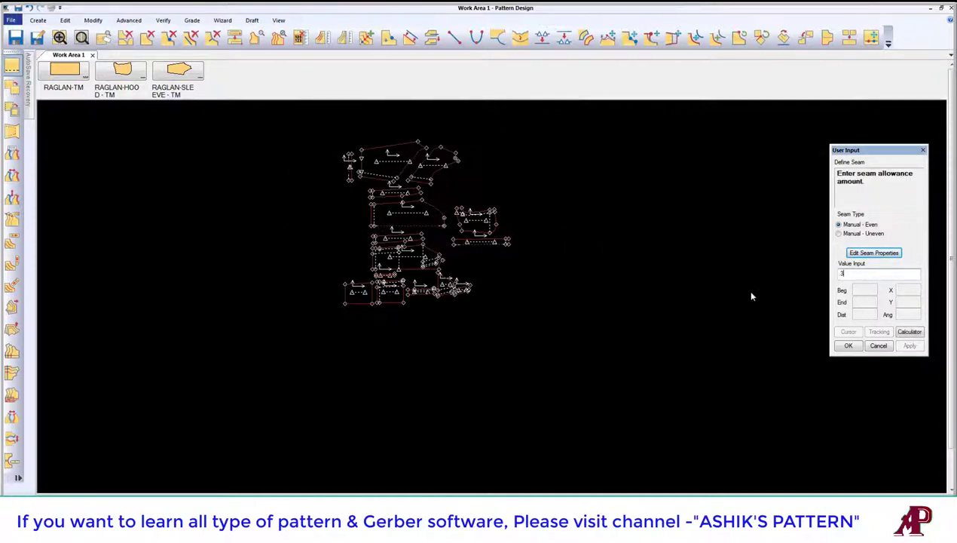
{"action": "type", "text": "/8"}
{"action": "key", "text": "Return"}
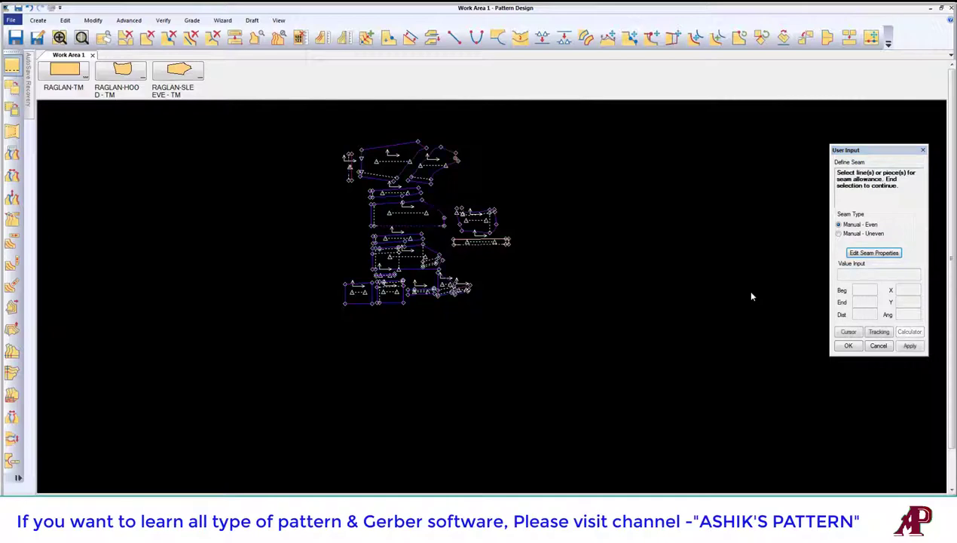
{"action": "right_click", "coordinate": [380, 145]}
{"action": "left_click", "coordinate": [390, 149]}
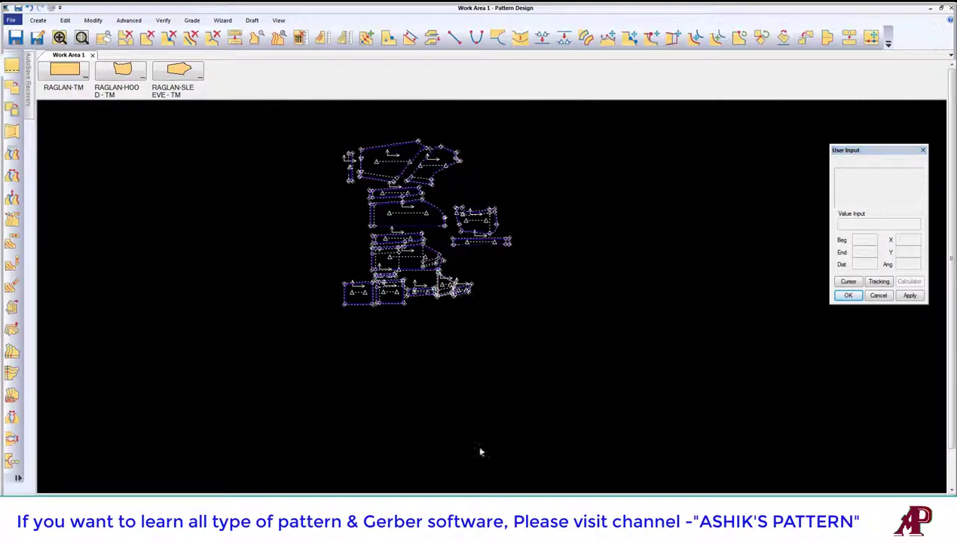
Zoom in on the lower raglan body pieces.
{"action": "left_click", "coordinate": [82, 37]}
{"action": "left_click", "coordinate": [59, 37]}
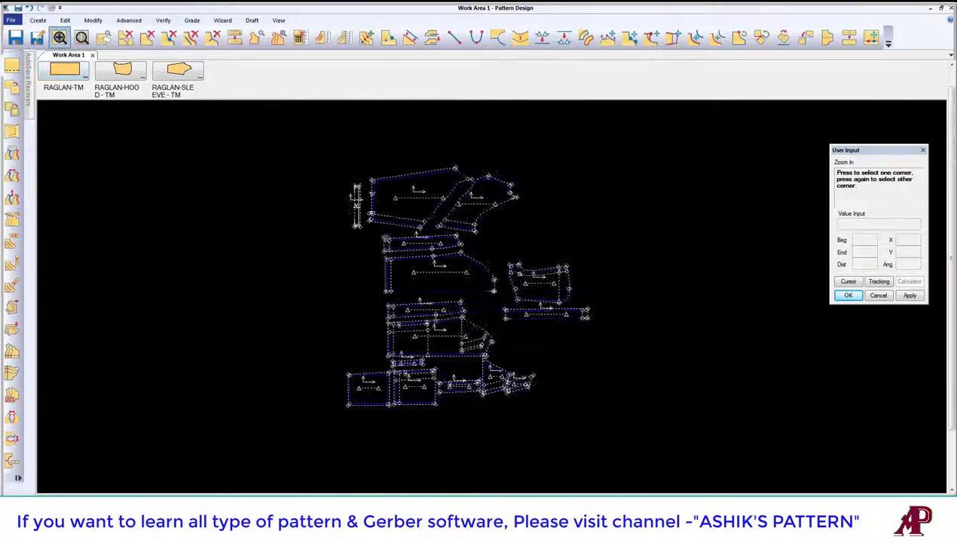
{"action": "left_click", "coordinate": [382, 246]}
{"action": "left_click", "coordinate": [449, 343]}
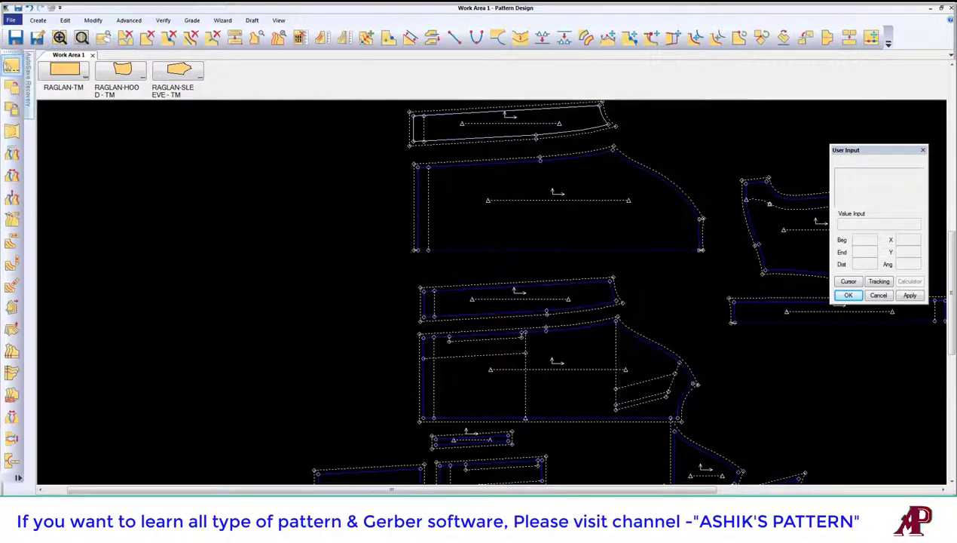
Set a 1.375 seam allowance on the left end edges of the two body pieces.
{"action": "left_click", "coordinate": [12, 66]}
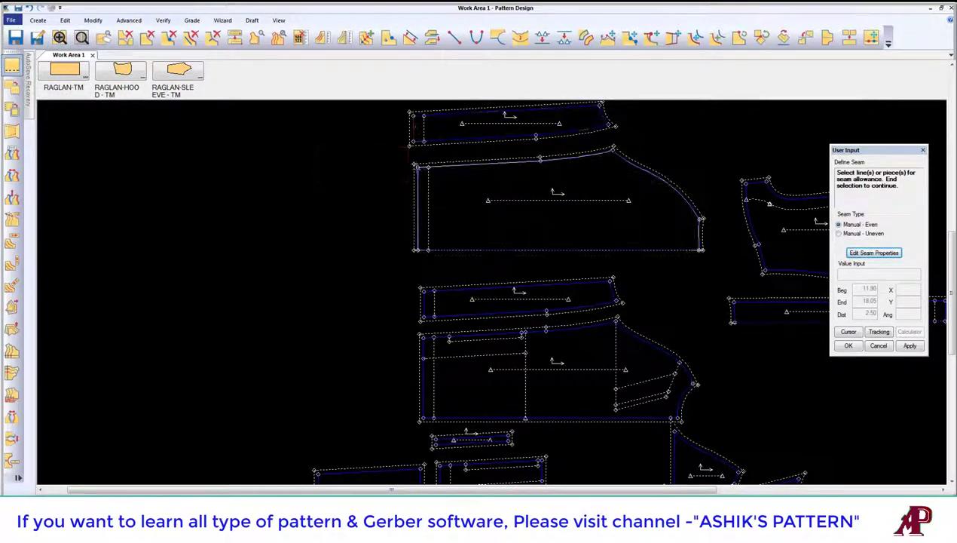
{"action": "left_click", "coordinate": [415, 219]}
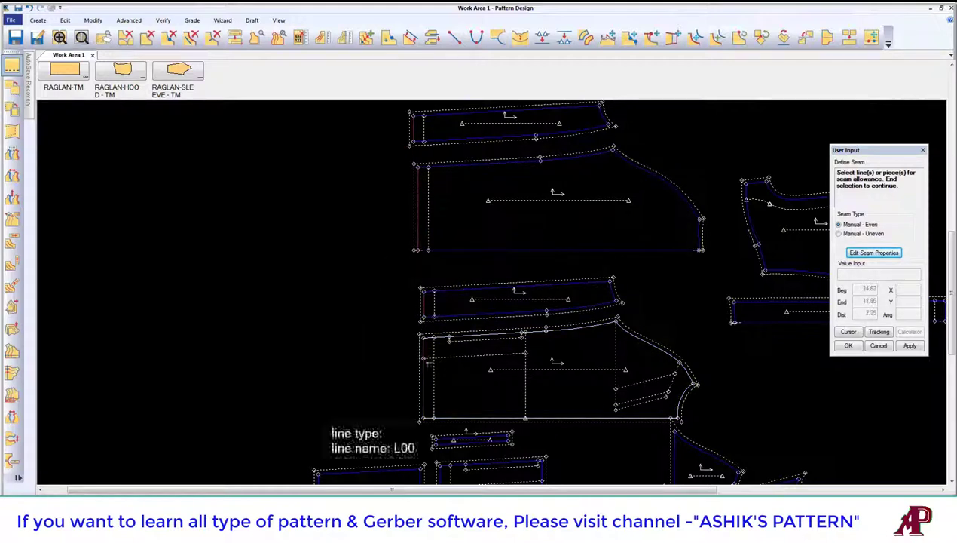
{"action": "left_click", "coordinate": [423, 362]}
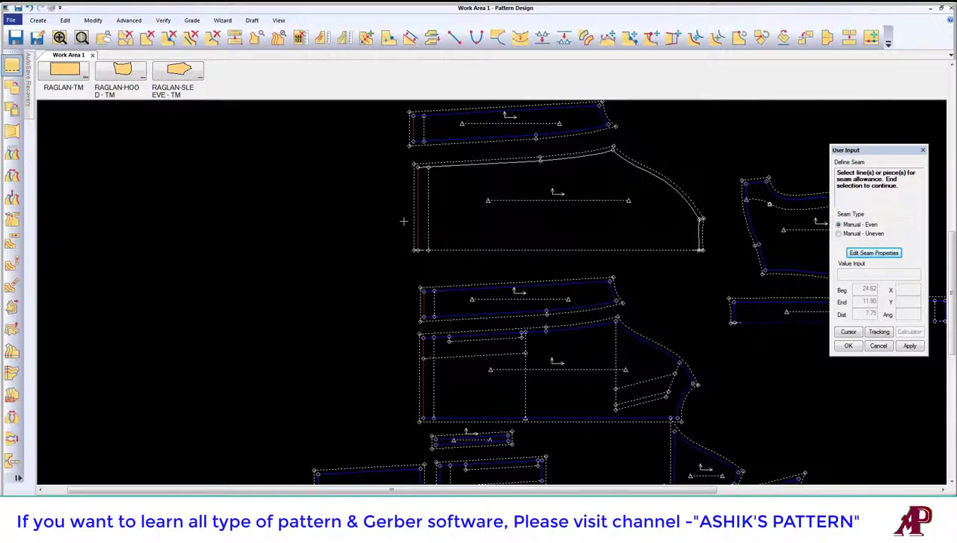
{"action": "right_click", "coordinate": [406, 194]}
{"action": "left_click", "coordinate": [407, 196]}
{"action": "type", "text": "1.375"}
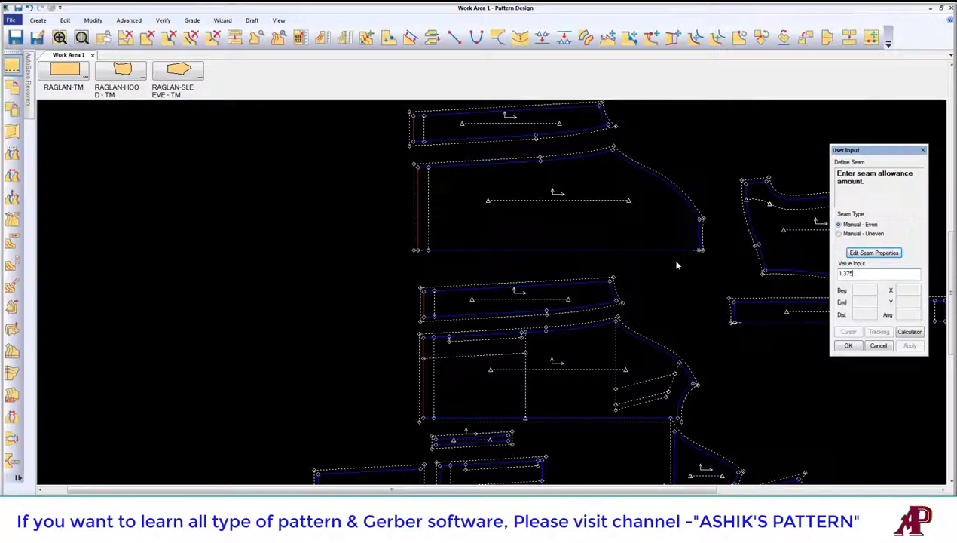
{"action": "key", "text": "Return"}
{"action": "right_click", "coordinate": [485, 156]}
{"action": "left_click", "coordinate": [464, 158]}
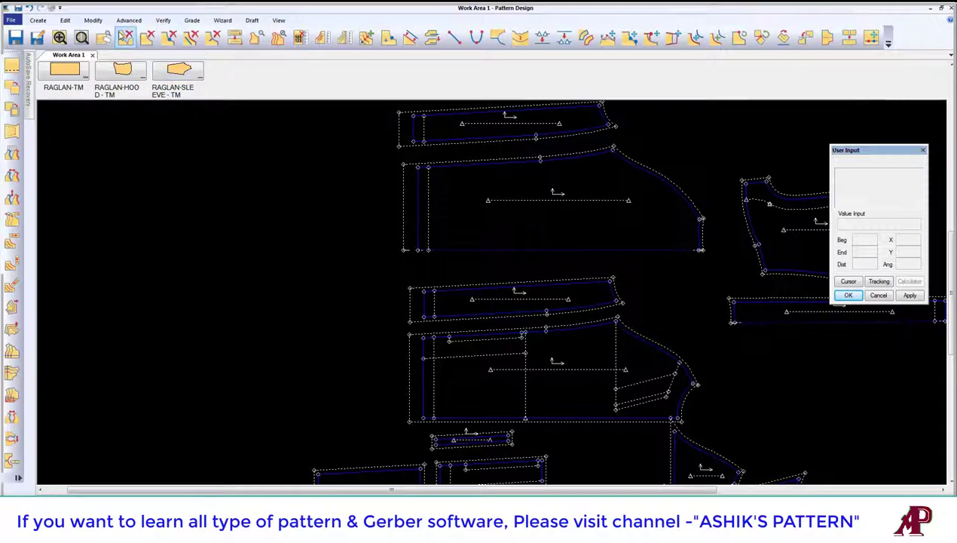
{"action": "left_click", "coordinate": [129, 20]}
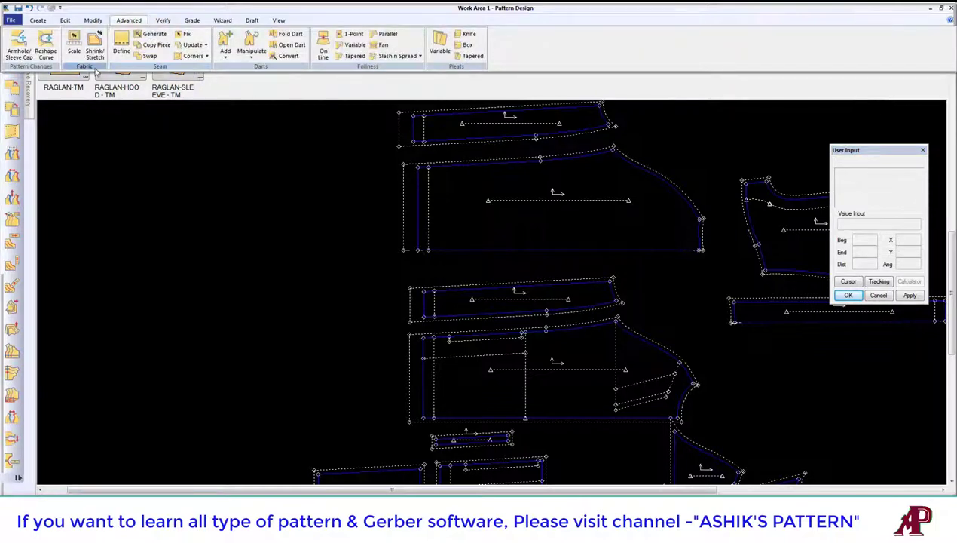
Choose the Turnback corner type from the Seam Corners list.
{"action": "left_click", "coordinate": [195, 55]}
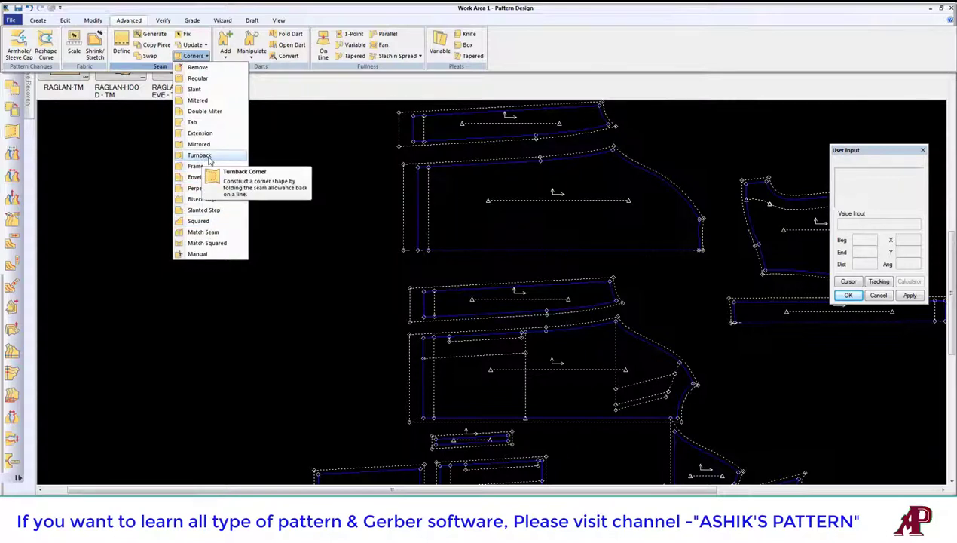
{"action": "left_click", "coordinate": [199, 155]}
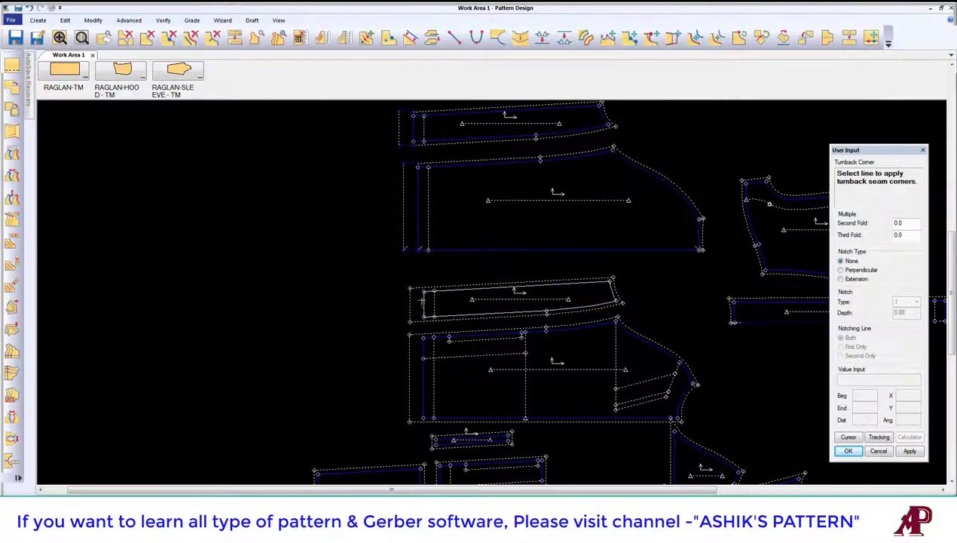
Add a turnback corner with extension notches on the hem fold line, notching only the first line.
{"action": "scroll", "coordinate": [429, 302], "scroll_direction": "up", "scroll_amount": 3}
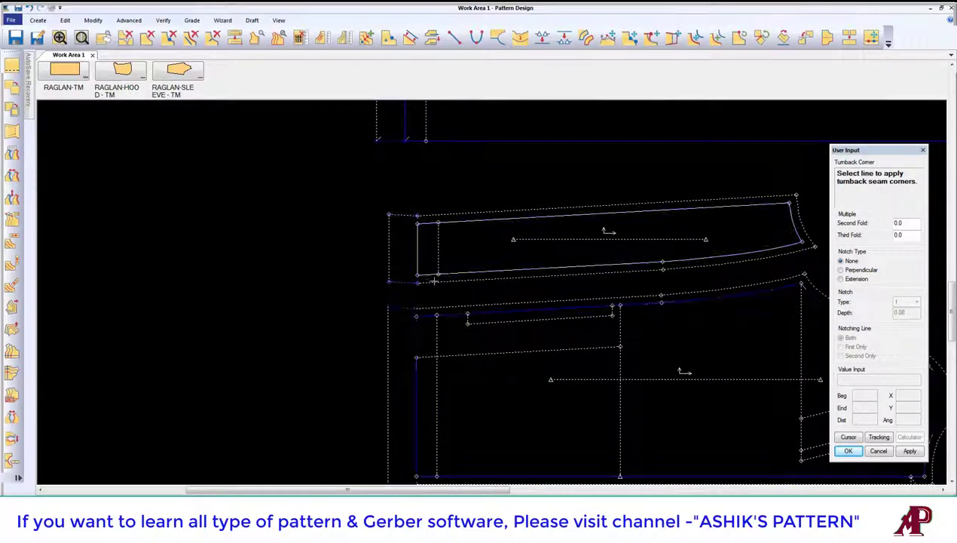
{"action": "scroll", "coordinate": [437, 212], "scroll_direction": "up", "scroll_amount": 2}
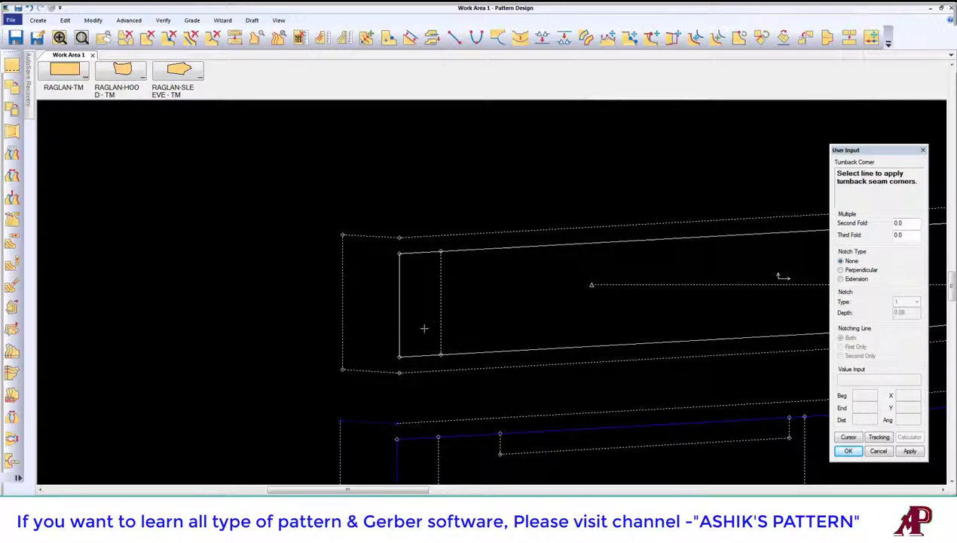
{"action": "scroll", "coordinate": [425, 329], "scroll_direction": "up", "scroll_amount": 2}
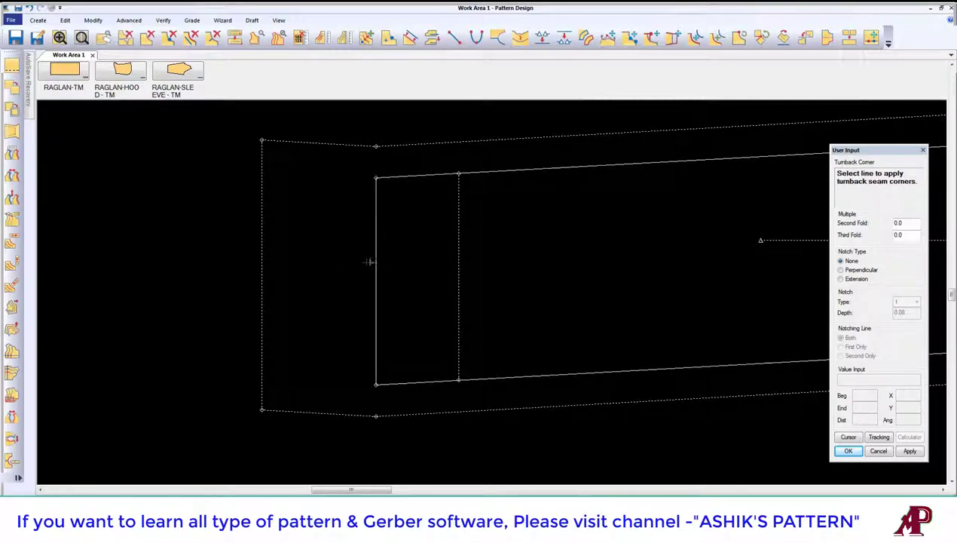
{"action": "left_click", "coordinate": [11, 133]}
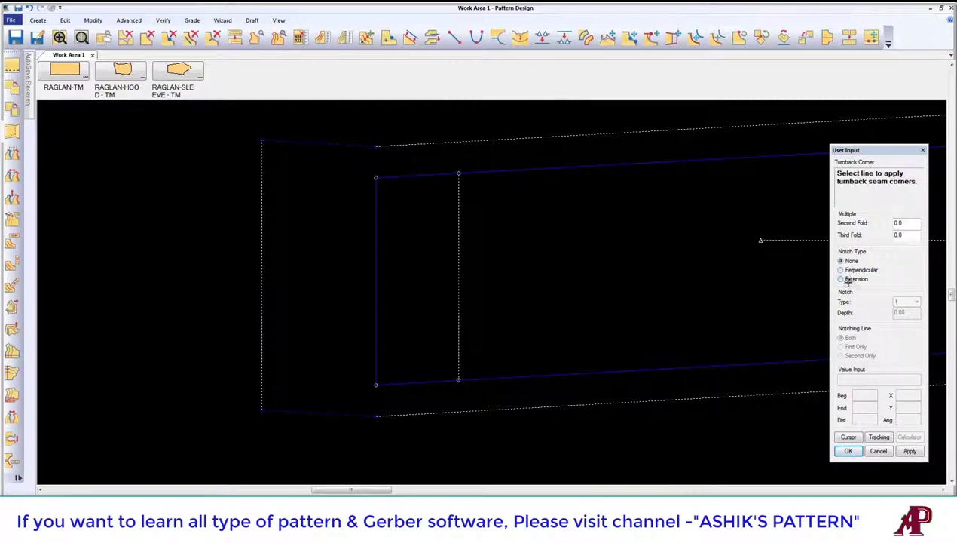
{"action": "left_click", "coordinate": [841, 278]}
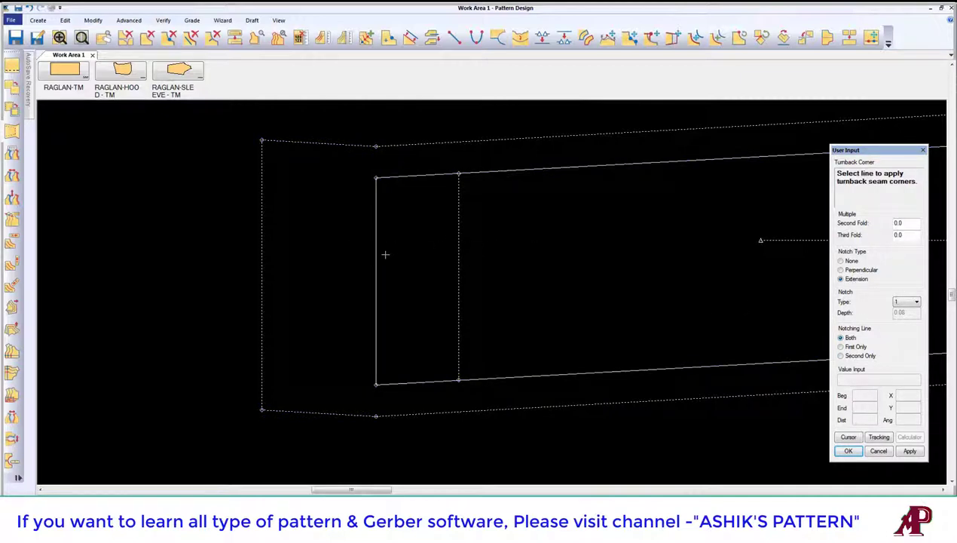
{"action": "left_click", "coordinate": [381, 229]}
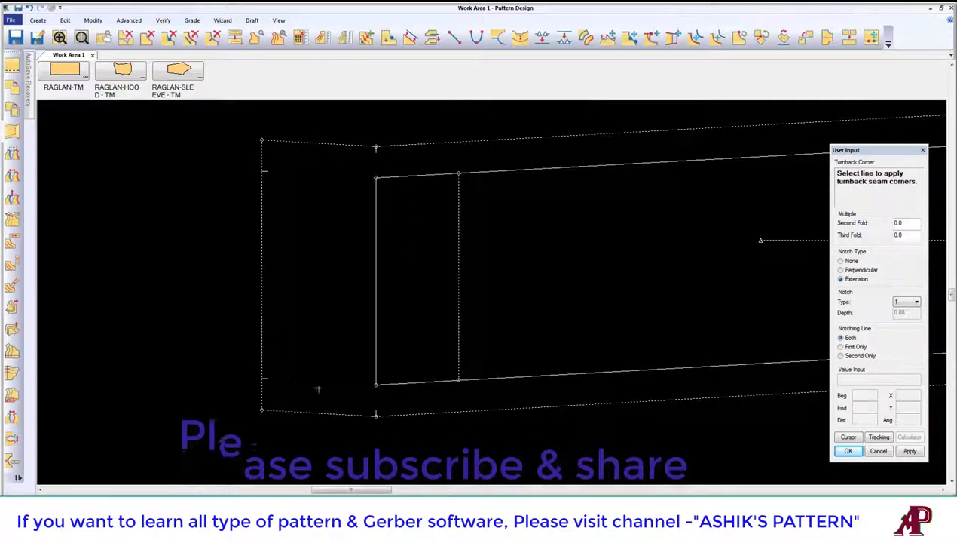
{"action": "left_click", "coordinate": [841, 347]}
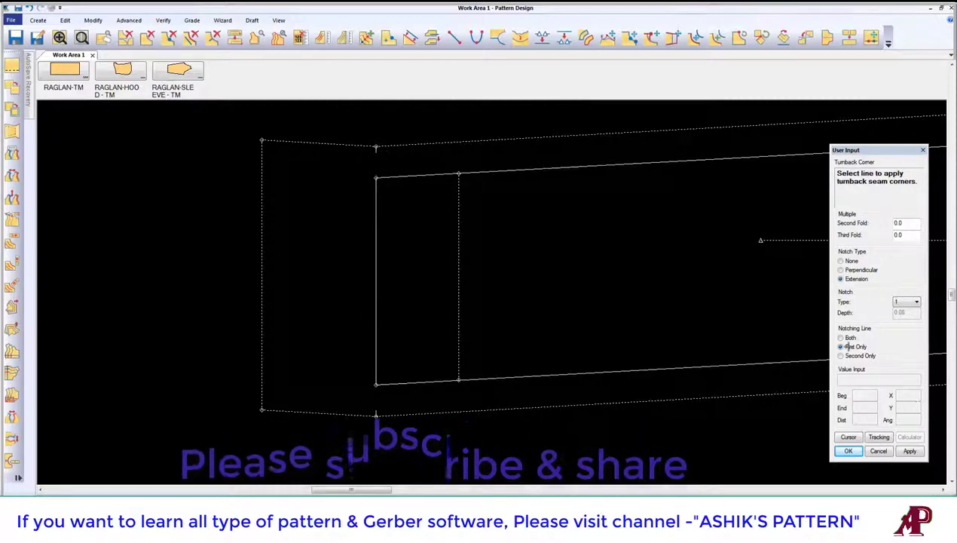
Apply the turnback corner to another piece's hem line.
{"action": "scroll", "coordinate": [421, 184], "scroll_direction": "down", "scroll_amount": 2}
{"action": "scroll", "coordinate": [421, 183], "scroll_direction": "down", "scroll_amount": 2}
{"action": "scroll", "coordinate": [421, 183], "scroll_direction": "down", "scroll_amount": 1}
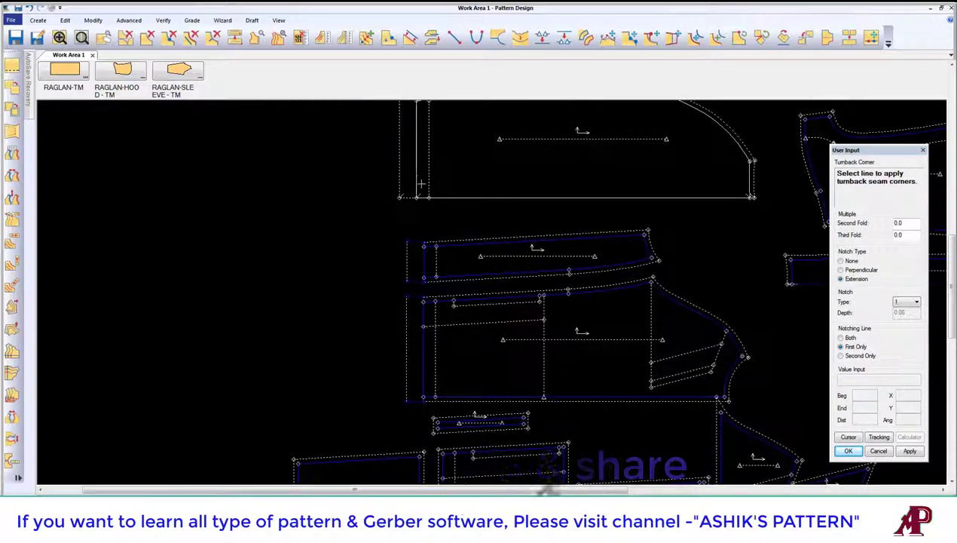
{"action": "scroll", "coordinate": [421, 183], "scroll_direction": "down", "scroll_amount": 3}
{"action": "scroll", "coordinate": [417, 150], "scroll_direction": "up", "scroll_amount": 1}
{"action": "scroll", "coordinate": [415, 119], "scroll_direction": "up", "scroll_amount": 3}
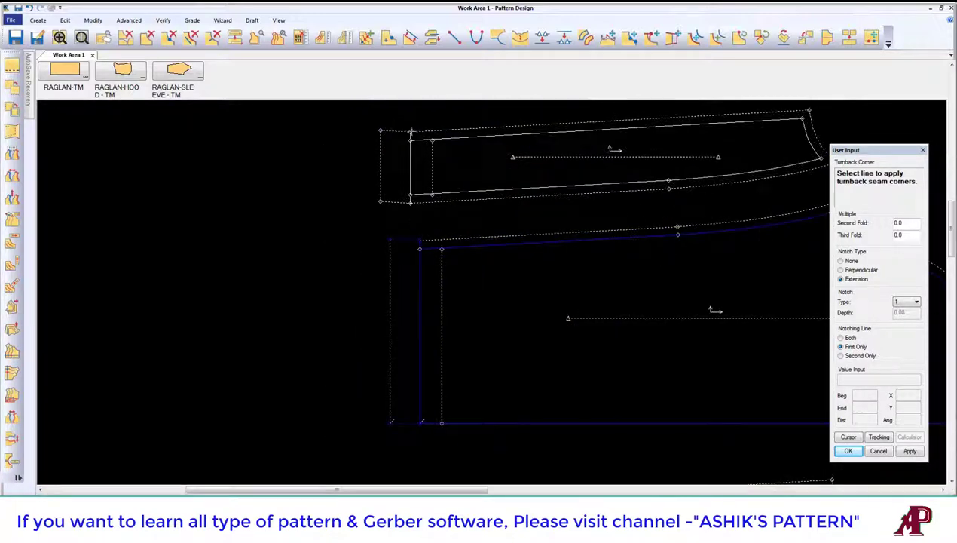
{"action": "scroll", "coordinate": [403, 162], "scroll_direction": "down", "scroll_amount": 1}
{"action": "scroll", "coordinate": [444, 277], "scroll_direction": "down", "scroll_amount": 2}
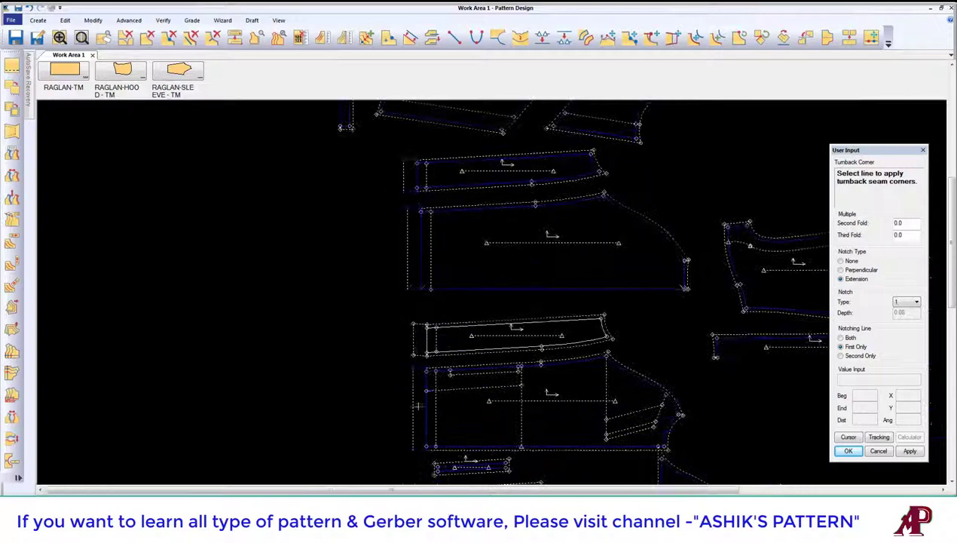
{"action": "scroll", "coordinate": [437, 339], "scroll_direction": "up", "scroll_amount": 2}
{"action": "scroll", "coordinate": [437, 411], "scroll_direction": "down", "scroll_amount": 3}
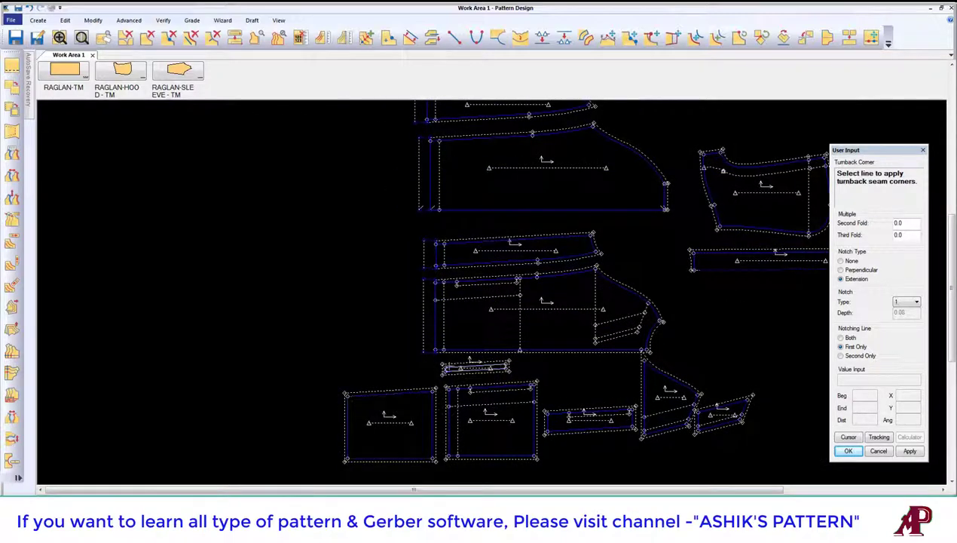
{"action": "scroll", "coordinate": [434, 362], "scroll_direction": "down", "scroll_amount": 1}
{"action": "scroll", "coordinate": [418, 226], "scroll_direction": "up", "scroll_amount": 3}
{"action": "scroll", "coordinate": [414, 188], "scroll_direction": "up", "scroll_amount": 1}
{"action": "scroll", "coordinate": [414, 187], "scroll_direction": "up", "scroll_amount": 2}
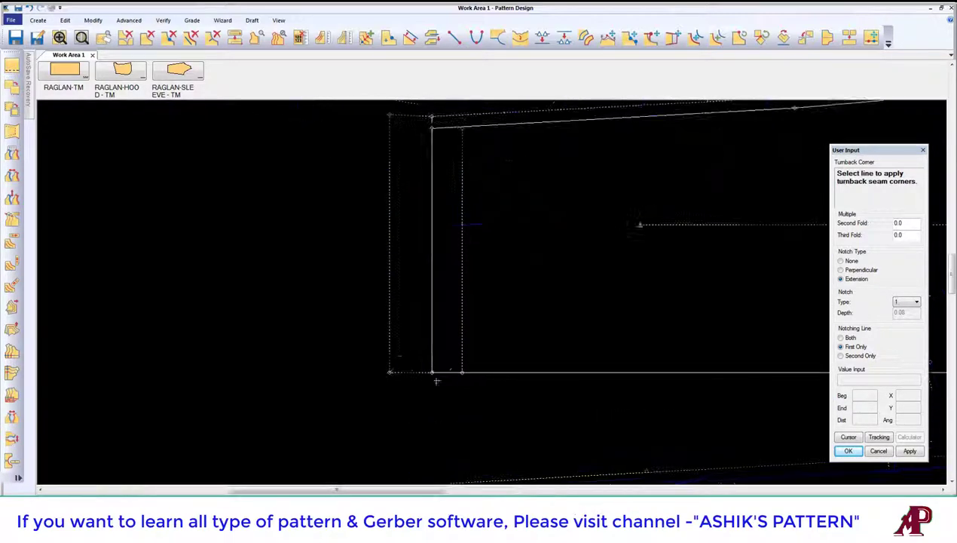
{"action": "scroll", "coordinate": [343, 328], "scroll_direction": "down", "scroll_amount": 3}
{"action": "scroll", "coordinate": [390, 290], "scroll_direction": "up", "scroll_amount": 3}
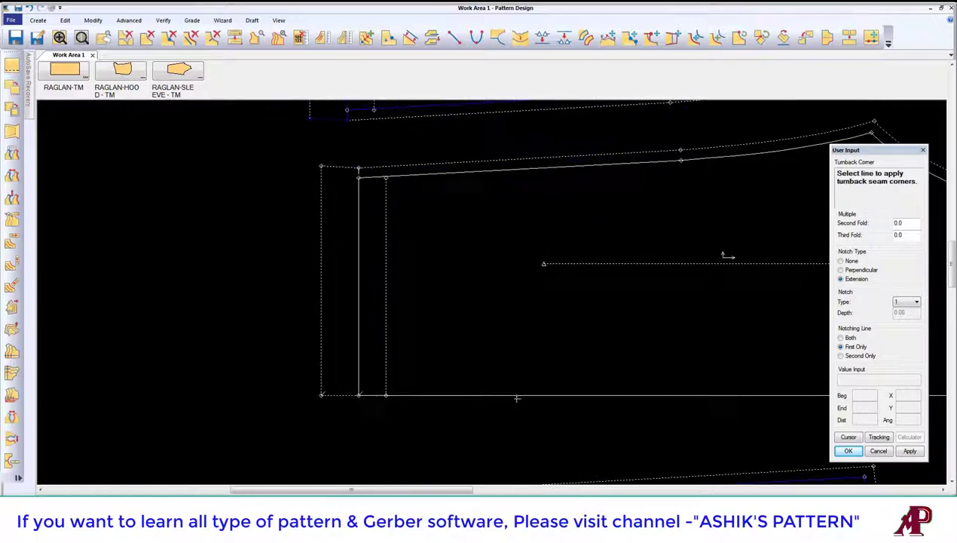
{"action": "left_click", "coordinate": [514, 395]}
Cancel the accidentally started Mirror Piece command.
{"action": "left_click", "coordinate": [827, 40]}
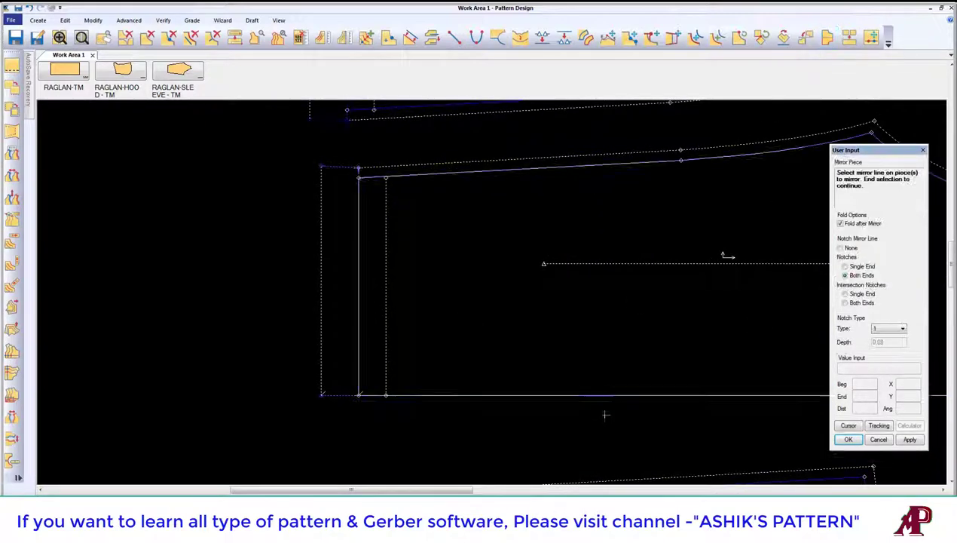
{"action": "right_click", "coordinate": [552, 308]}
{"action": "left_click", "coordinate": [576, 316]}
{"action": "right_click", "coordinate": [495, 317]}
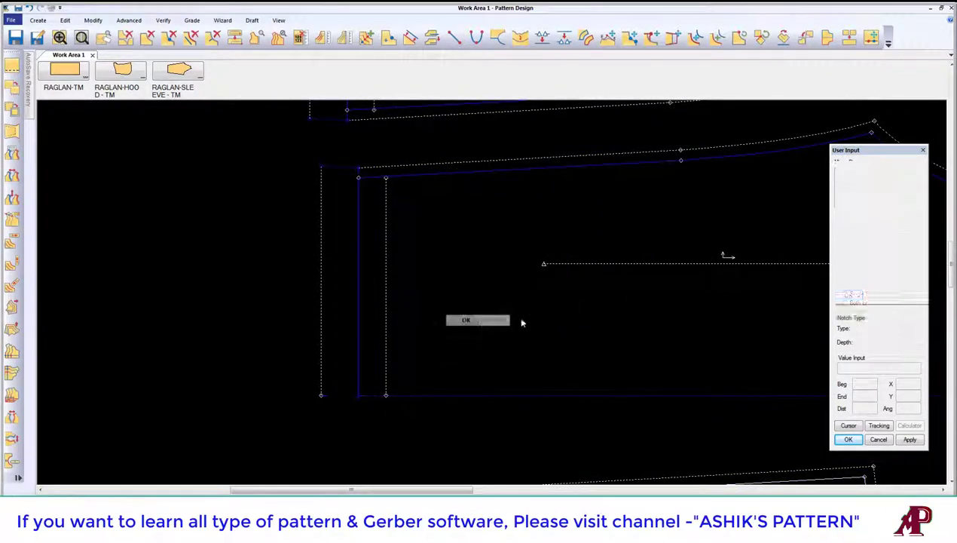
{"action": "left_click", "coordinate": [517, 317]}
Fit all the raglan hoodie pieces back into view.
{"action": "scroll", "coordinate": [403, 273], "scroll_direction": "down", "scroll_amount": 2}
{"action": "scroll", "coordinate": [299, 198], "scroll_direction": "down", "scroll_amount": 2}
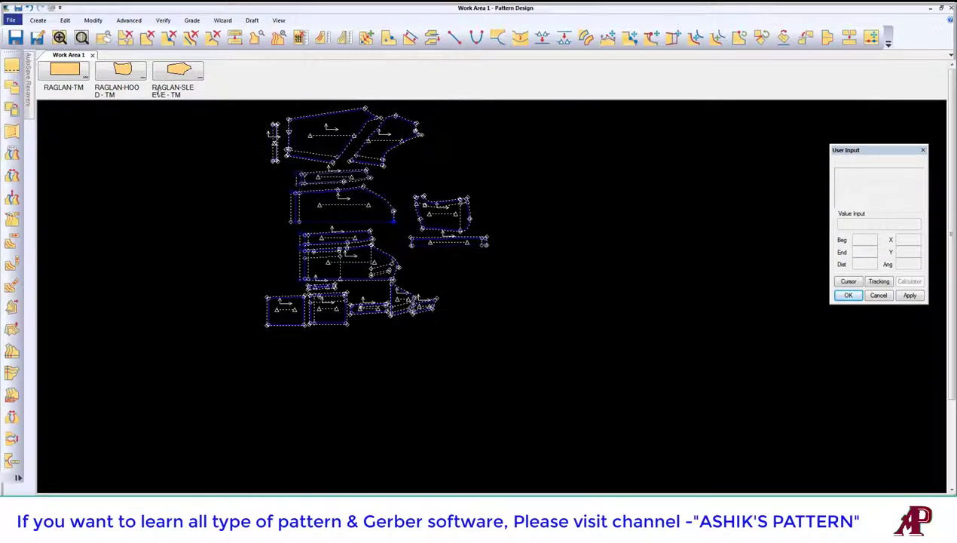
{"action": "left_click", "coordinate": [81, 37]}
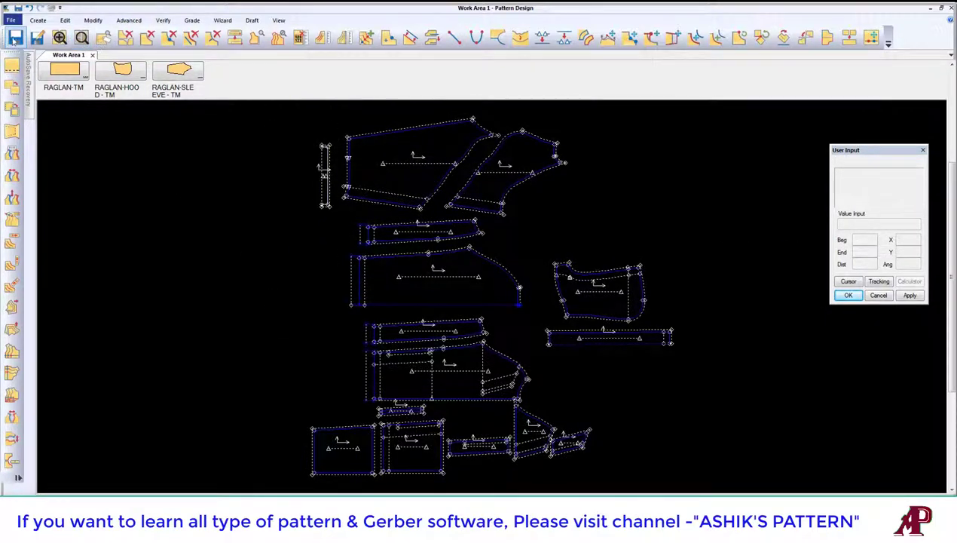
{"action": "left_click", "coordinate": [15, 37]}
Save all pieces, auto-reassigning duplicate point ids for every piece.
{"action": "right_click", "coordinate": [190, 158]}
{"action": "left_click", "coordinate": [223, 191]}
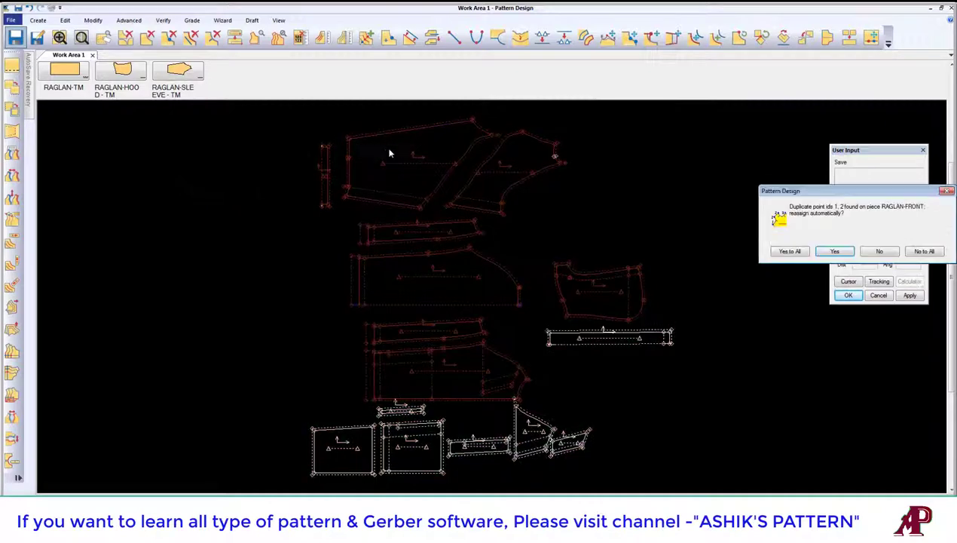
{"action": "left_click", "coordinate": [790, 252]}
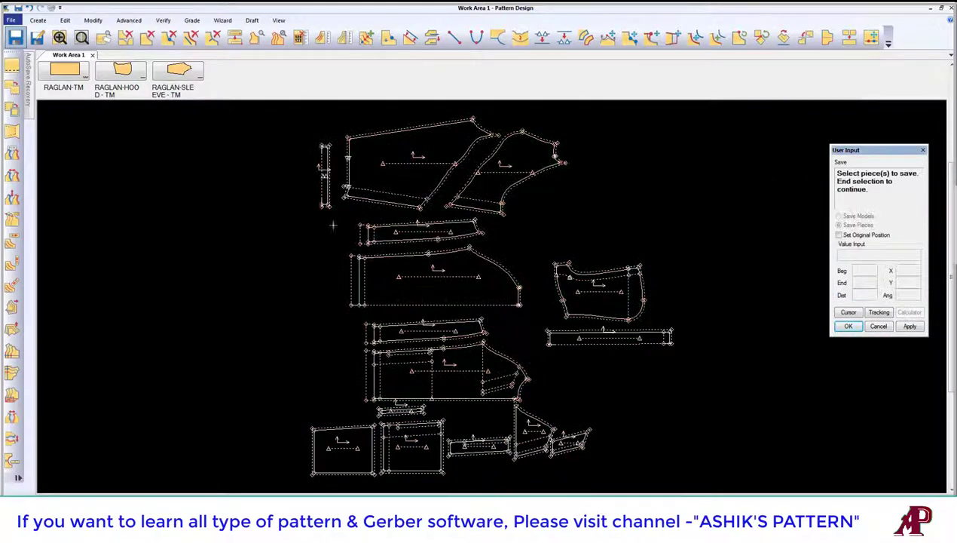
{"action": "right_click", "coordinate": [276, 214]}
{"action": "left_click", "coordinate": [307, 244]}
{"action": "right_click", "coordinate": [395, 215]}
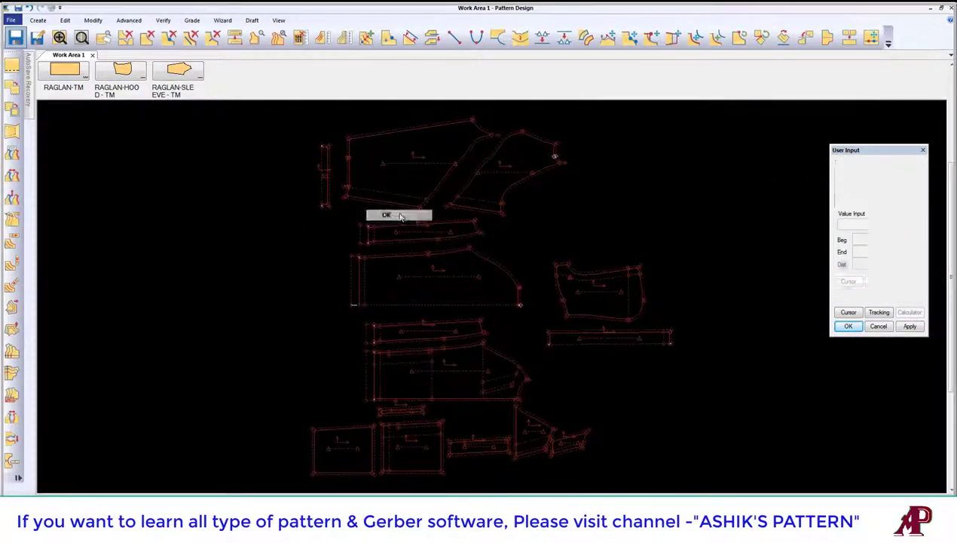
{"action": "left_click", "coordinate": [403, 214]}
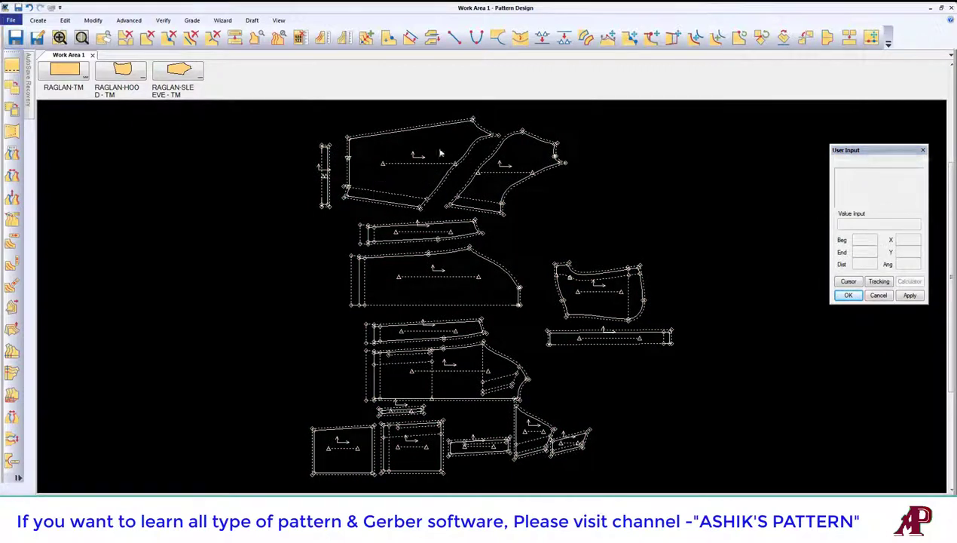
Drag the body, strip and small pieces into new positions in the work area.
{"action": "left_click_drag", "start_coordinate": [439, 149], "coordinate": [445, 138]}
{"action": "left_click_drag", "start_coordinate": [325, 156], "coordinate": [341, 155]}
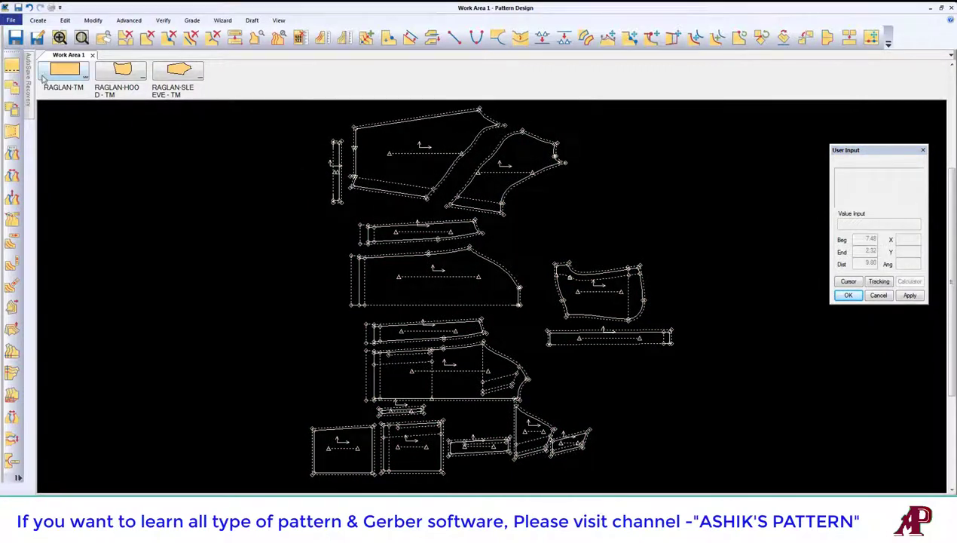
{"action": "left_click", "coordinate": [81, 37]}
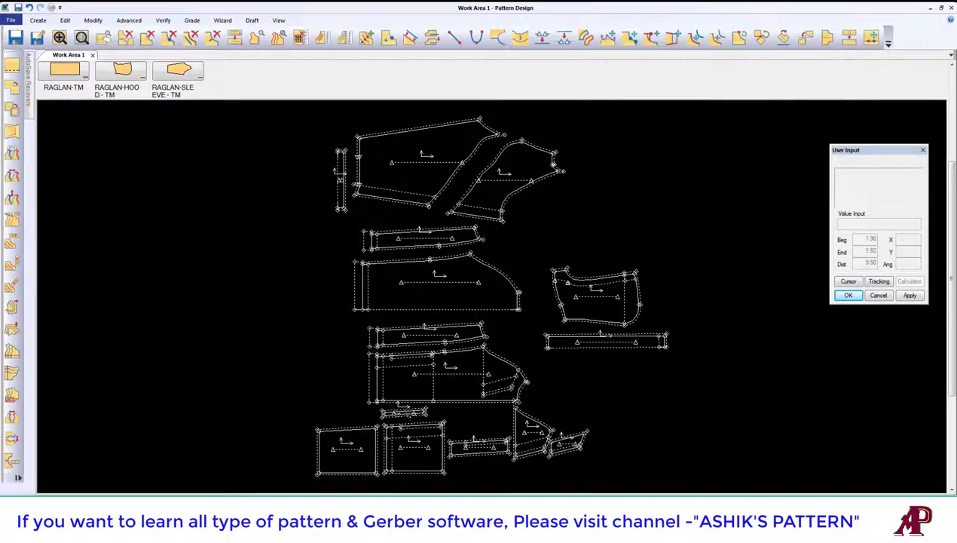
{"action": "left_click_drag", "start_coordinate": [403, 411], "coordinate": [330, 408]}
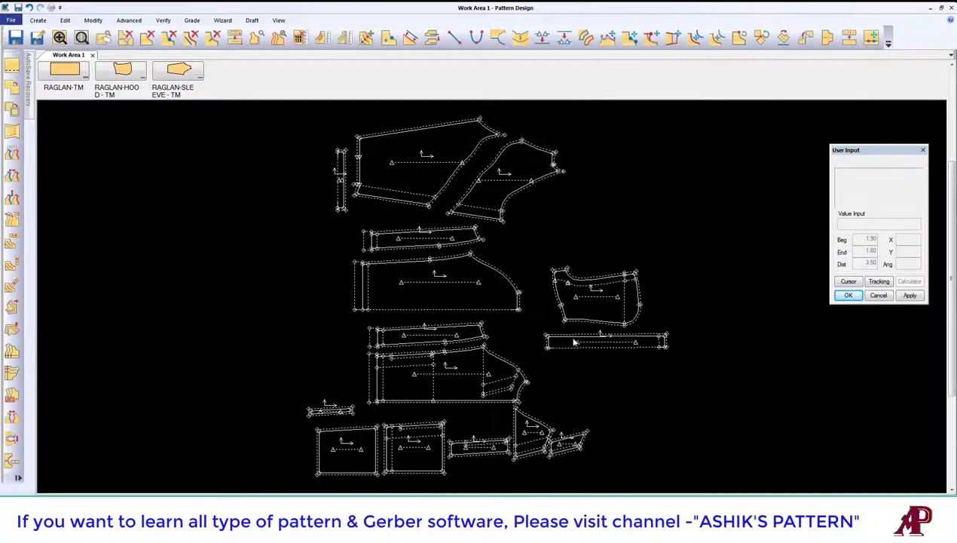
{"action": "left_click_drag", "start_coordinate": [358, 452], "coordinate": [346, 444]}
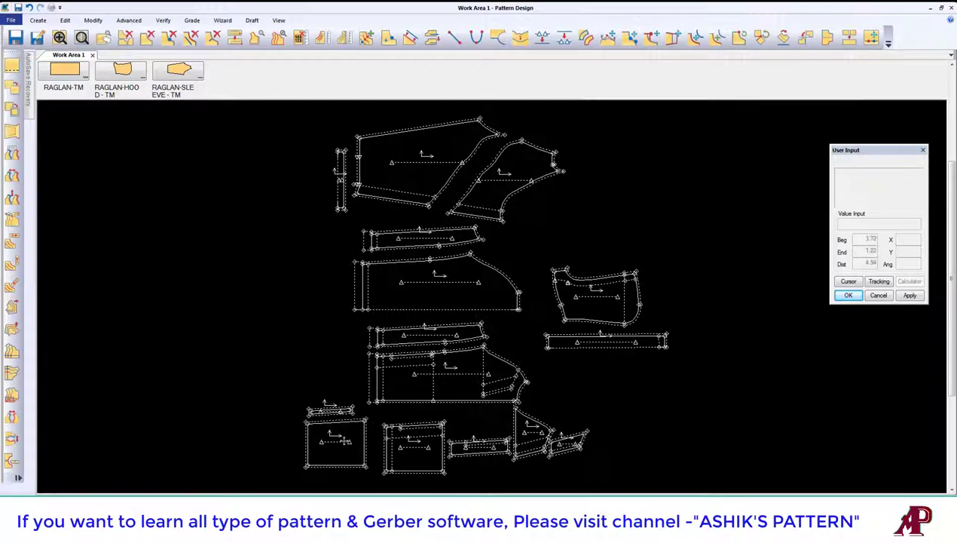
{"action": "left_click_drag", "start_coordinate": [332, 396], "coordinate": [334, 389]}
{"action": "scroll", "coordinate": [422, 376], "scroll_direction": "up", "scroll_amount": 2}
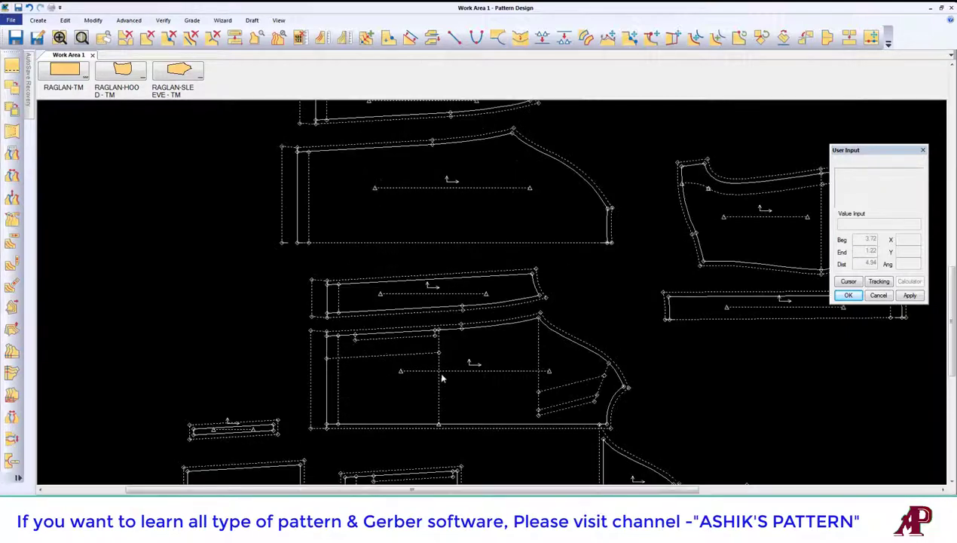
{"action": "left_click_drag", "start_coordinate": [539, 326], "coordinate": [537, 330]}
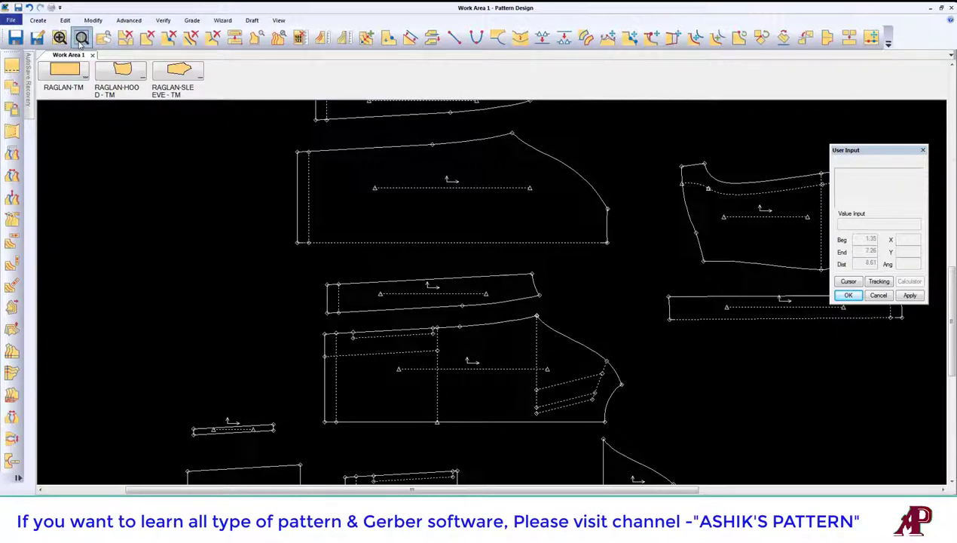
Nudge the top-left body piece and sleeve pieces down, and the large sleeve right.
{"action": "left_click", "coordinate": [81, 37]}
{"action": "left_click_drag", "start_coordinate": [444, 157], "coordinate": [441, 167]}
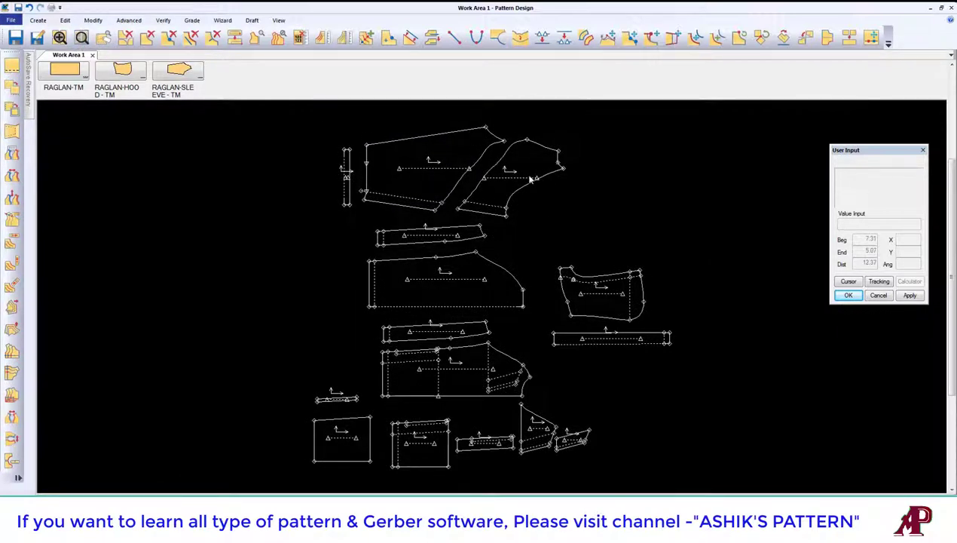
{"action": "left_click_drag", "start_coordinate": [526, 179], "coordinate": [523, 180]}
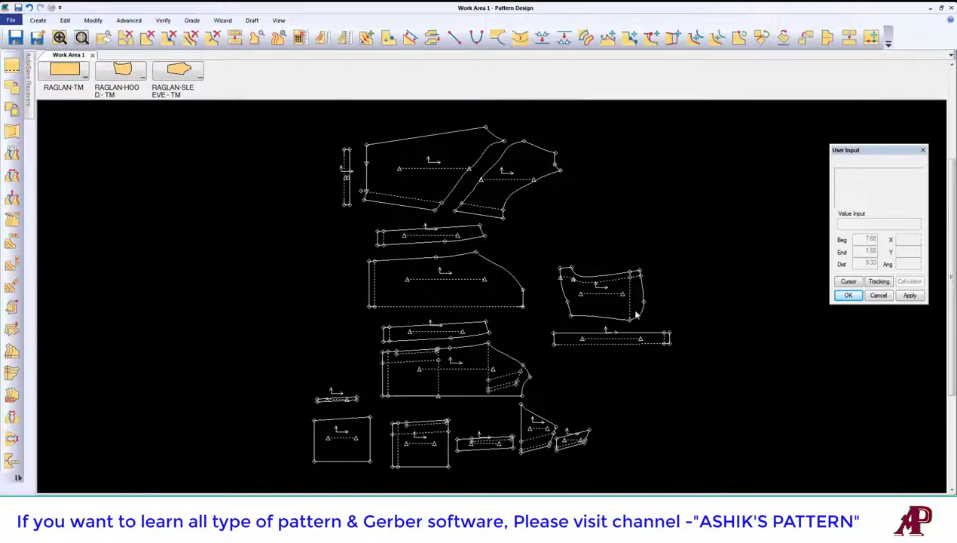
{"action": "scroll", "coordinate": [640, 313], "scroll_direction": "up", "scroll_amount": 3}
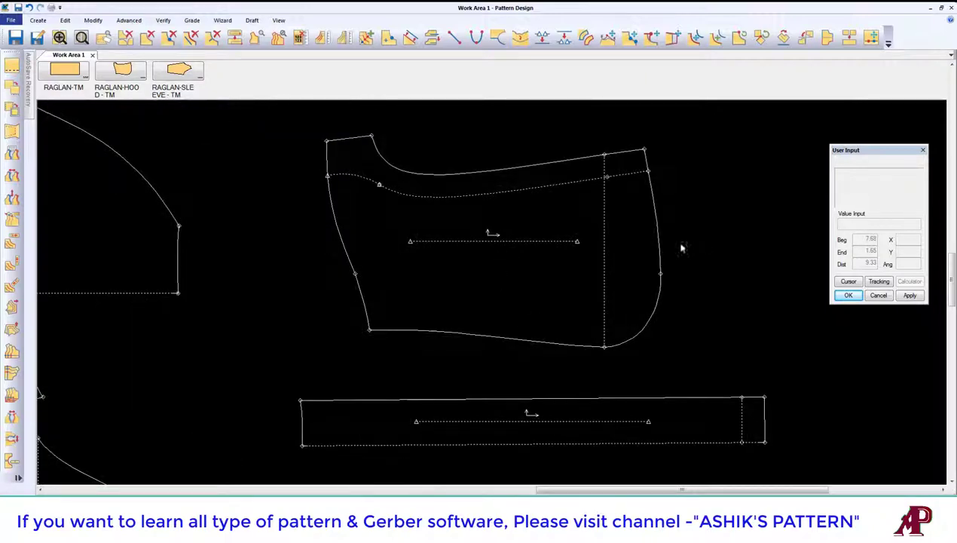
{"action": "scroll", "coordinate": [632, 258], "scroll_direction": "down", "scroll_amount": 2}
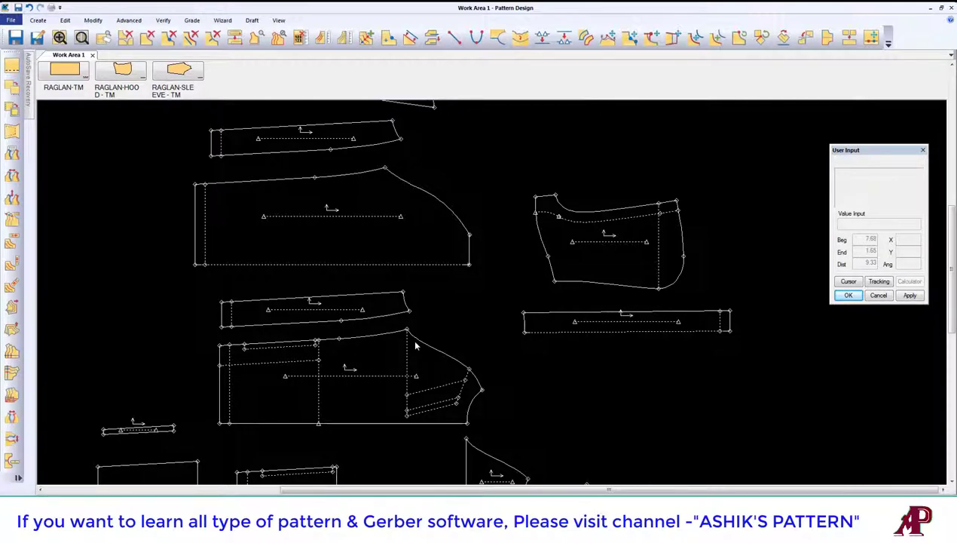
{"action": "left_click_drag", "start_coordinate": [358, 219], "coordinate": [369, 232]}
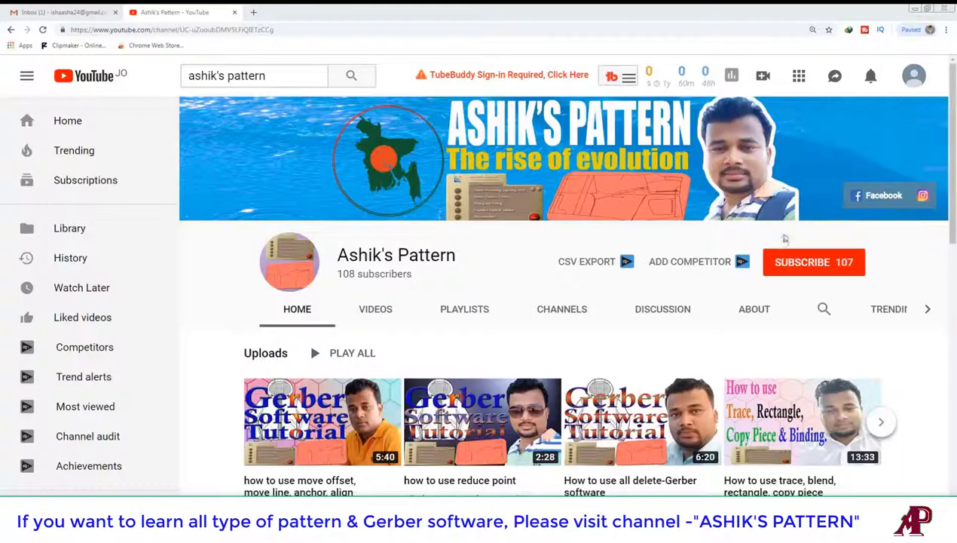
Subscribe to the tutorial channel, view the jacket video's share options, and start a public comment.
{"action": "left_click", "coordinate": [816, 266]}
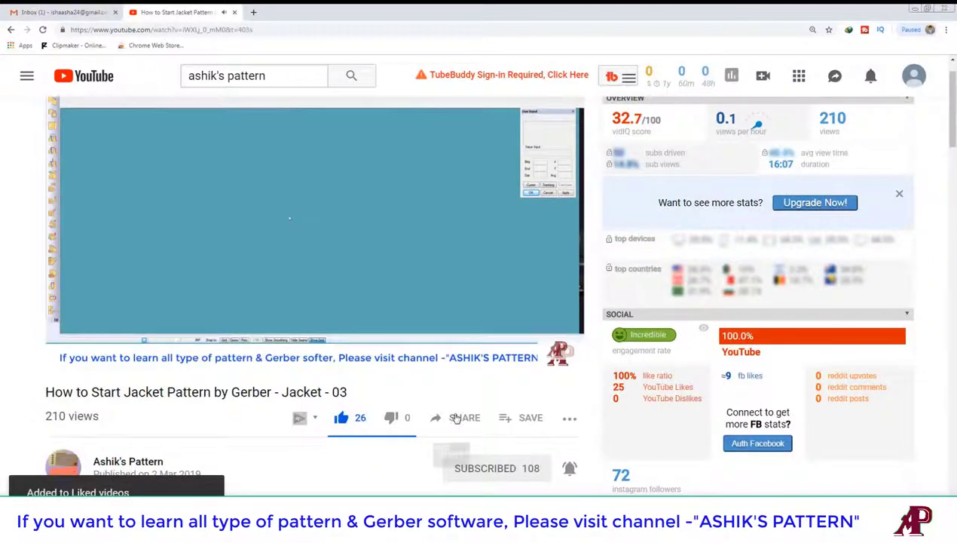
{"action": "left_click", "coordinate": [456, 418]}
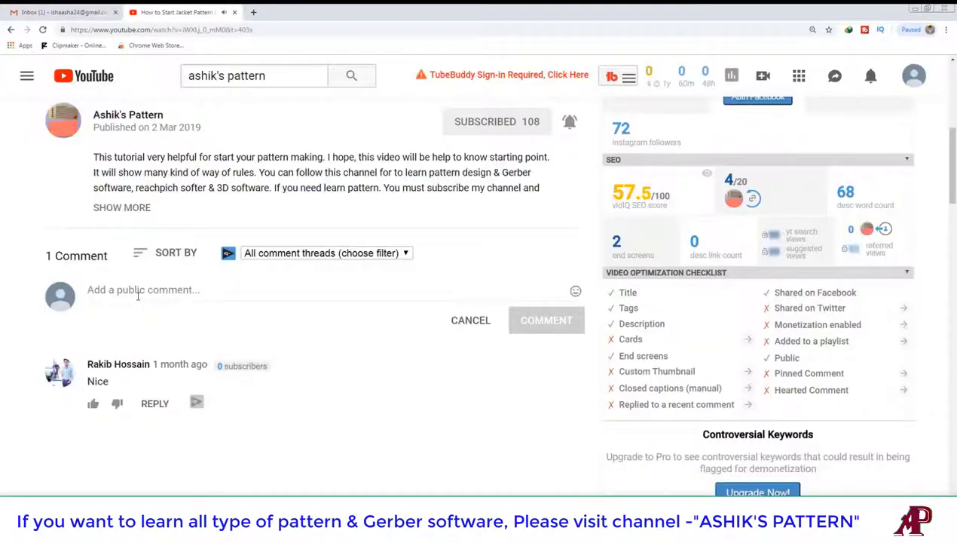
{"action": "left_click", "coordinate": [138, 296]}
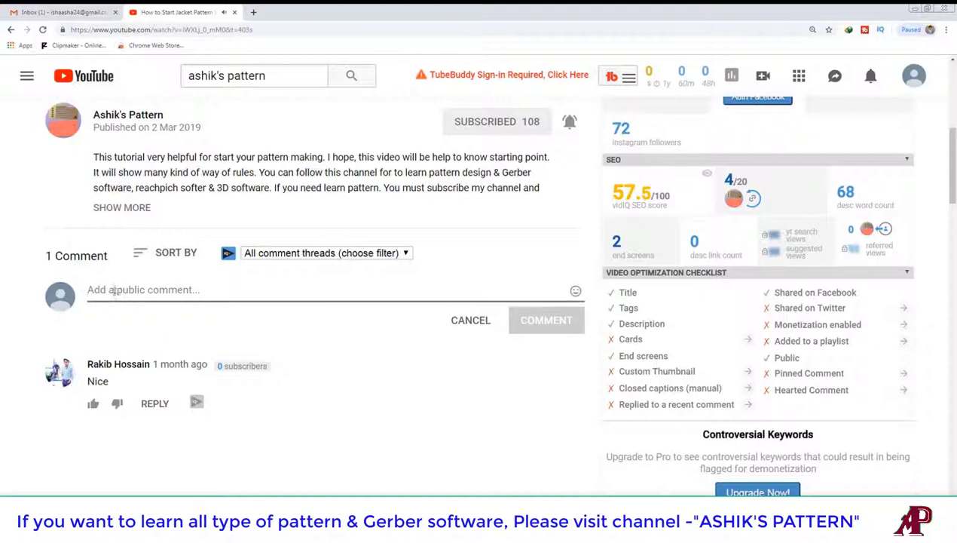